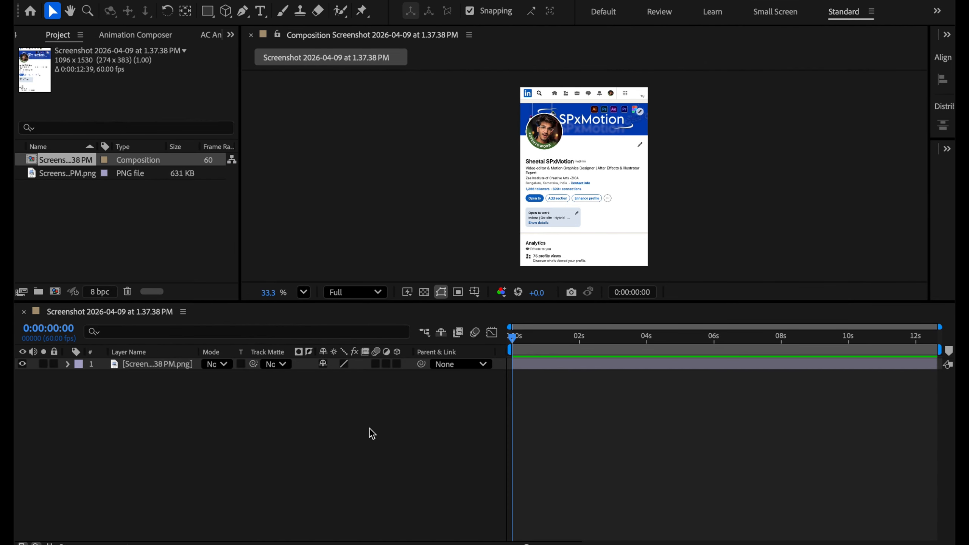
{"action": "left_click", "coordinate": [133, 365]}
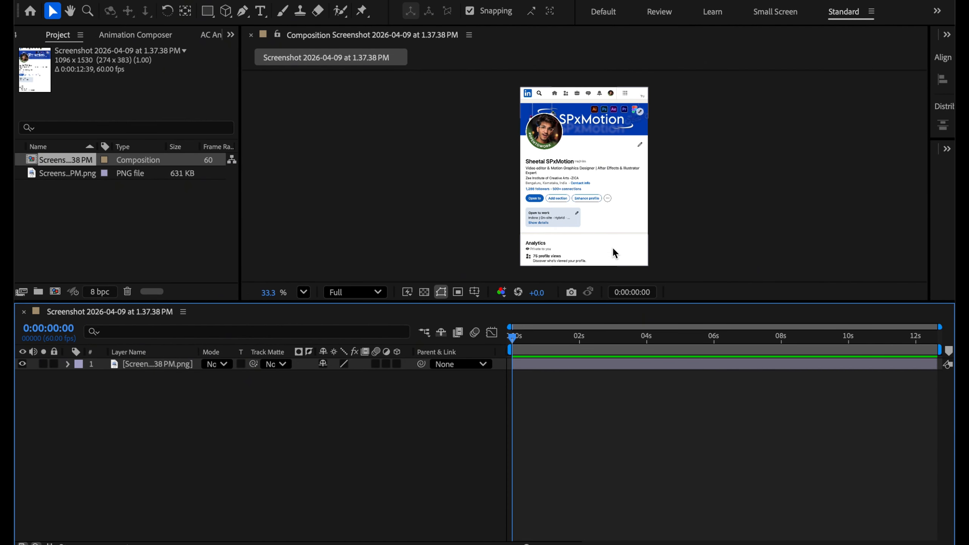
{"action": "mouse_move", "coordinate": [595, 194]}
{"action": "left_mouse_down"}
{"action": "mouse_move", "coordinate": [609, 203]}
{"action": "mouse_move", "coordinate": [595, 196]}
{"action": "left_mouse_up"}
{"action": "key", "text": "ctrl+z"}
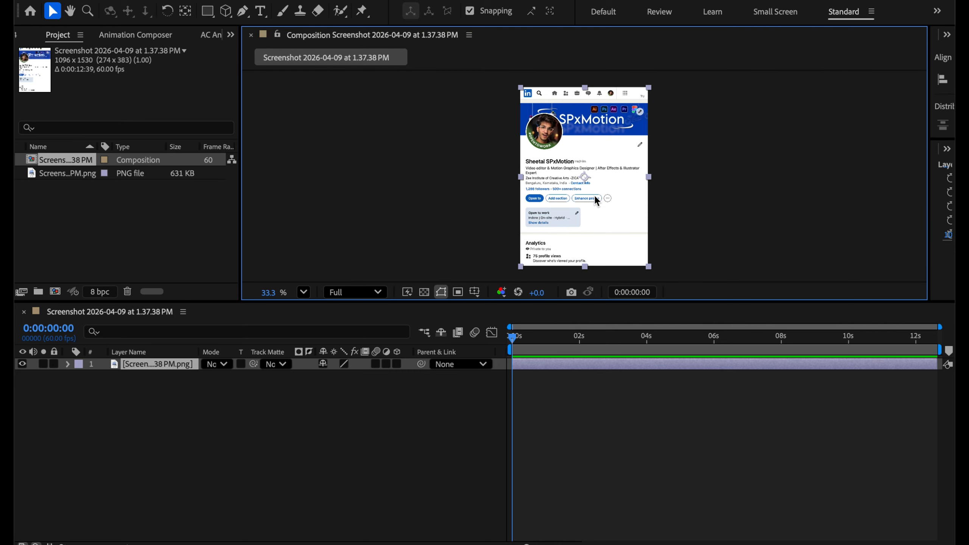
{"action": "left_click", "coordinate": [373, 389]}
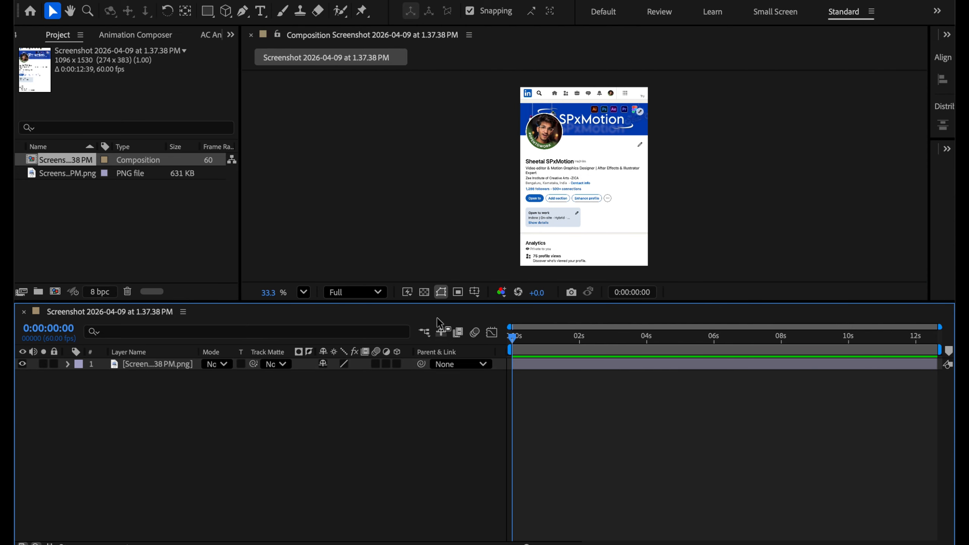
Step: Give the composition viewer more height and mask the screenshot layer with a rectangle around the LinkedIn logo
{"action": "left_click_drag", "start_coordinate": [429, 302], "coordinate": [432, 411]}
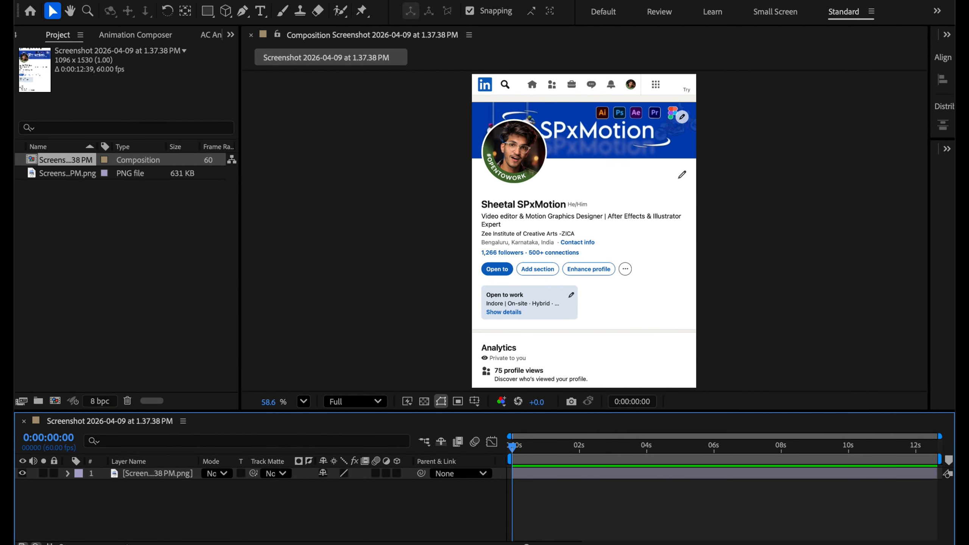
{"action": "left_click", "coordinate": [550, 496]}
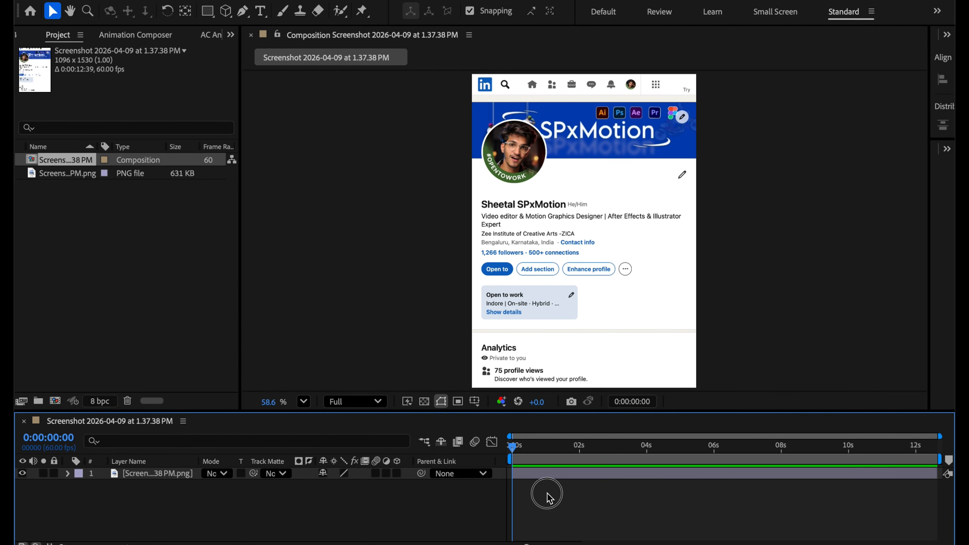
{"action": "left_click", "coordinate": [145, 474]}
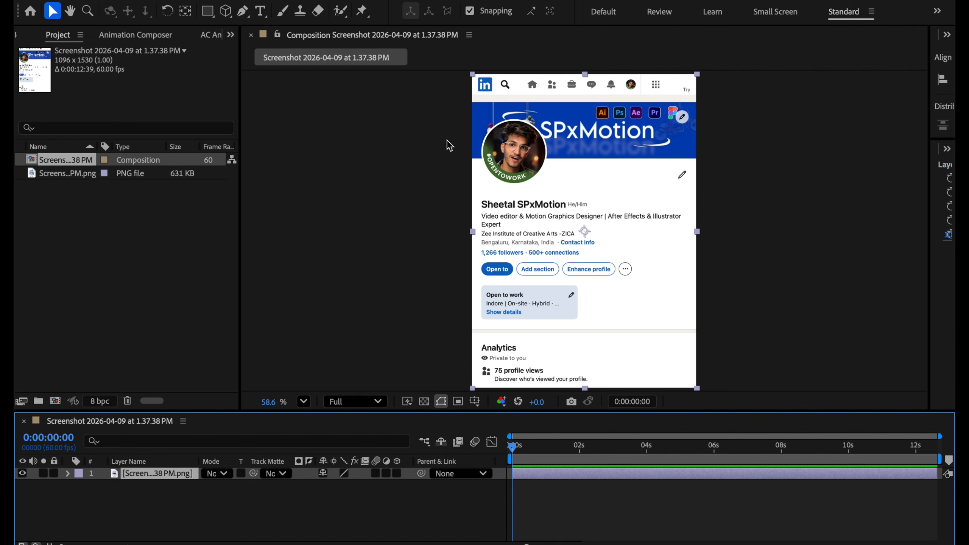
{"action": "left_click", "coordinate": [207, 10]}
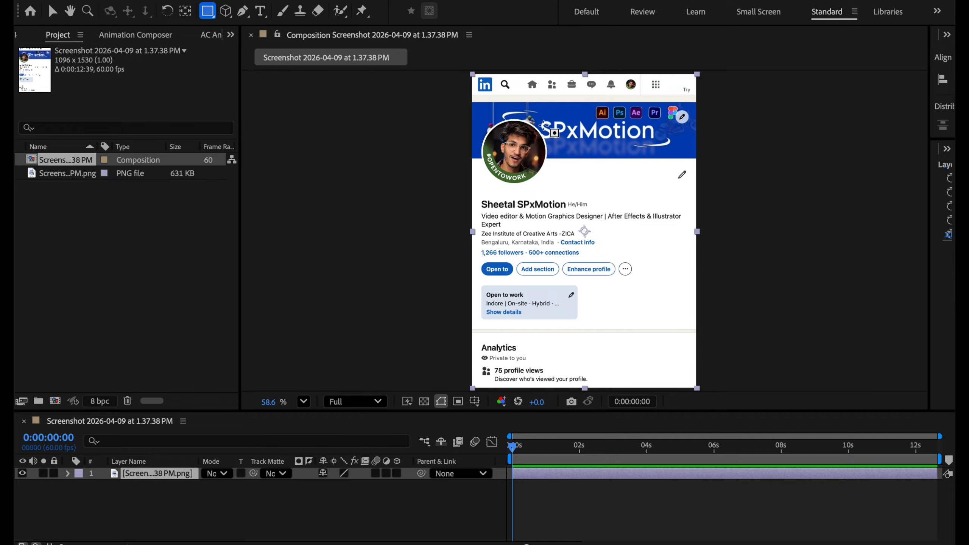
{"action": "scroll", "coordinate": [603, 92], "scroll_direction": "up", "scroll_amount": 2}
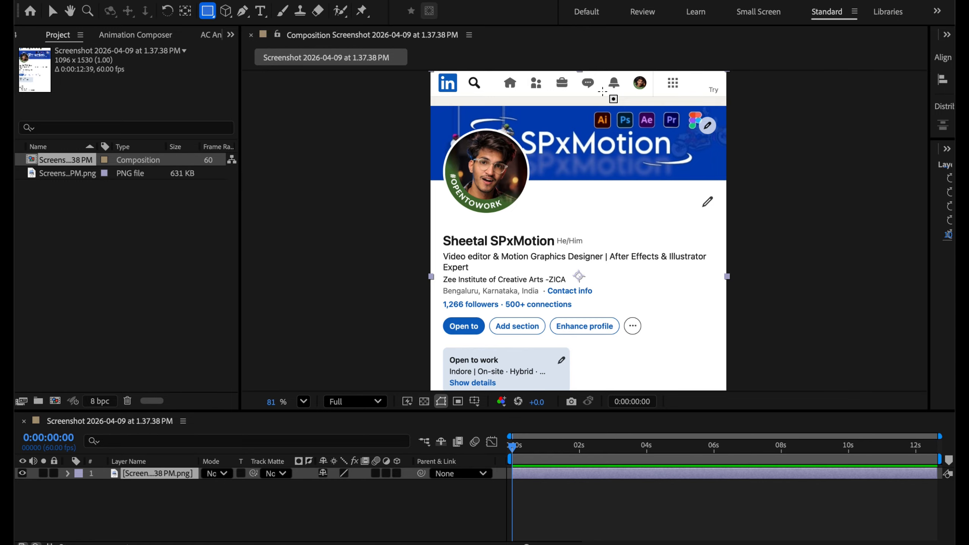
{"action": "scroll", "coordinate": [603, 92], "scroll_direction": "up", "scroll_amount": 2}
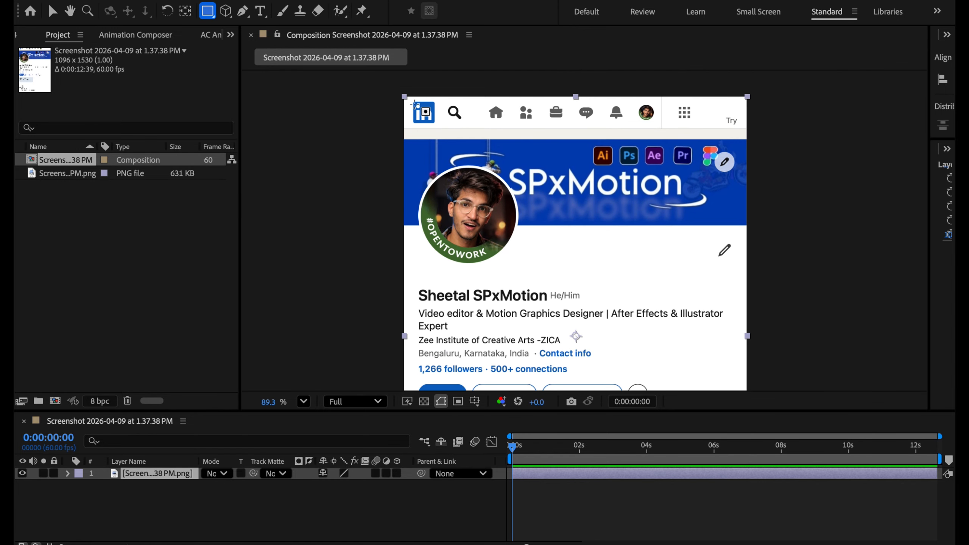
{"action": "left_click_drag", "start_coordinate": [411, 100], "coordinate": [438, 127]}
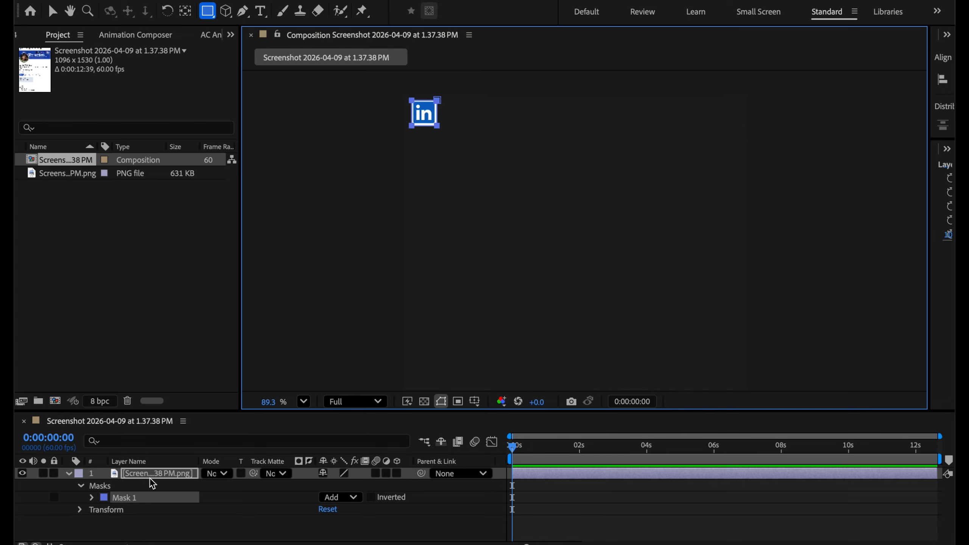
Step: Duplicate the masked logo layer, delete the copy's mask and draw a rectangular mask around the search icon
{"action": "key", "text": "super+d"}
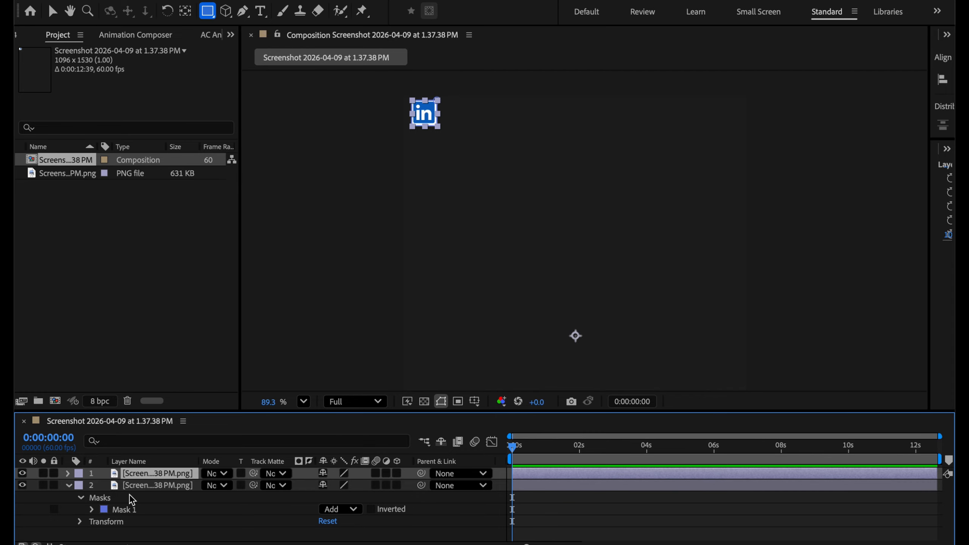
{"action": "key", "text": "m"}
{"action": "left_click", "coordinate": [125, 489]}
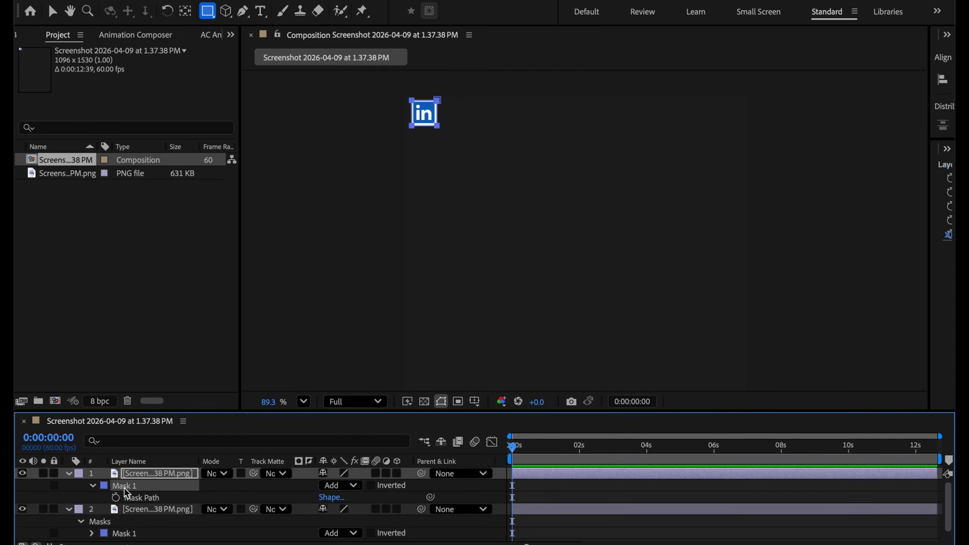
{"action": "key", "text": "Delete"}
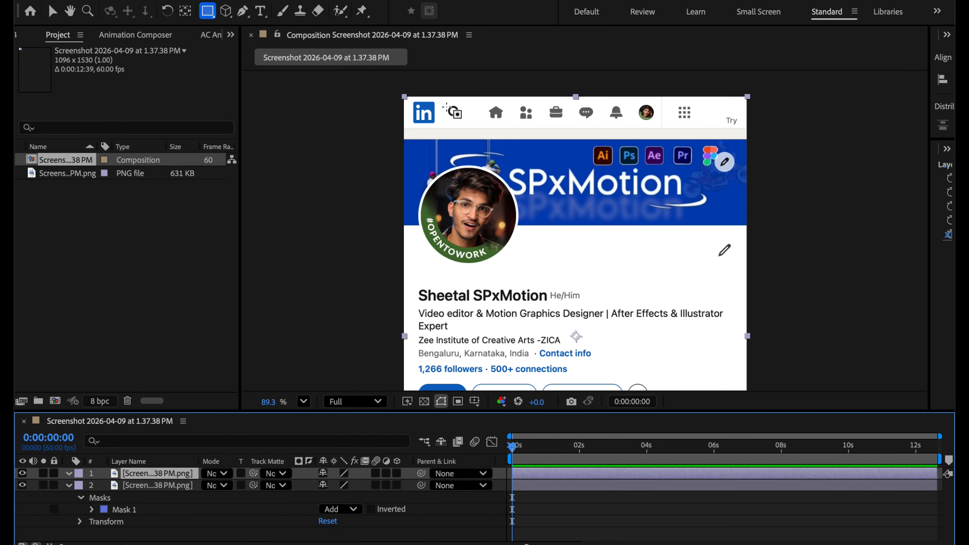
{"action": "left_click_drag", "start_coordinate": [445, 103], "coordinate": [468, 124]}
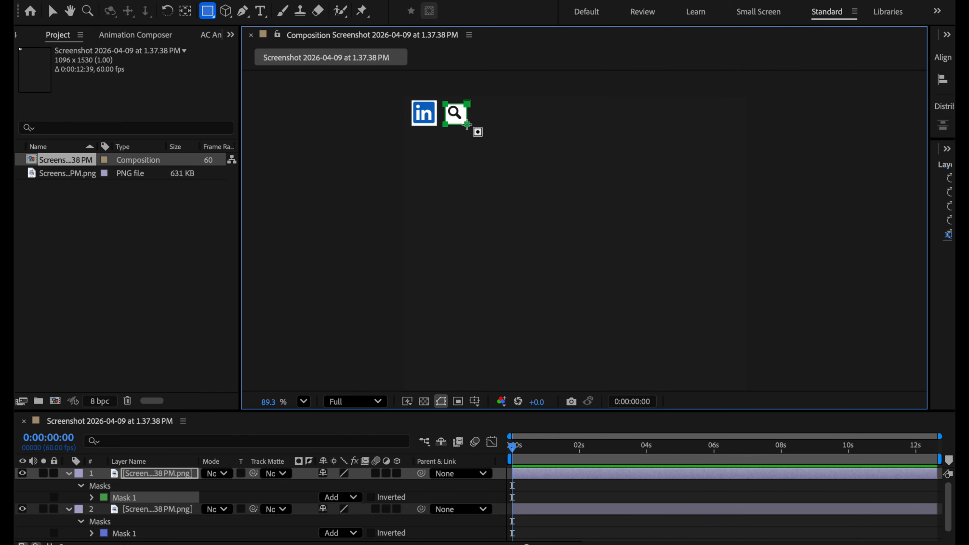
Step: Duplicate the search icon layer and replace the copy's mask with a rectangle around the home icon
{"action": "left_click", "coordinate": [130, 474]}
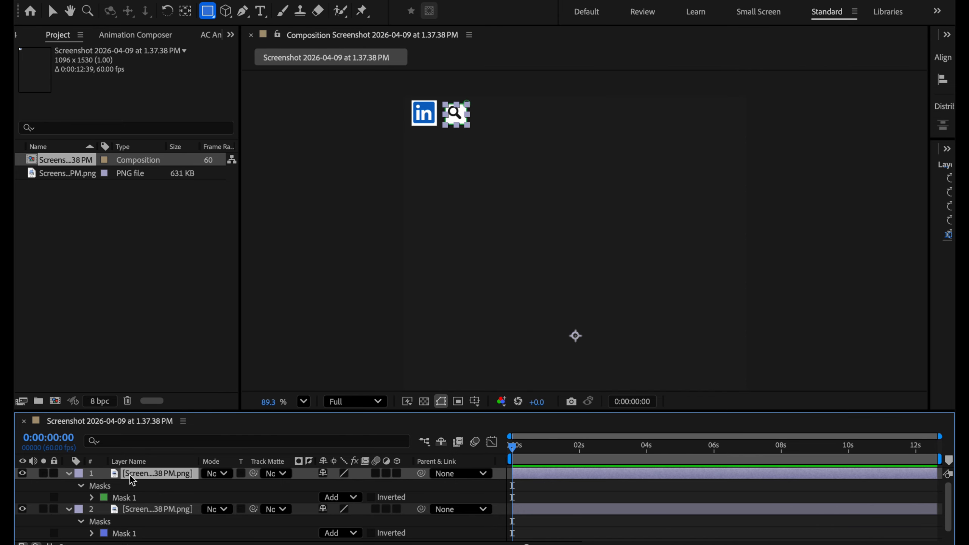
{"action": "key", "text": "ctrl+d"}
{"action": "key", "text": "m"}
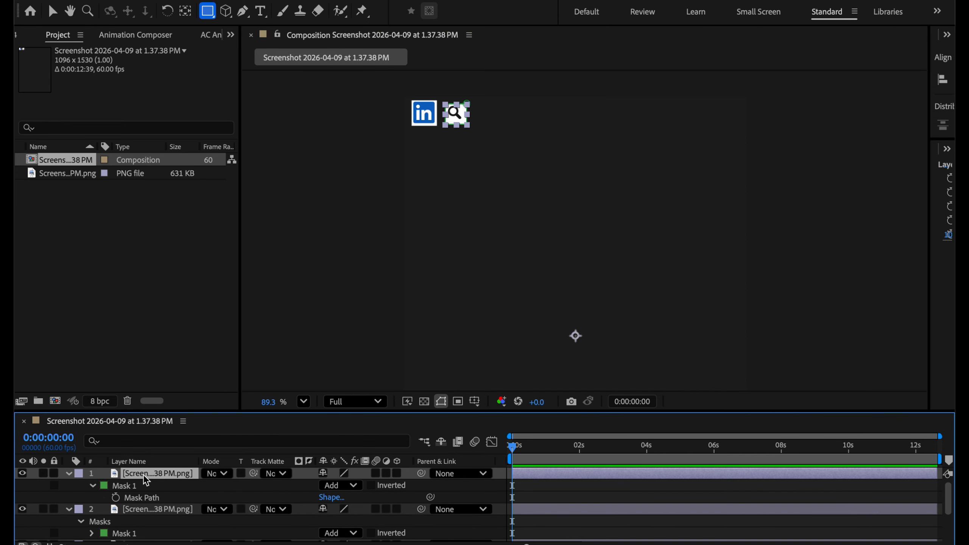
{"action": "left_click", "coordinate": [128, 490]}
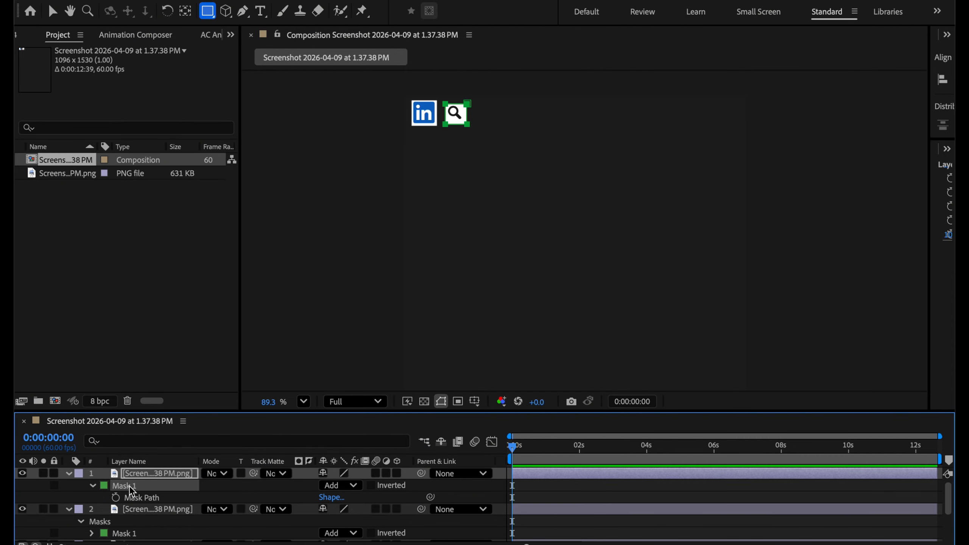
{"action": "key", "text": "Delete"}
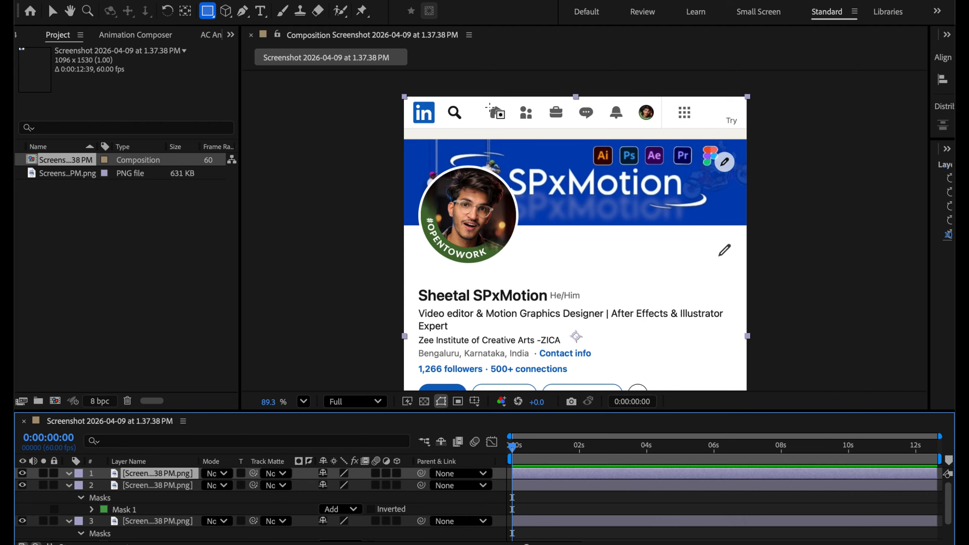
{"action": "left_click_drag", "start_coordinate": [484, 102], "coordinate": [507, 124]}
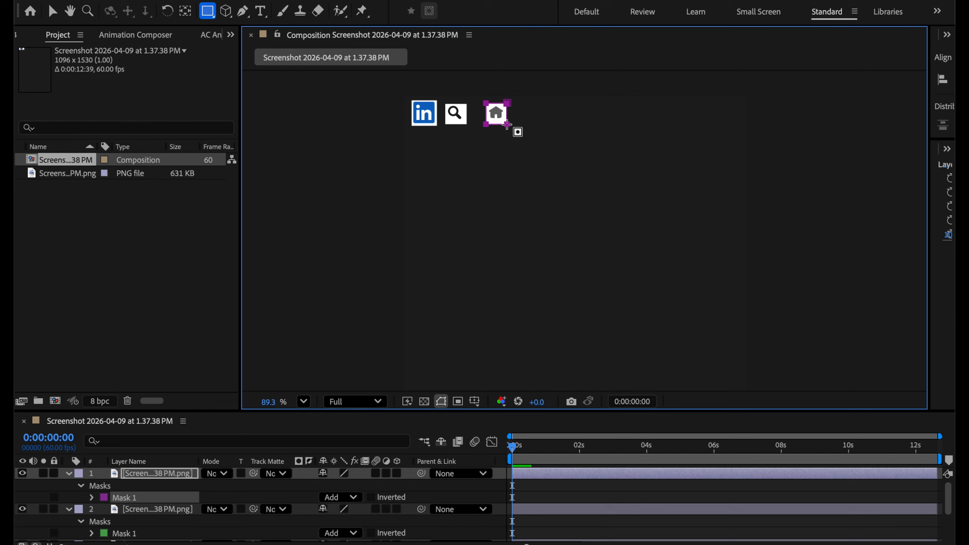
Step: Duplicate the home icon layer and replace the copy's mask with a rectangle around the people icon
{"action": "left_click", "coordinate": [168, 481]}
{"action": "key", "text": "super+d"}
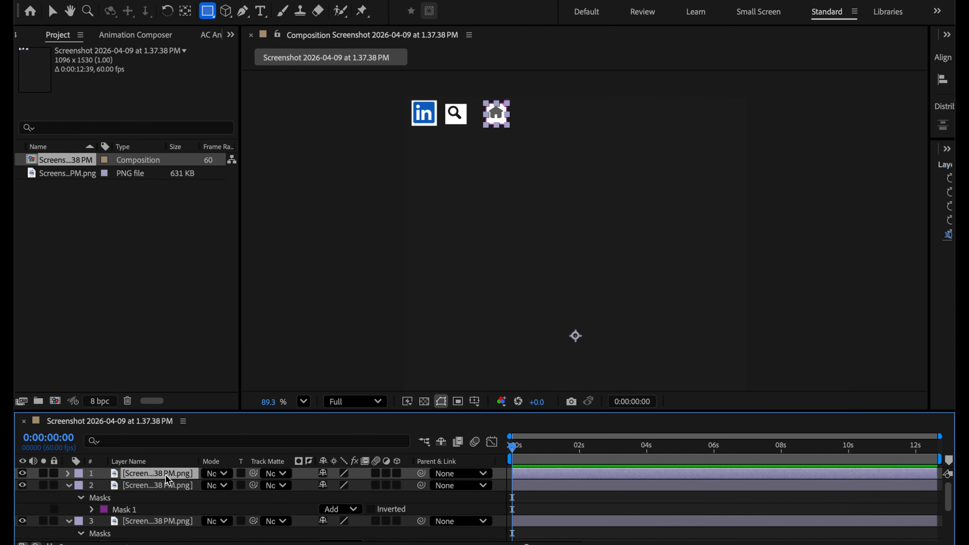
{"action": "key", "text": "m"}
{"action": "left_click", "coordinate": [167, 485]}
{"action": "key", "text": "Delete"}
{"action": "mouse_move", "coordinate": [515, 103]}
{"action": "left_mouse_down"}
{"action": "mouse_move", "coordinate": [537, 124]}
{"action": "mouse_move", "coordinate": [529, 166]}
{"action": "mouse_move", "coordinate": [598, 172]}
{"action": "left_mouse_up"}
Step: Duplicate the people icon layer and replace the copy's mask with a rectangle around the briefcase icon
{"action": "left_click", "coordinate": [158, 474]}
{"action": "key", "text": "super+d"}
{"action": "key", "text": "comma"}
{"action": "key", "text": "m"}
{"action": "left_click", "coordinate": [155, 486]}
{"action": "key", "text": "Delete"}
{"action": "scroll", "coordinate": [616, 169], "scroll_direction": "up", "scroll_amount": 1}
Step: Duplicate the briefcase icon layer and replace the copy's mask with a rectangle around the message bubble icon
{"action": "left_click", "coordinate": [158, 474]}
{"action": "key", "text": "super+d"}
{"action": "key", "text": "m"}
{"action": "left_click", "coordinate": [155, 485]}
{"action": "key", "text": "Delete"}
Step: Duplicate the message icon layer and replace the copy's mask with a rectangle around the bell icon
{"action": "left_click", "coordinate": [159, 474]}
{"action": "key", "text": "super+d"}
{"action": "key", "text": "m"}
{"action": "left_click", "coordinate": [157, 486]}
{"action": "key", "text": "Delete"}
Step: Duplicate the bell icon layer and replace the copy's mask with a rectangle around the small profile avatar
{"action": "left_click", "coordinate": [156, 475]}
{"action": "key", "text": "super+d"}
{"action": "key", "text": "comma"}
{"action": "key", "text": "comma"}
{"action": "left_click", "coordinate": [300, 400]}
{"action": "left_click", "coordinate": [319, 138]}
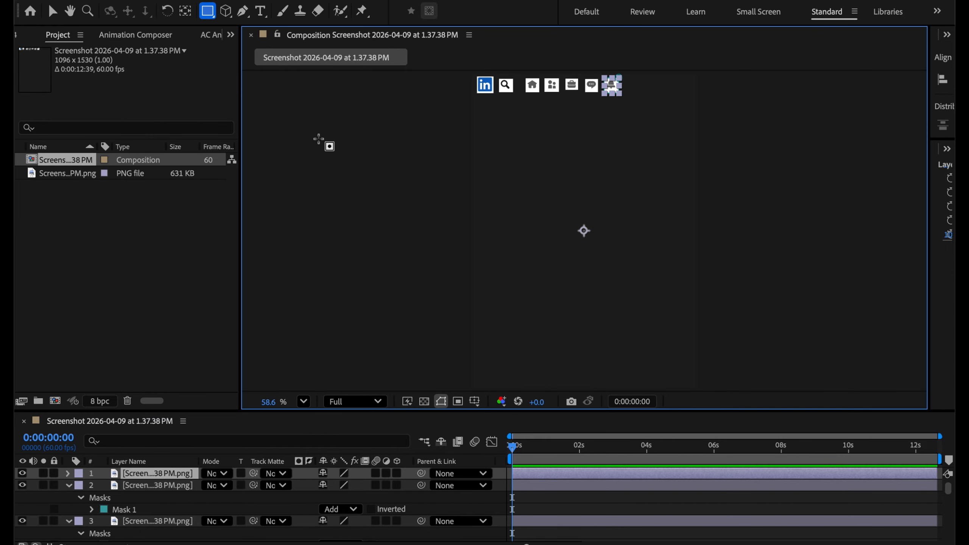
{"action": "key", "text": "m"}
{"action": "left_click", "coordinate": [120, 485]}
{"action": "key", "text": "Delete"}
{"action": "left_click", "coordinate": [22, 475]}
{"action": "left_click", "coordinate": [22, 474]}
{"action": "scroll", "coordinate": [641, 92], "scroll_direction": "up", "scroll_amount": 3}
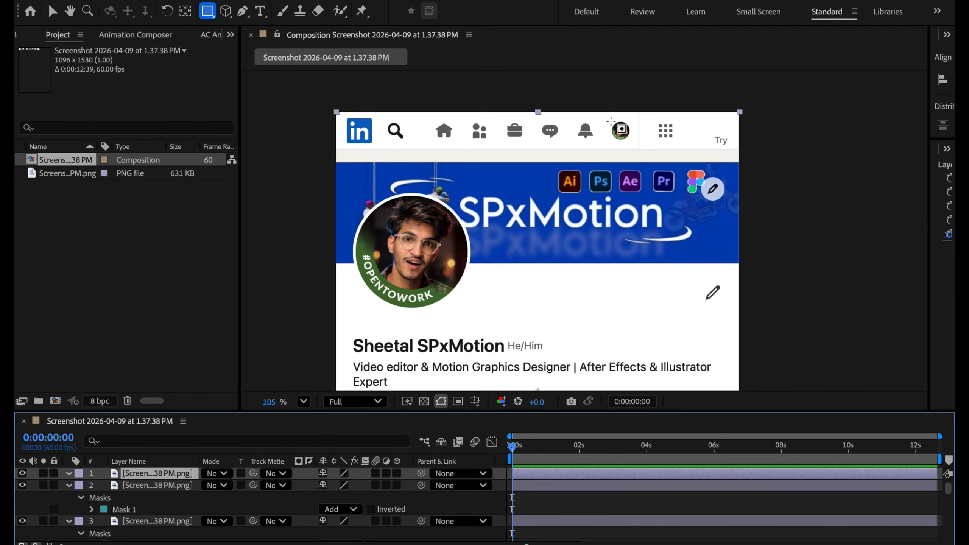
{"action": "mouse_move", "coordinate": [608, 119]}
{"action": "left_mouse_down"}
{"action": "mouse_move", "coordinate": [632, 143]}
{"action": "mouse_move", "coordinate": [678, 134]}
{"action": "mouse_move", "coordinate": [684, 145]}
{"action": "mouse_move", "coordinate": [709, 132]}
{"action": "mouse_move", "coordinate": [730, 148]}
{"action": "left_mouse_up"}
Step: Make two more duplicate layers with new rectangular masks, one around the grid icon and one around the "Try" label
{"action": "left_click", "coordinate": [157, 475]}
{"action": "key", "text": "super+d"}
{"action": "key", "text": "m"}
{"action": "left_click", "coordinate": [116, 486]}
{"action": "key", "text": "Delete"}
{"action": "key", "text": "m"}
{"action": "key", "text": "Delete"}
Step: Duplicate the "Try" layer and replace the copy's mask with a rectangle around the full blue SPxMotion banner
{"action": "left_click", "coordinate": [140, 476]}
{"action": "key", "text": "super+d"}
{"action": "key", "text": "m"}
{"action": "left_click", "coordinate": [139, 485]}
{"action": "key", "text": "Delete"}
{"action": "mouse_move", "coordinate": [323, 161]}
{"action": "left_mouse_down"}
{"action": "mouse_move", "coordinate": [629, 266]}
{"action": "mouse_move", "coordinate": [677, 244]}
{"action": "mouse_move", "coordinate": [438, 201]}
{"action": "mouse_move", "coordinate": [744, 262]}
{"action": "left_mouse_up"}
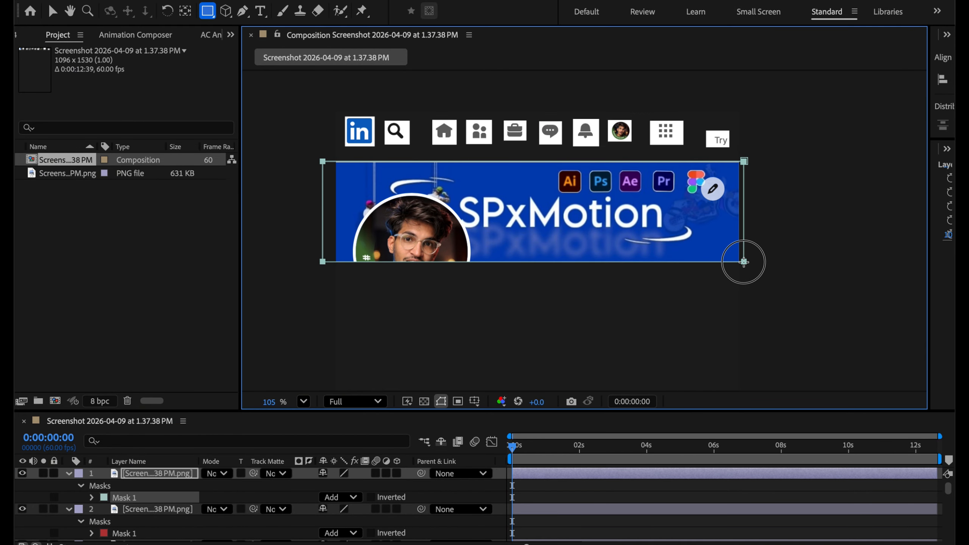
Step: Add an ellipse mask around the large profile picture on the banner layer and set it to Subtract
{"action": "left_click_drag", "start_coordinate": [207, 11], "coordinate": [237, 50]}
{"action": "left_click_drag", "start_coordinate": [352, 196], "coordinate": [471, 316]}
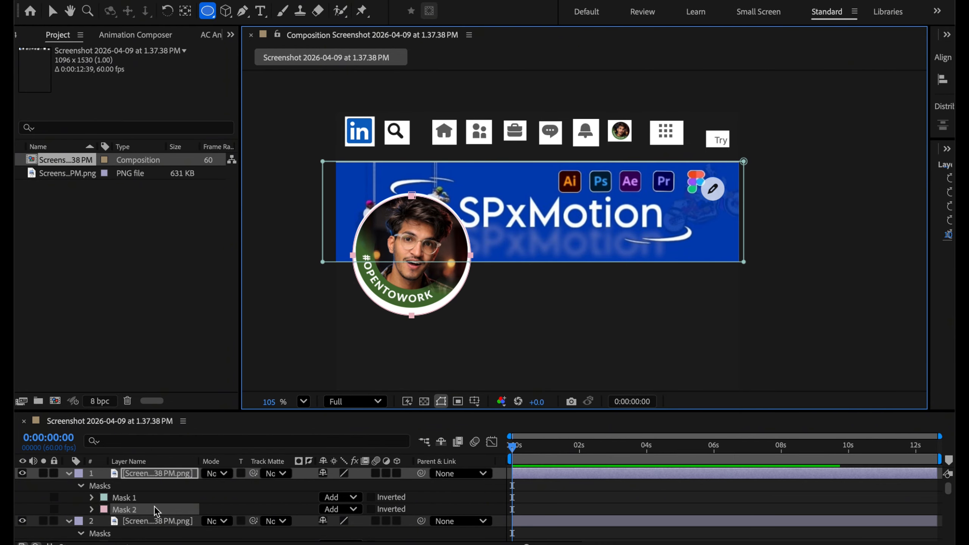
{"action": "left_click", "coordinate": [339, 509]}
{"action": "left_click", "coordinate": [344, 476]}
Step: Duplicate the banner layer and delete the copy's rectangular mask, keeping its ellipse mask
{"action": "left_click", "coordinate": [68, 473]}
{"action": "left_click", "coordinate": [160, 473]}
{"action": "key", "text": "super+d"}
{"action": "left_click", "coordinate": [23, 486]}
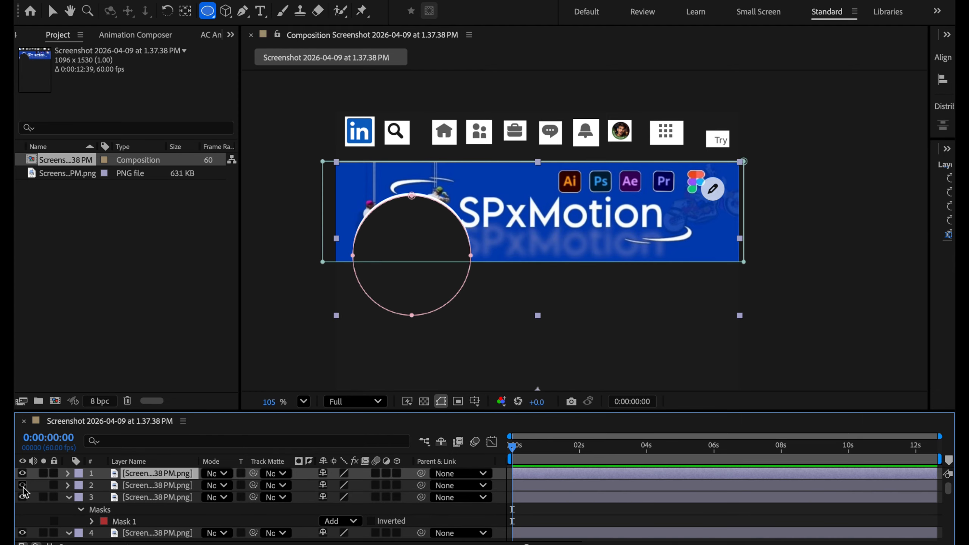
{"action": "left_click", "coordinate": [23, 485]}
{"action": "key", "text": "m"}
{"action": "left_click", "coordinate": [136, 486]}
{"action": "key", "text": "Delete"}
{"action": "left_click", "coordinate": [137, 486]}
{"action": "key", "text": "Delete"}
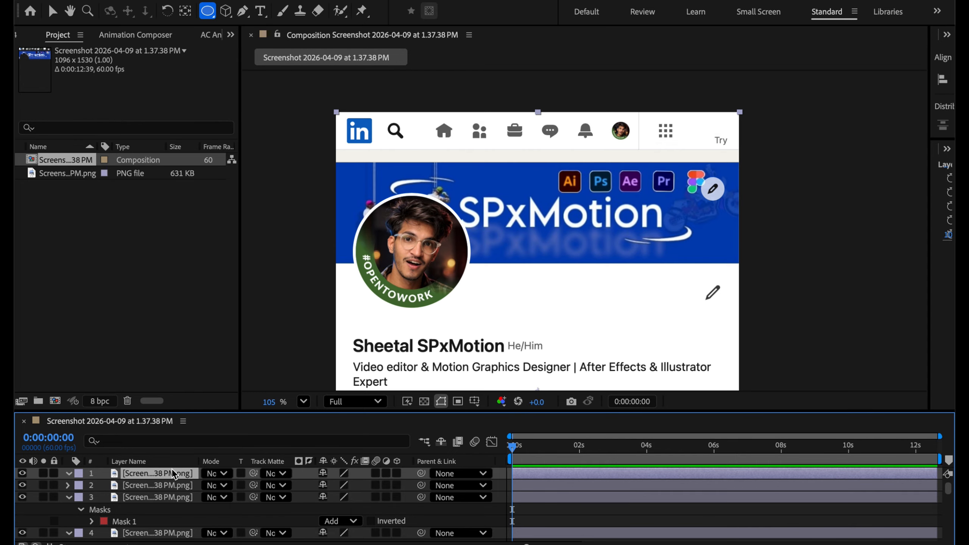
{"action": "key", "text": "super+z"}
Step: Set the copy's ellipse mask mode to Add to isolate the large profile picture
{"action": "key", "text": "m"}
{"action": "left_click", "coordinate": [340, 485]}
{"action": "left_click", "coordinate": [353, 446]}
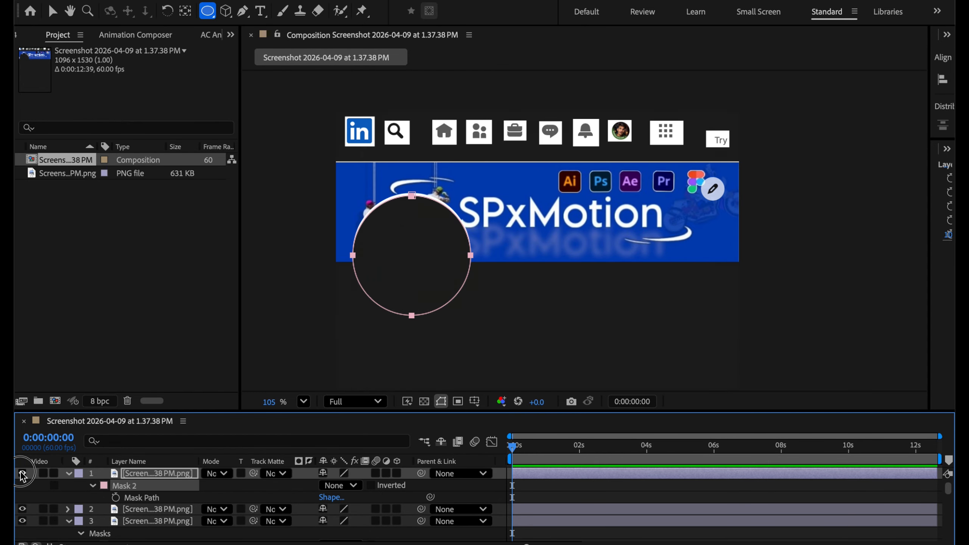
{"action": "left_click", "coordinate": [160, 473]}
{"action": "left_click", "coordinate": [23, 473]}
{"action": "left_click", "coordinate": [22, 473]}
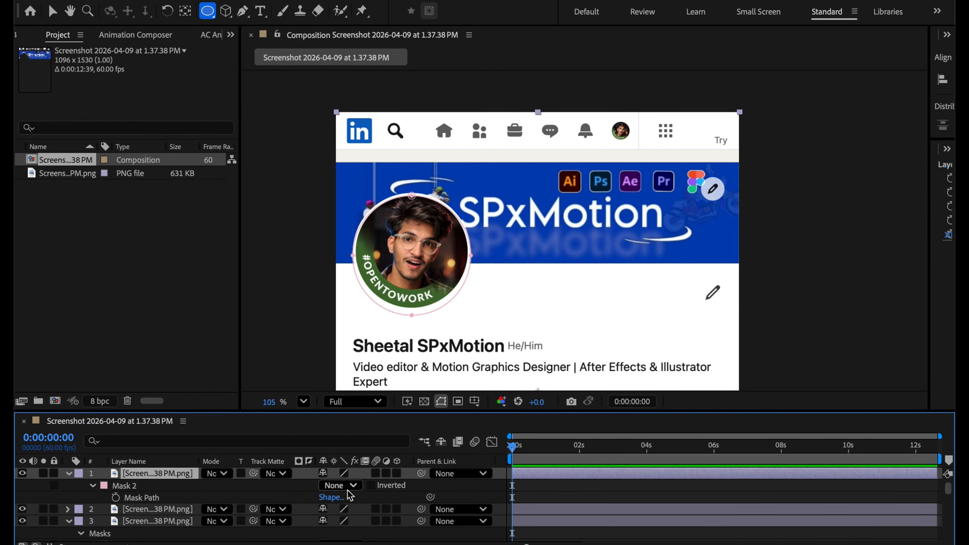
{"action": "left_click", "coordinate": [345, 487]}
{"action": "left_click", "coordinate": [344, 465]}
Step: Duplicate the profile picture layer and replace the copy's mask with an ellipse around the pencil icon below the banner
{"action": "key", "text": "super+d"}
{"action": "key", "text": "m"}
{"action": "left_click", "coordinate": [122, 488]}
{"action": "key", "text": "Delete"}
{"action": "scroll", "coordinate": [572, 290], "scroll_direction": "down", "scroll_amount": 1}
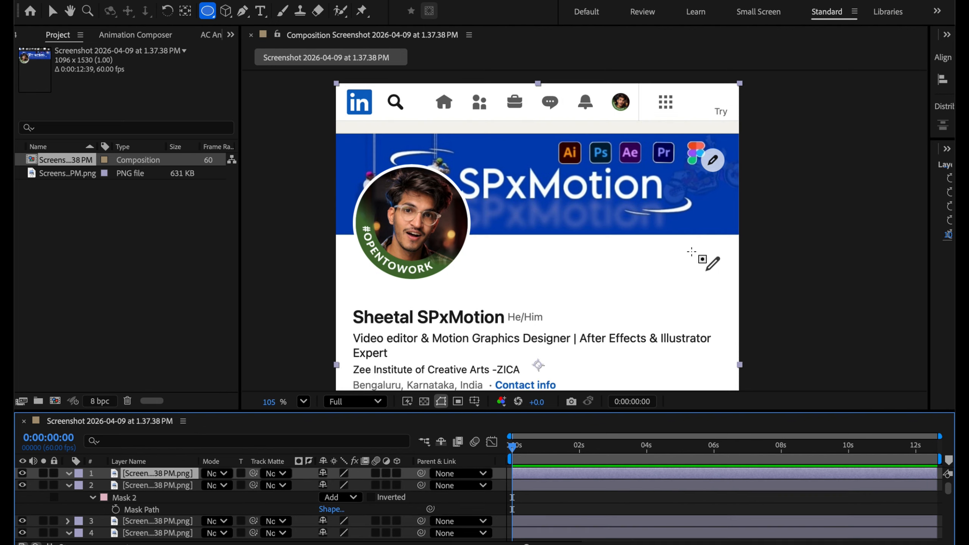
{"action": "left_click_drag", "start_coordinate": [691, 247], "coordinate": [732, 286]}
Step: Duplicate the pencil icon layer and replace the copy's mask with a rounded rectangle around the profile name line
{"action": "left_click", "coordinate": [153, 473]}
{"action": "key", "text": "super+d"}
{"action": "key", "text": "m"}
{"action": "left_click", "coordinate": [130, 488]}
{"action": "key", "text": "Delete"}
{"action": "scroll", "coordinate": [381, 229], "scroll_direction": "down", "scroll_amount": 2}
{"action": "left_click_drag", "start_coordinate": [209, 12], "coordinate": [248, 26]}
{"action": "left_click_drag", "start_coordinate": [348, 242], "coordinate": [556, 269]}
Step: Duplicate the name layer and replace the copy's mask with a rounded rectangle around the two-line job headline
{"action": "left_click", "coordinate": [158, 474]}
{"action": "key", "text": "super+d"}
{"action": "key", "text": "m"}
{"action": "left_click", "coordinate": [129, 486]}
{"action": "key", "text": "Delete"}
{"action": "mouse_move", "coordinate": [348, 269]}
{"action": "left_mouse_down"}
{"action": "mouse_move", "coordinate": [681, 303]}
{"action": "mouse_move", "coordinate": [717, 285]}
{"action": "left_mouse_up"}
Step: Duplicate the headline layer and shift the copy's mask down over the "Zee Institute of Creative Arts -ZICA" line
{"action": "left_click", "coordinate": [147, 473]}
{"action": "key", "text": "super+d"}
{"action": "key", "text": "m"}
{"action": "left_click", "coordinate": [127, 485]}
{"action": "key", "text": "shift+Down"}
{"action": "key", "text": "shift+Down"}
{"action": "key", "text": "shift+Down"}
{"action": "key", "text": "shift+Down"}
{"action": "key", "text": "shift+Down"}
{"action": "key", "text": "shift+Down"}
{"action": "key", "text": "shift+Down"}
{"action": "key", "text": "shift+Down"}
Step: Duplicate the "Zee Institute of Creative Arts -ZICA" layer and shift the copy's mask down over the location and "Contact info" line
{"action": "left_click", "coordinate": [148, 476]}
{"action": "key", "text": "super+d"}
{"action": "key", "text": "m"}
{"action": "left_click", "coordinate": [132, 483]}
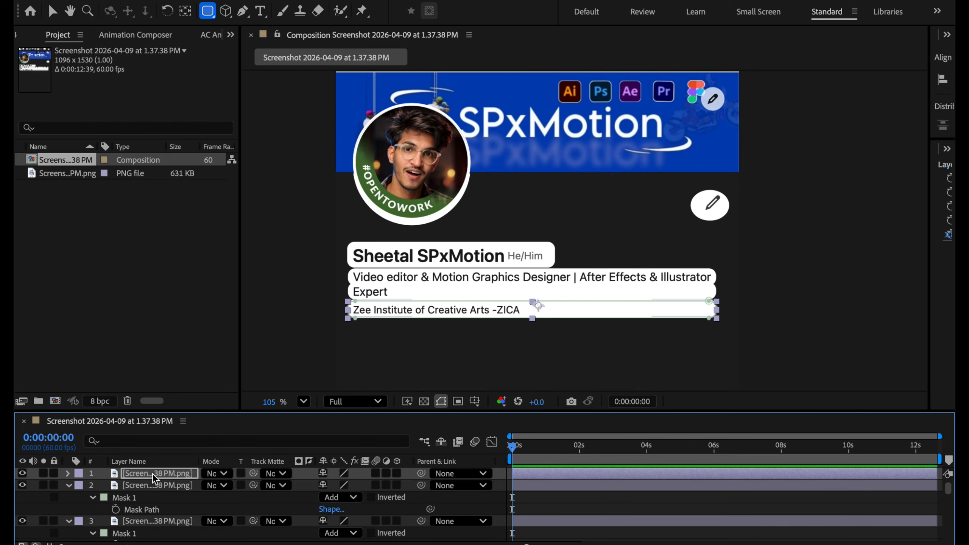
{"action": "key", "text": "shift+Down"}
{"action": "key", "text": "shift+Down"}
{"action": "key", "text": "shift+Down"}
{"action": "key", "text": "shift+Down"}
Step: Duplicate the location line layer and shift the copy's mask down over the followers and connections line
{"action": "left_click", "coordinate": [153, 474]}
{"action": "key", "text": "super+d"}
{"action": "key", "text": "m"}
{"action": "left_click", "coordinate": [124, 485]}
{"action": "key", "text": "shift+Down"}
{"action": "key", "text": "shift+Down"}
{"action": "key", "text": "shift+Down"}
{"action": "key", "text": "shift+Down"}
{"action": "key", "text": "shift+Down"}
Step: Duplicate the followers line layer and replace the copy's mask with a rounded rectangle around the "Open to" button
{"action": "left_click", "coordinate": [156, 474]}
{"action": "key", "text": "super+d"}
{"action": "key", "text": "m"}
{"action": "left_click", "coordinate": [129, 486]}
{"action": "key", "text": "shift+Down"}
{"action": "key", "text": "shift+Down"}
{"action": "key", "text": "shift+Down"}
{"action": "key", "text": "shift+Down"}
{"action": "key", "text": "shift+Down"}
{"action": "key", "text": "Delete"}
{"action": "scroll", "coordinate": [495, 211], "scroll_direction": "down", "scroll_amount": 3}
{"action": "mouse_move", "coordinate": [345, 301]}
{"action": "left_mouse_down"}
{"action": "mouse_move", "coordinate": [403, 333]}
{"action": "mouse_move", "coordinate": [627, 333]}
{"action": "left_mouse_up"}
Step: Duplicate the "Open to" button layer and replace the copy's mask with a rounded rectangle around the "Add section" button
{"action": "left_click", "coordinate": [174, 474]}
{"action": "key", "text": "super+d"}
{"action": "key", "text": "m"}
{"action": "left_click", "coordinate": [135, 486]}
{"action": "key", "text": "Delete"}
Step: Duplicate the "Add section" layer and replace the copy's mask with a rounded rectangle around the "Enhance profile" button
{"action": "left_click", "coordinate": [145, 475]}
{"action": "key", "text": "super+d"}
{"action": "key", "text": "m"}
{"action": "left_click", "coordinate": [131, 486]}
{"action": "key", "text": "Delete"}
Step: Duplicate the "Enhance profile" layer and replace the copy's mask with a rounded rectangle around the three-dot button
{"action": "key", "text": "super+d"}
{"action": "key", "text": "m"}
{"action": "left_click", "coordinate": [132, 486]}
{"action": "key", "text": "Delete"}
Step: Duplicate the three-dot button layer and replace the copy's mask with a rounded rectangle around the "Open to work" card
{"action": "left_click", "coordinate": [144, 475]}
{"action": "key", "text": "super+d"}
{"action": "key", "text": "m"}
{"action": "left_click", "coordinate": [145, 486]}
{"action": "key", "text": "Delete"}
{"action": "scroll", "coordinate": [439, 306], "scroll_direction": "down", "scroll_amount": 5}
{"action": "left_click_drag", "start_coordinate": [347, 277], "coordinate": [531, 348]}
Step: Duplicate the "Open to work" layer and replace the copy's mask with a rounded rectangle around the "Analytics" heading and "Private to you"
{"action": "key", "text": "super+d"}
{"action": "key", "text": "m"}
{"action": "left_click", "coordinate": [176, 485]}
{"action": "key", "text": "Delete"}
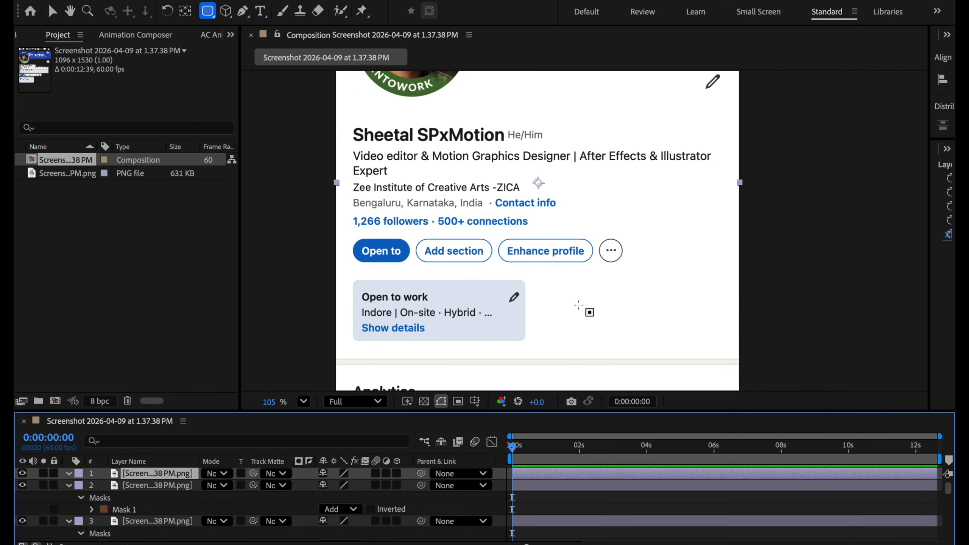
{"action": "scroll", "coordinate": [439, 305], "scroll_direction": "down", "scroll_amount": 4}
{"action": "mouse_move", "coordinate": [341, 280]}
{"action": "left_mouse_down"}
{"action": "mouse_move", "coordinate": [444, 349]}
{"action": "mouse_move", "coordinate": [452, 309]}
{"action": "mouse_move", "coordinate": [459, 323]}
{"action": "left_mouse_up"}
Step: Duplicate the "Analytics" layer and replace the copy's mask with a rounded rectangle around the "75 profile views" block
{"action": "left_click", "coordinate": [159, 473]}
{"action": "key", "text": "super+d"}
{"action": "key", "text": "m"}
{"action": "left_click", "coordinate": [126, 497]}
{"action": "key", "text": "Delete"}
{"action": "left_click_drag", "start_coordinate": [348, 293], "coordinate": [570, 329]}
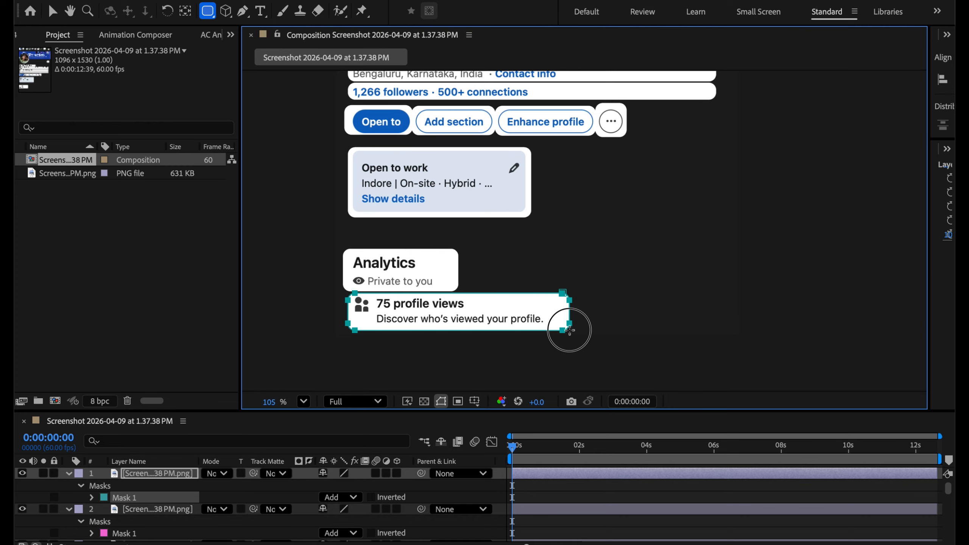
Step: Select all layers from 1 to 26 and collapse their mask properties in the timeline
{"action": "left_click", "coordinate": [190, 487]}
{"action": "scroll", "coordinate": [194, 493], "scroll_direction": "down", "scroll_amount": 5}
{"action": "scroll", "coordinate": [195, 498], "scroll_direction": "up", "scroll_amount": 5}
{"action": "left_click_drag", "start_coordinate": [210, 413], "coordinate": [239, 233]}
{"action": "left_click", "coordinate": [163, 293]}
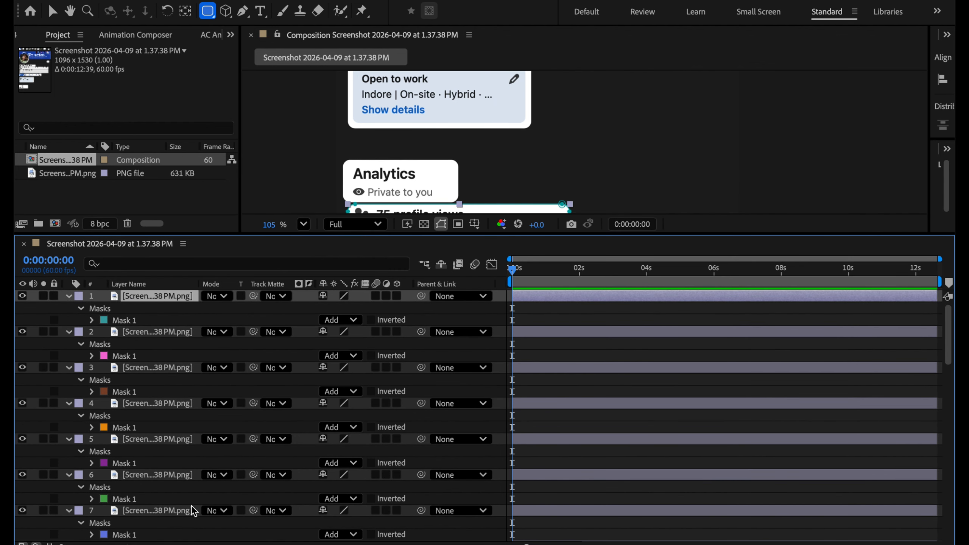
{"action": "scroll", "coordinate": [194, 512], "scroll_direction": "down", "scroll_amount": 10}
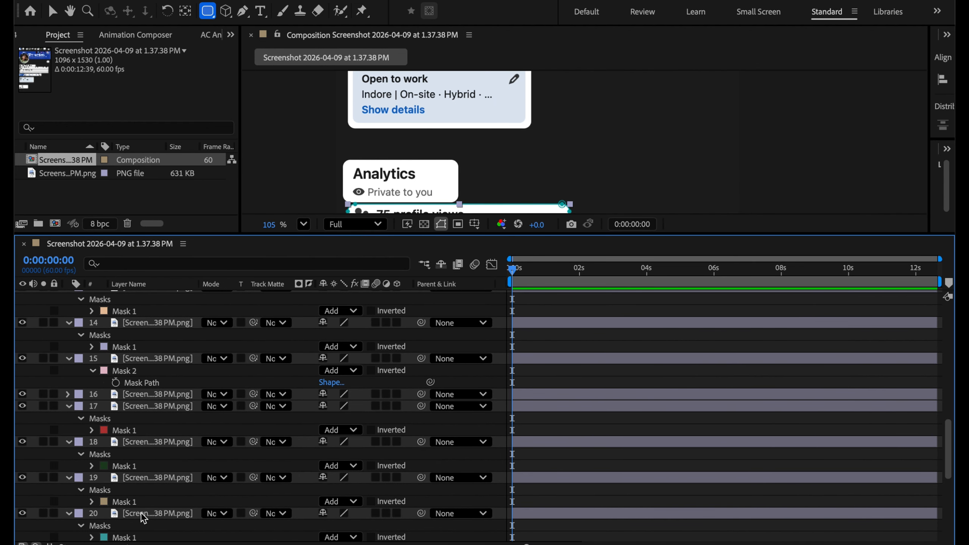
{"action": "scroll", "coordinate": [144, 518], "scroll_direction": "down", "scroll_amount": 5}
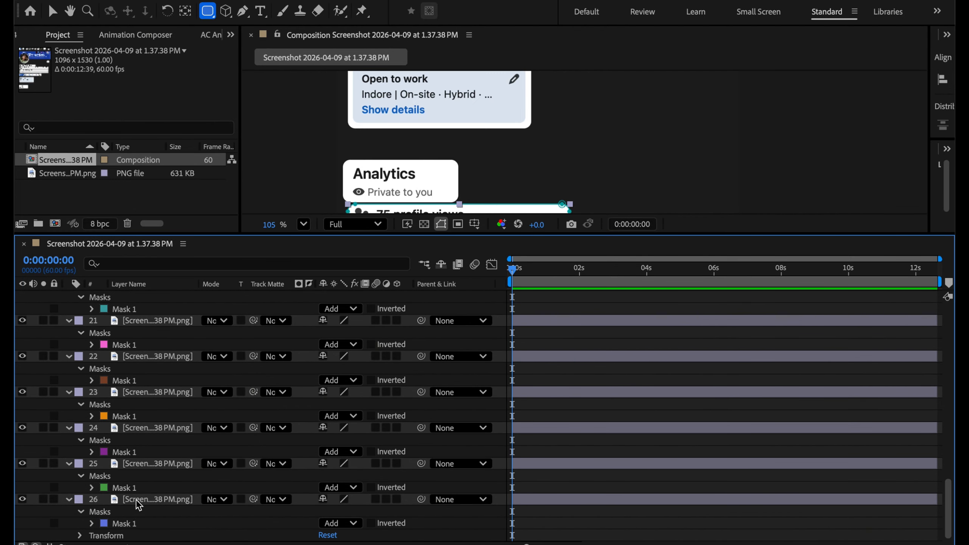
{"action": "left_click", "coordinate": [139, 501], "text": "shift"}
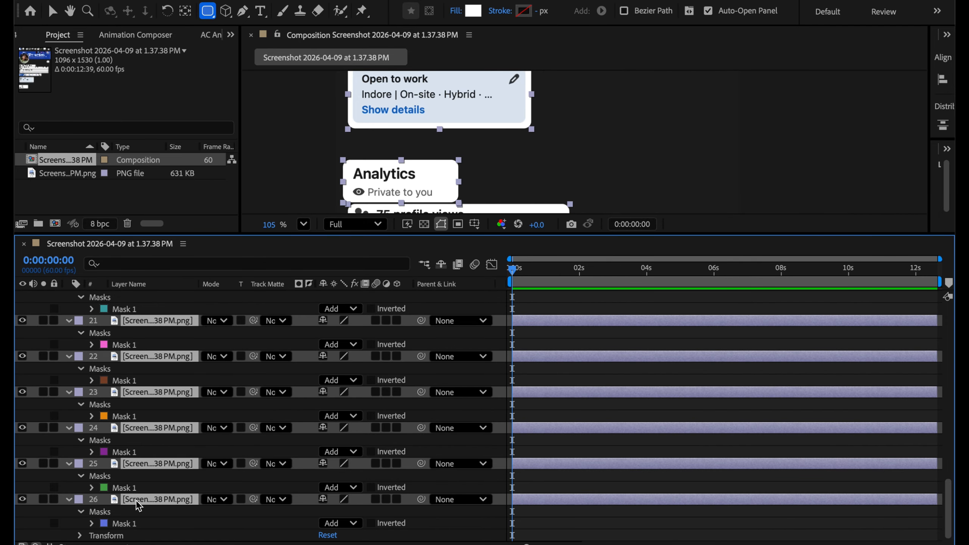
{"action": "key", "text": "Delete"}
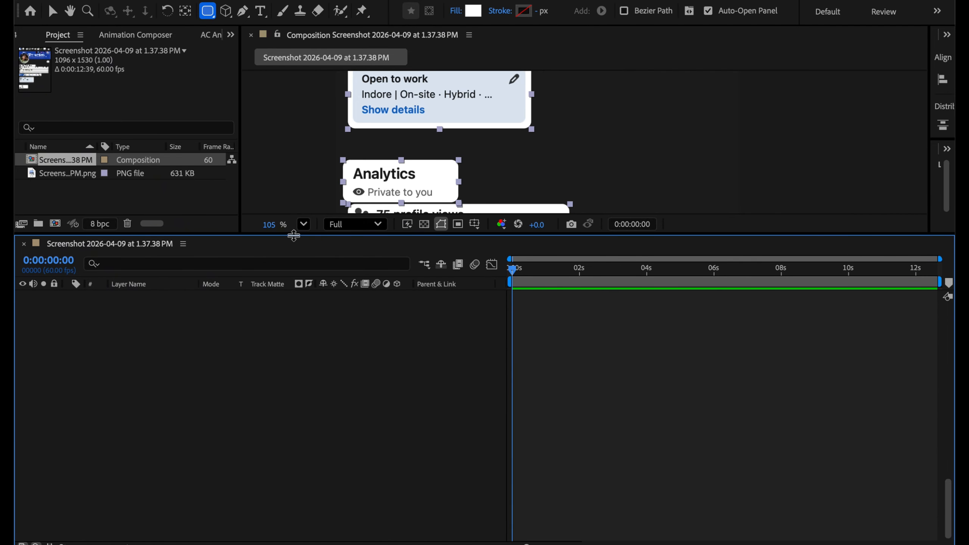
{"action": "left_click_drag", "start_coordinate": [294, 236], "coordinate": [294, 297]}
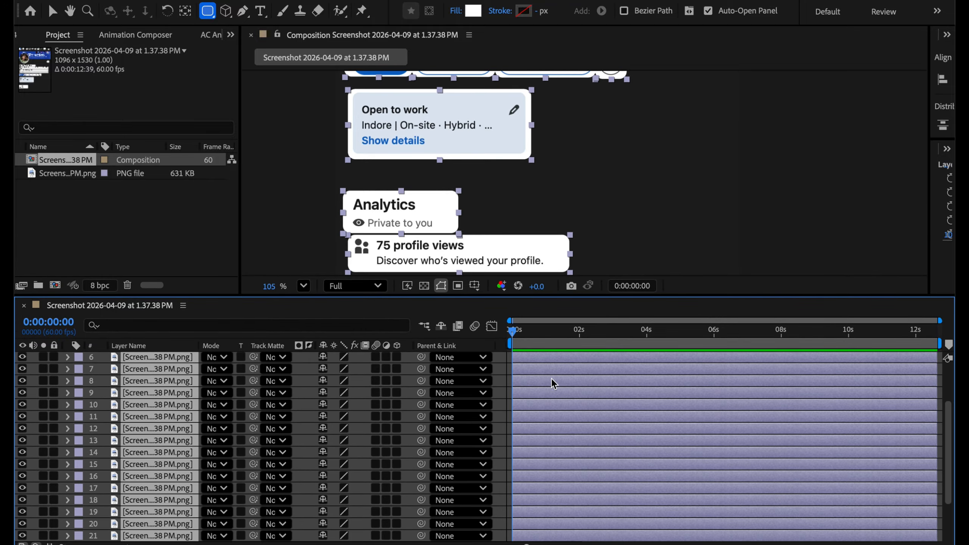
Step: Deselect all layers with the Selection tool and examine the separated profile elements in the whole composition
{"action": "left_click", "coordinate": [304, 285]}
{"action": "left_click", "coordinate": [328, 21]}
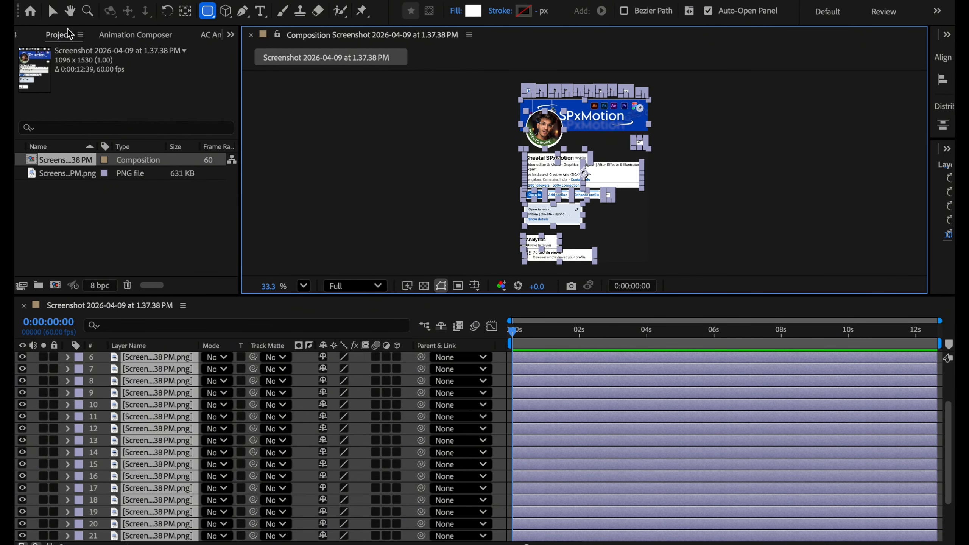
{"action": "left_click", "coordinate": [52, 11]}
{"action": "left_click", "coordinate": [348, 106]}
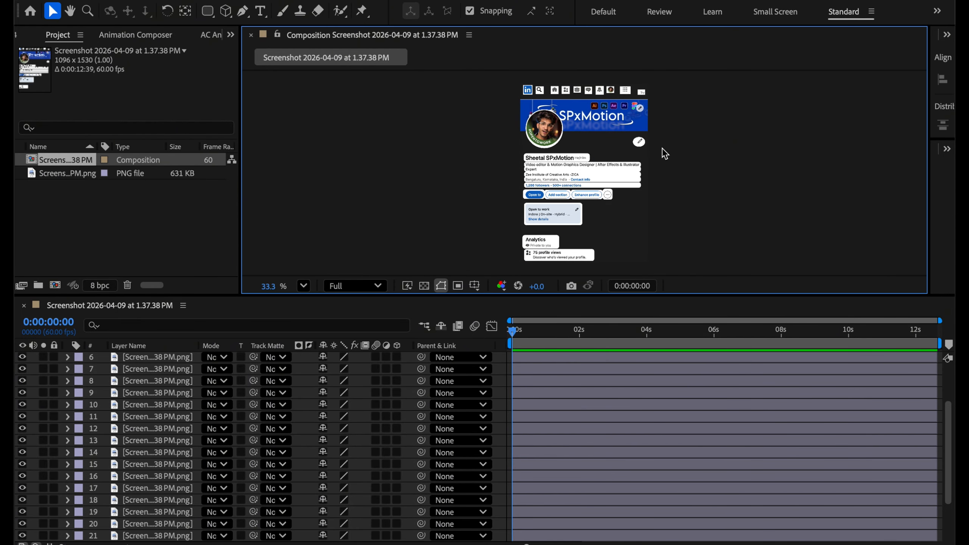
{"action": "scroll", "coordinate": [631, 165], "scroll_direction": "up", "scroll_amount": 5}
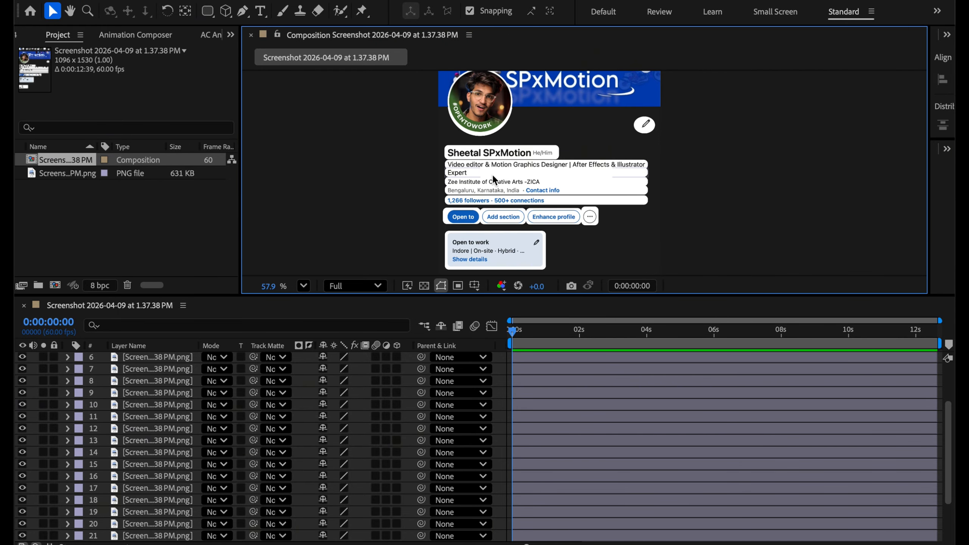
{"action": "scroll", "coordinate": [492, 174], "scroll_direction": "down", "scroll_amount": 3}
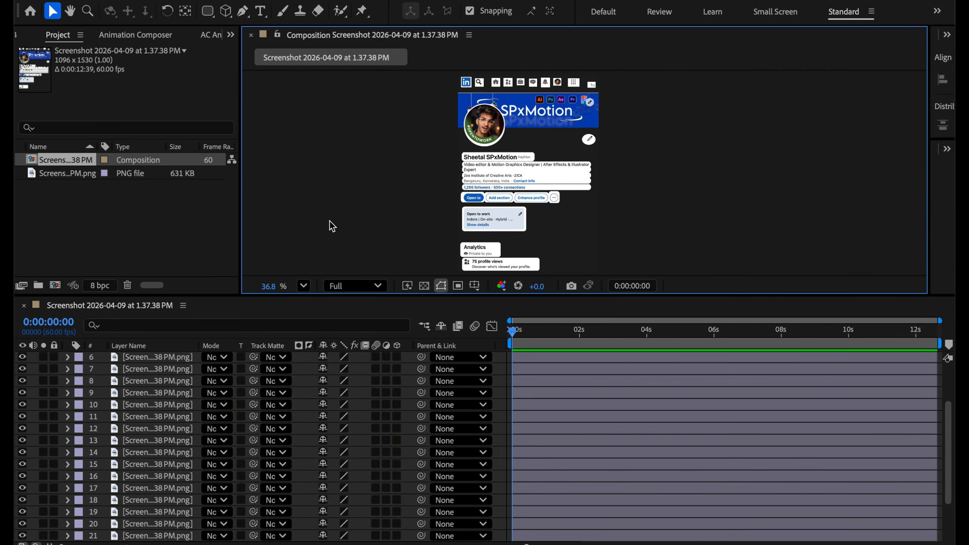
Step: Create a white solid, place it below all the screenshot layers and check it by toggling its visibility
{"action": "scroll", "coordinate": [216, 443], "scroll_direction": "down", "scroll_amount": 3}
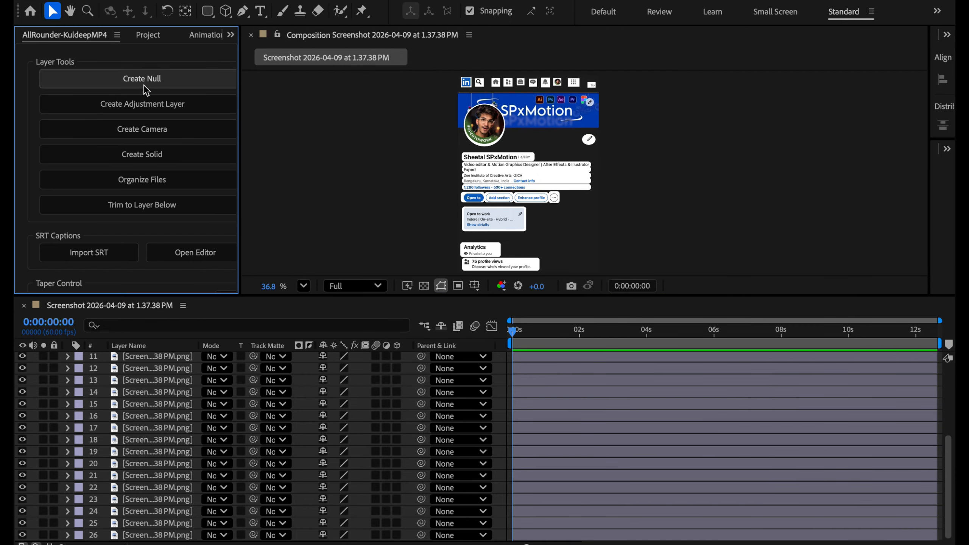
{"action": "left_click", "coordinate": [136, 148]}
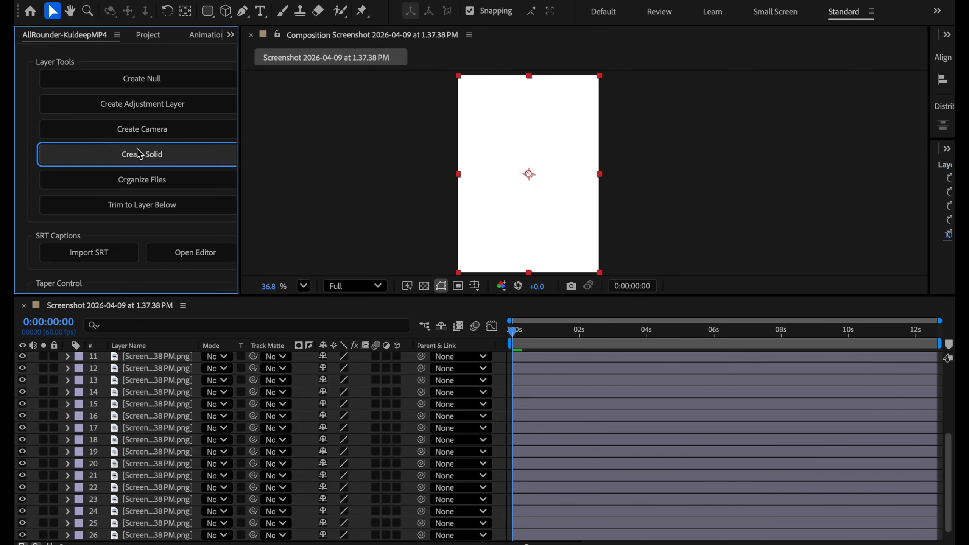
{"action": "scroll", "coordinate": [188, 378], "scroll_direction": "up", "scroll_amount": 5}
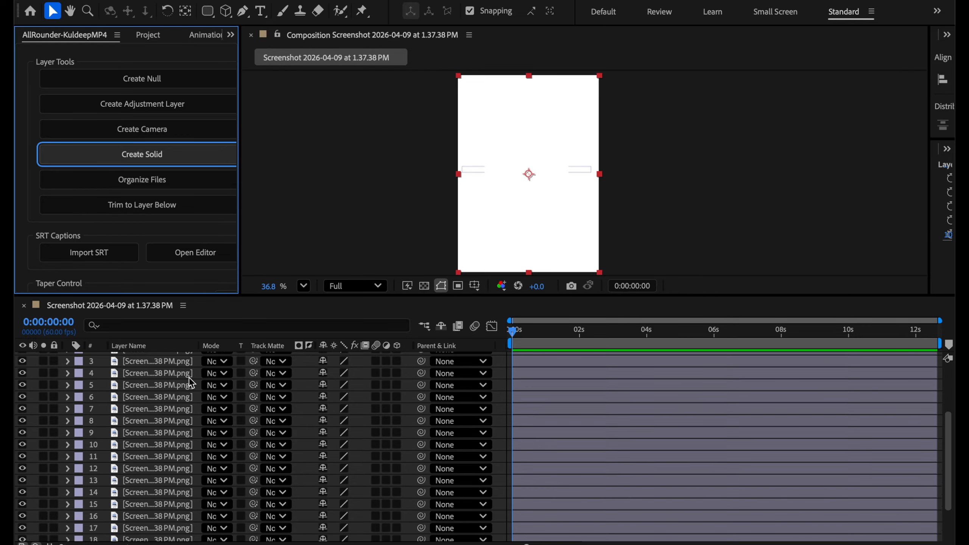
{"action": "left_click_drag", "start_coordinate": [168, 359], "coordinate": [176, 542]}
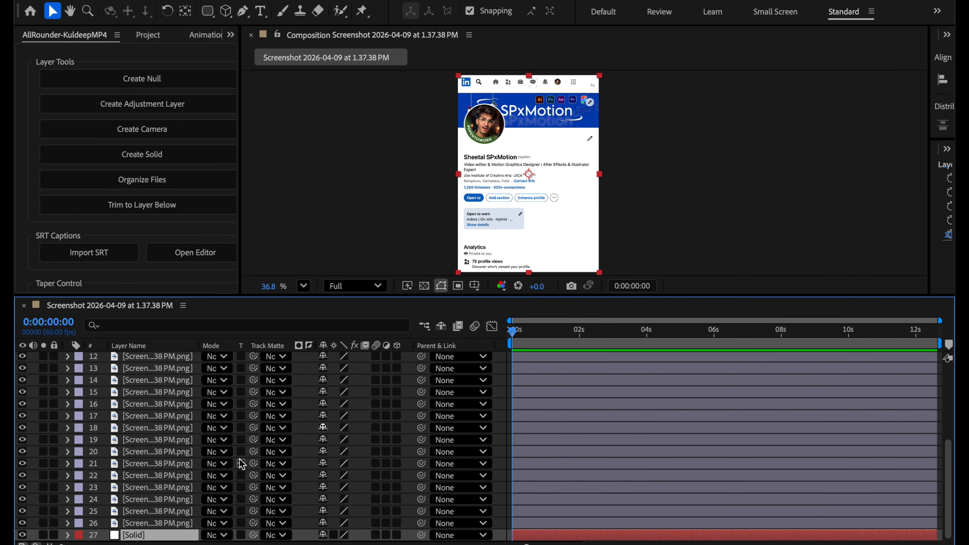
{"action": "key", "text": "ctrl+l"}
{"action": "left_click", "coordinate": [22, 535]}
{"action": "left_click", "coordinate": [22, 535]}
{"action": "scroll", "coordinate": [533, 178], "scroll_direction": "down", "scroll_amount": 1}
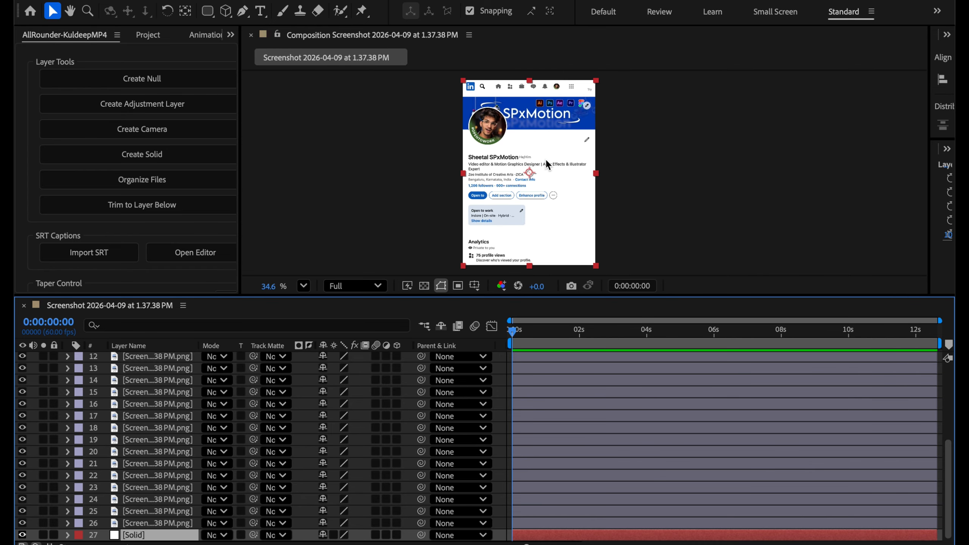
{"action": "scroll", "coordinate": [545, 157], "scroll_direction": "up", "scroll_amount": 2}
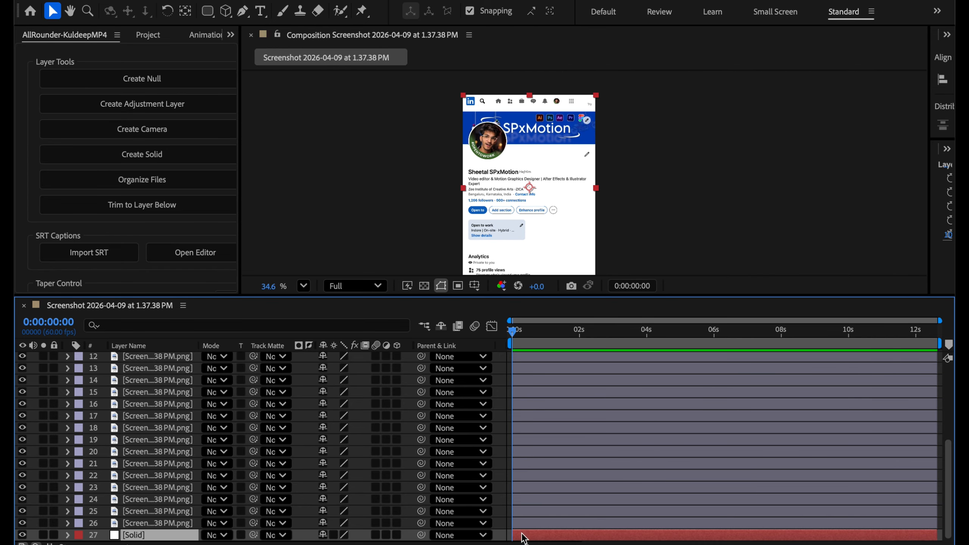
Step: Select all the screenshot layers without the solid and add a Position keyframe to them at 0:00:00:50
{"action": "left_click", "coordinate": [529, 524]}
{"action": "scroll", "coordinate": [544, 426], "scroll_direction": "up", "scroll_amount": 5}
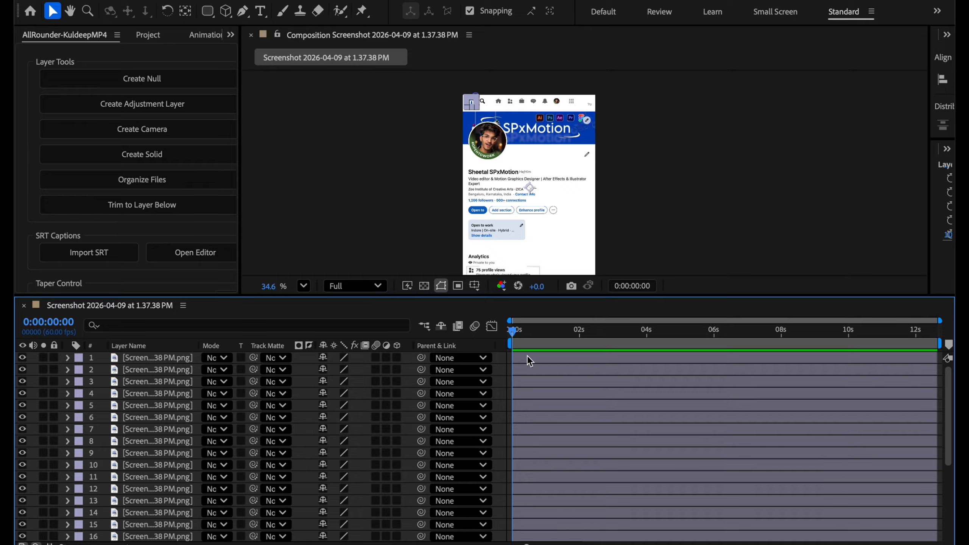
{"action": "key", "text": "ctrl+a"}
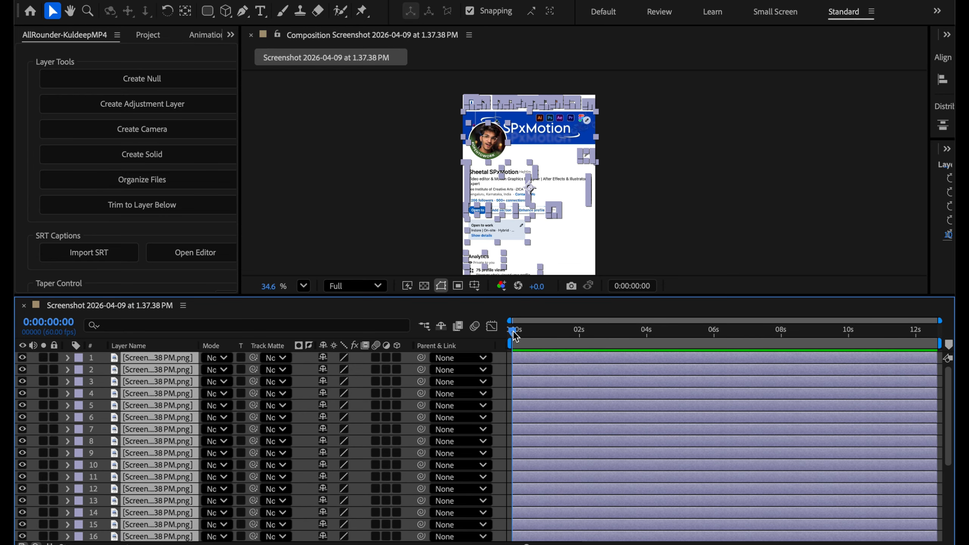
{"action": "left_click_drag", "start_coordinate": [514, 335], "coordinate": [542, 342]}
{"action": "key", "text": "alt+shift+p"}
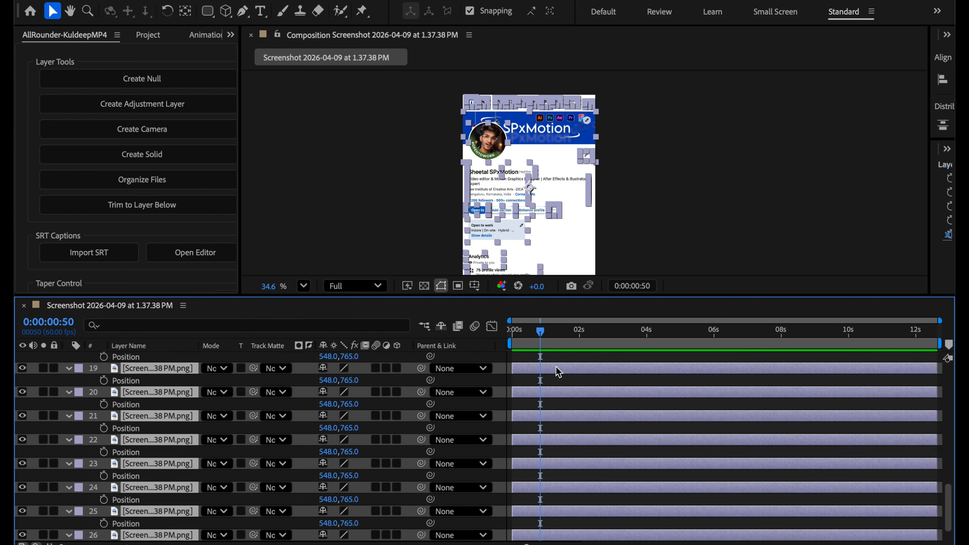
{"action": "left_click", "coordinate": [104, 380]}
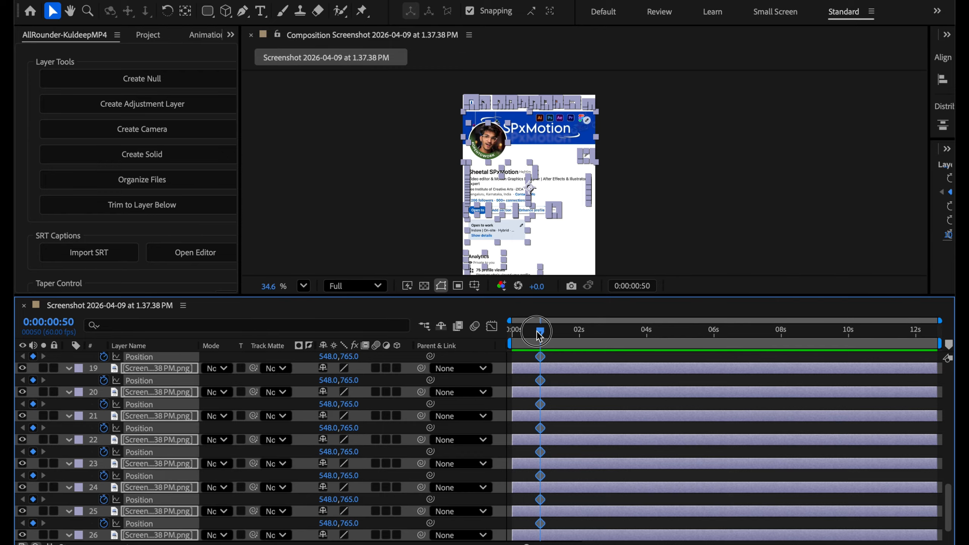
Step: Set the selected layers' Position to 548.0, 839.0 at 0:00:00:00
{"action": "left_click_drag", "start_coordinate": [538, 336], "coordinate": [505, 338]}
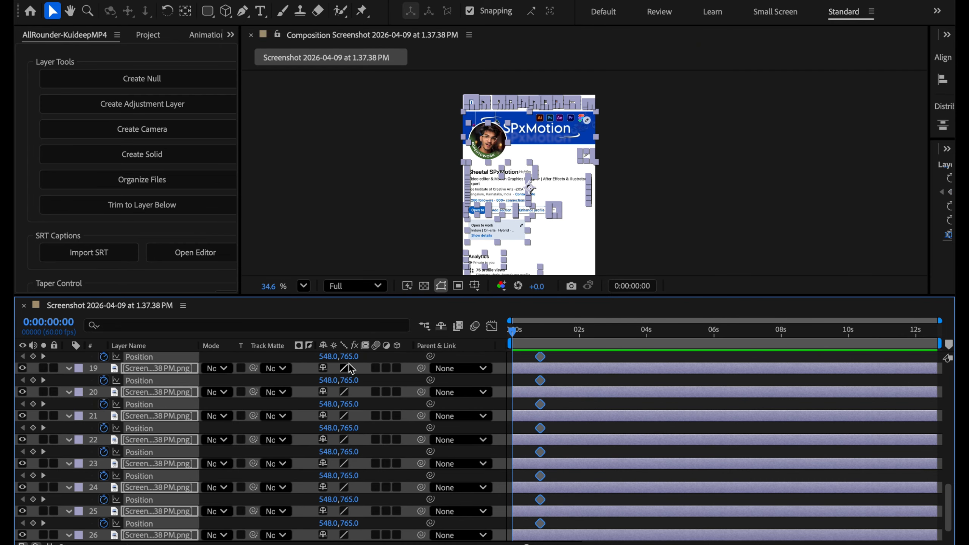
{"action": "left_click_drag", "start_coordinate": [350, 363], "coordinate": [391, 366]}
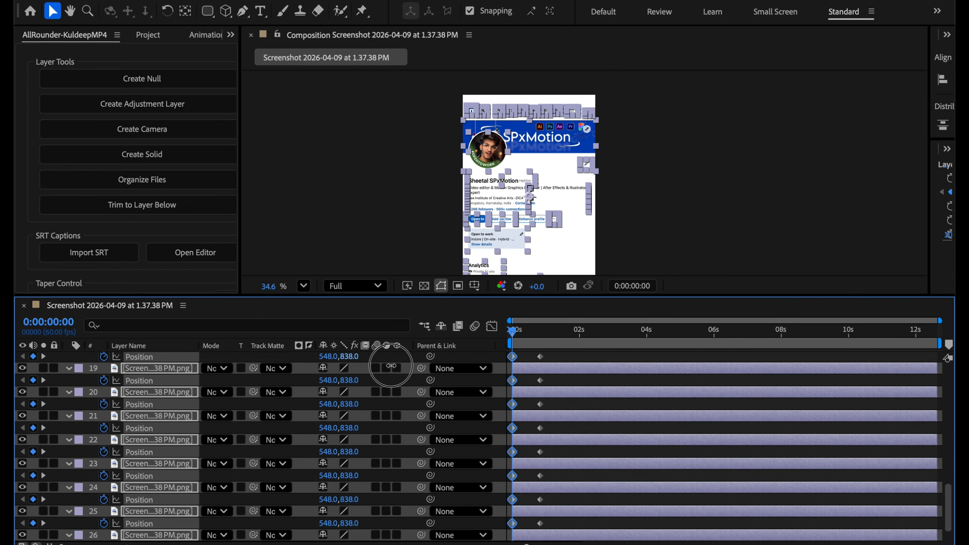
{"action": "key", "text": "Down"}
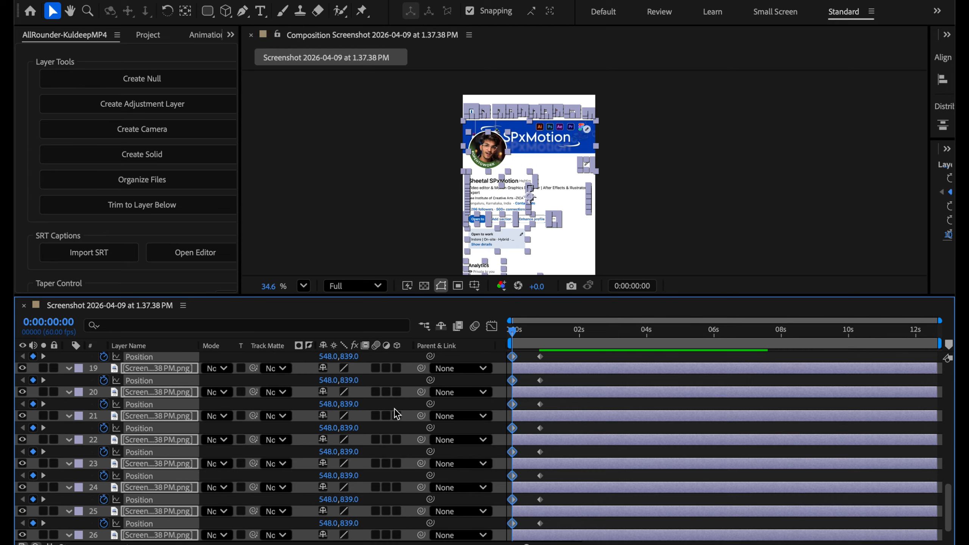
Step: Add an Opacity keyframe to the selected layers at 0:00:00:00 and go to their Position keyframe at 0:00:00:50
{"action": "key", "text": "t"}
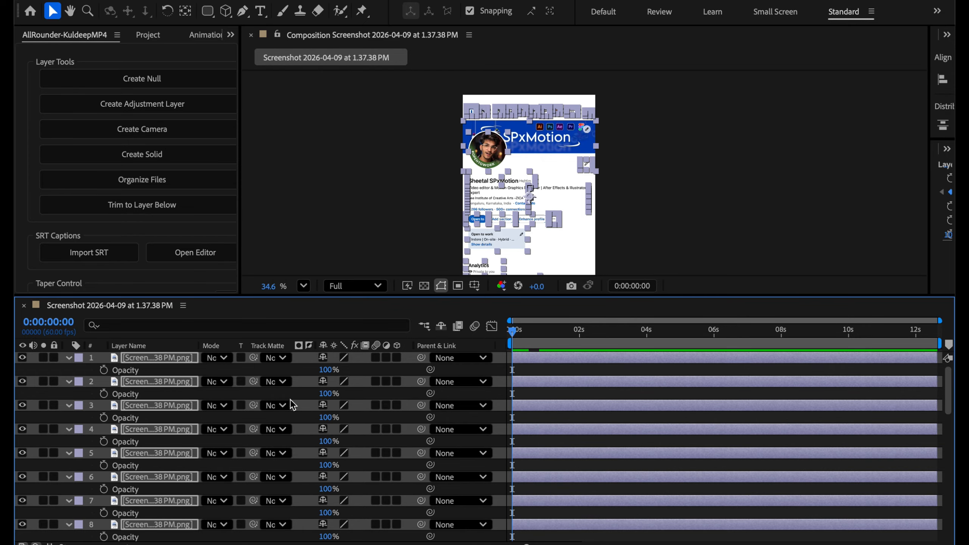
{"action": "left_click", "coordinate": [104, 371]}
{"action": "key", "text": "shift+p"}
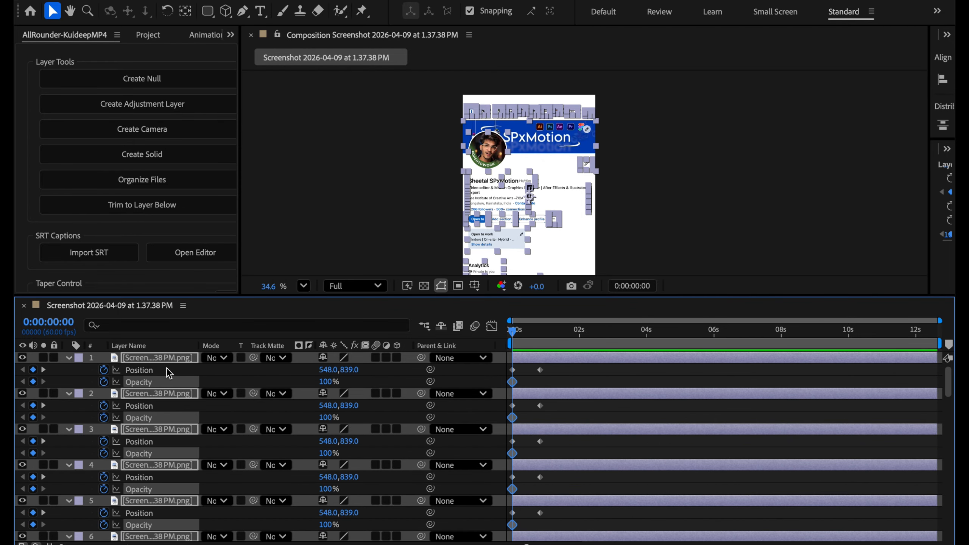
{"action": "left_click", "coordinate": [43, 370]}
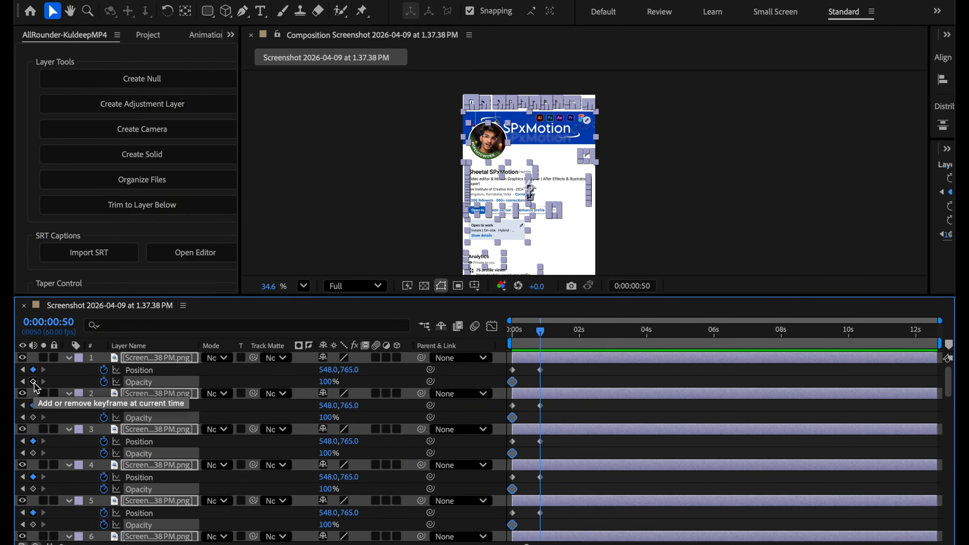
{"action": "left_click", "coordinate": [33, 382]}
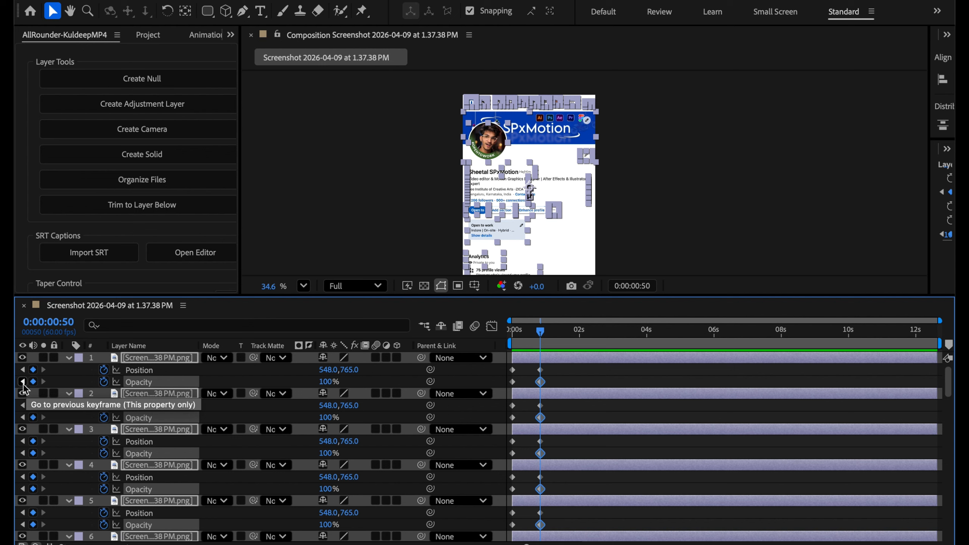
{"action": "left_click", "coordinate": [22, 381]}
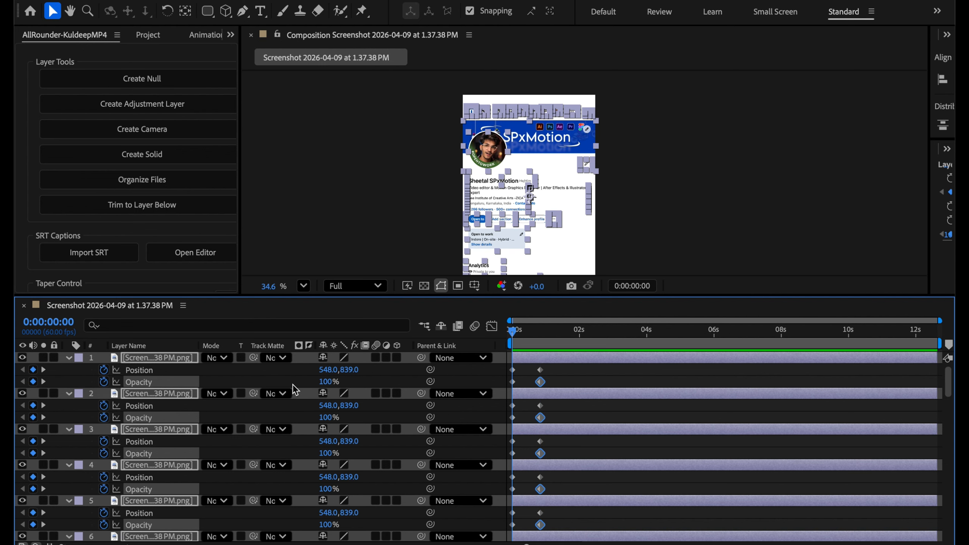
{"action": "left_click", "coordinate": [318, 388]}
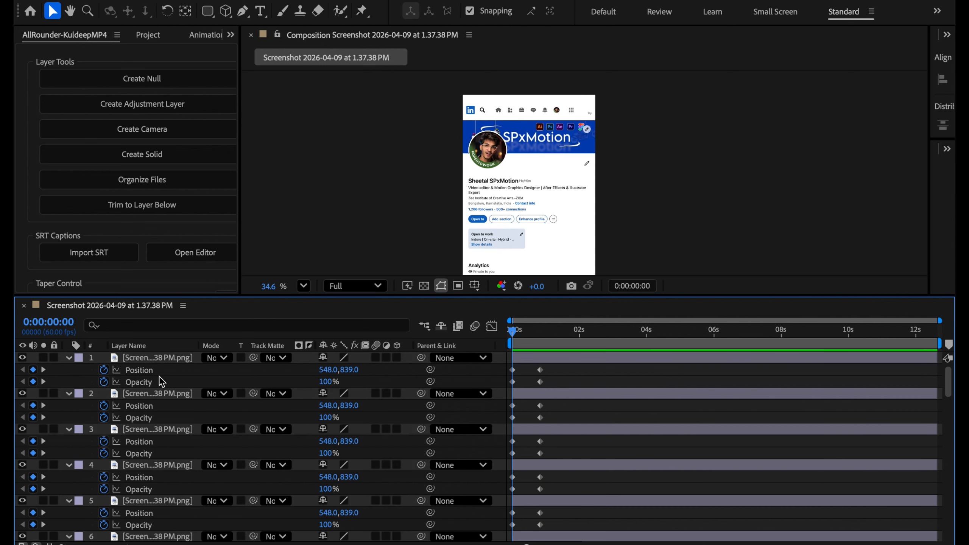
{"action": "key", "text": "super+z"}
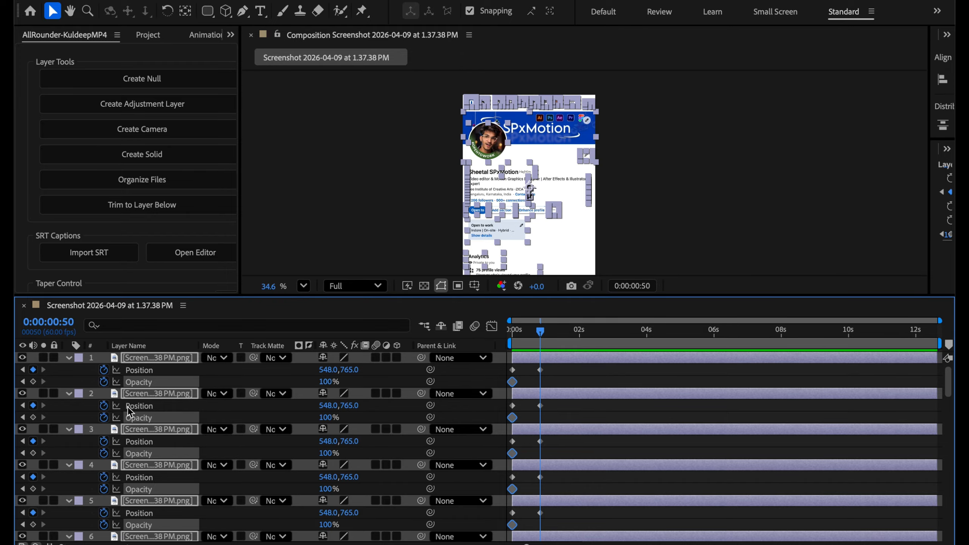
Step: Add a 100% Opacity keyframe at 0:00:00:50, set the layers' Opacity to 0% at 0:00:00:00 and preview the animation
{"action": "left_click", "coordinate": [33, 382]}
{"action": "left_click", "coordinate": [23, 382]}
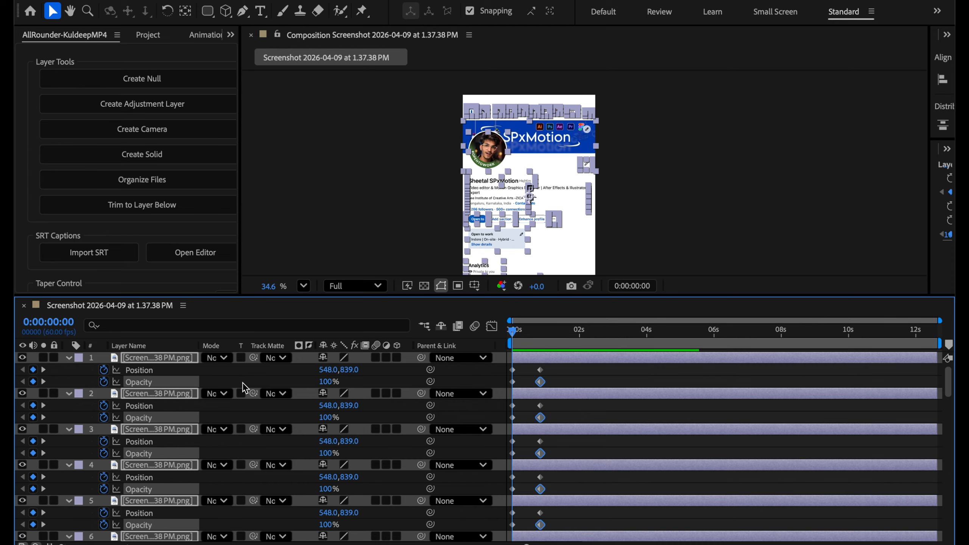
{"action": "left_click_drag", "start_coordinate": [327, 381], "coordinate": [164, 392]}
{"action": "key", "text": "space"}
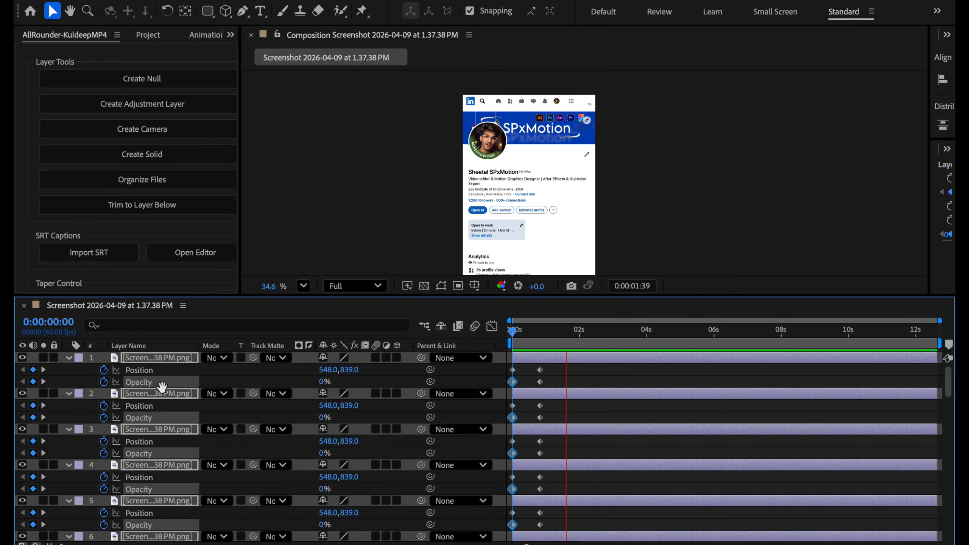
Step: Replay the animation from the start and apply Easy Ease to all Position and Opacity keyframes of the screenshot layers
{"action": "key", "text": "space"}
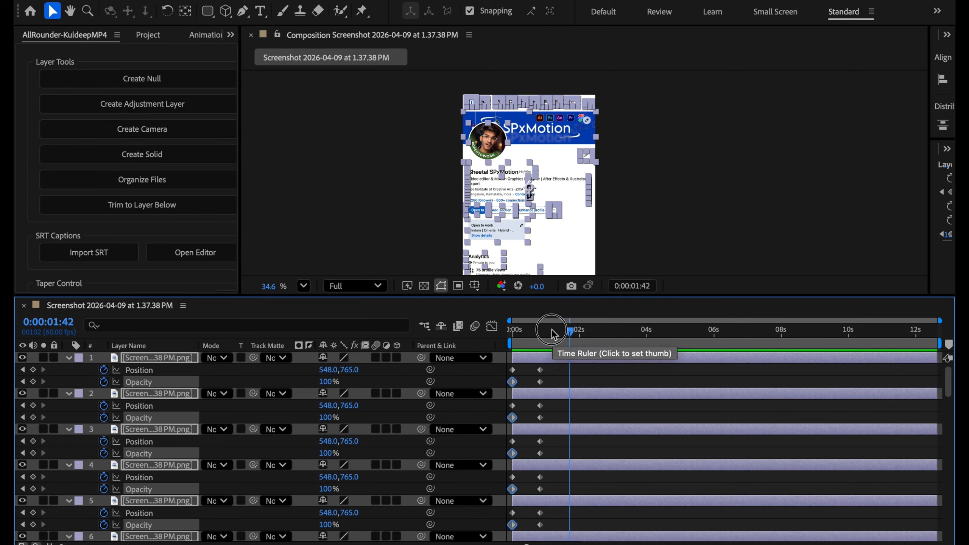
{"action": "left_click_drag", "start_coordinate": [553, 334], "coordinate": [395, 339]}
{"action": "key", "text": "space"}
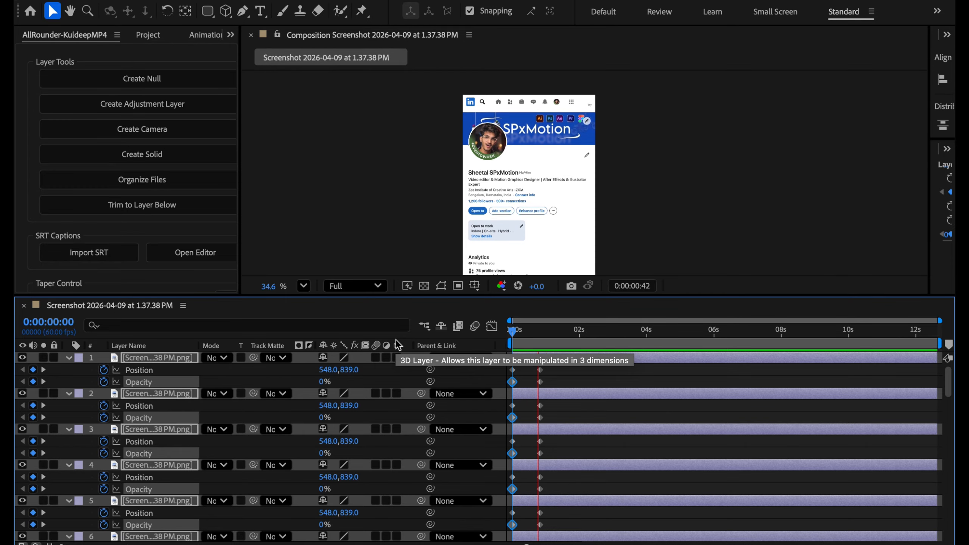
{"action": "key", "text": "space"}
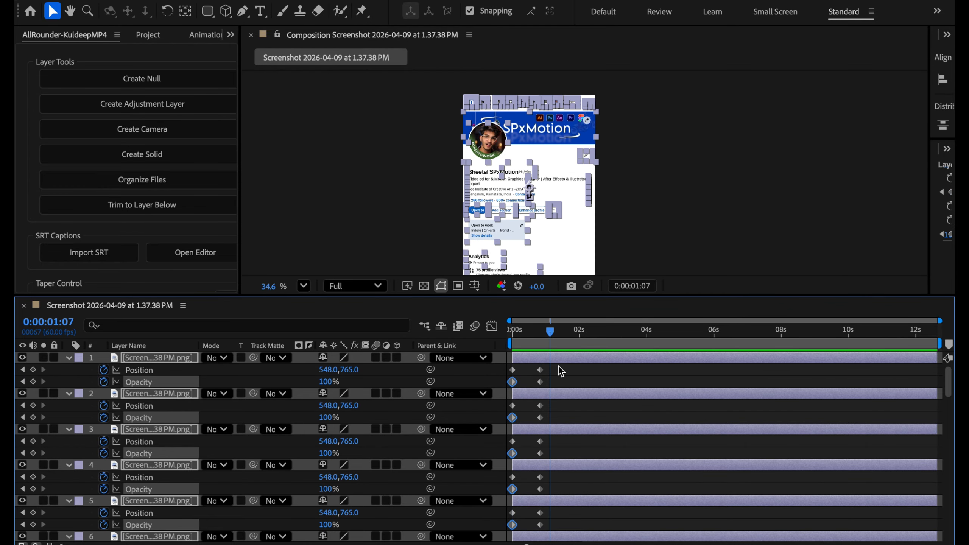
{"action": "left_click_drag", "start_coordinate": [559, 369], "coordinate": [500, 533]}
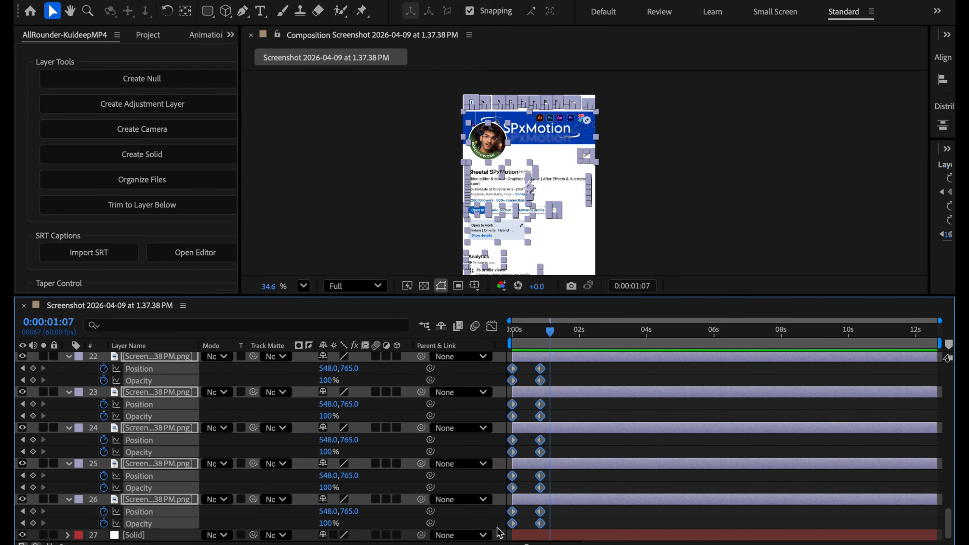
{"action": "key", "text": "F9"}
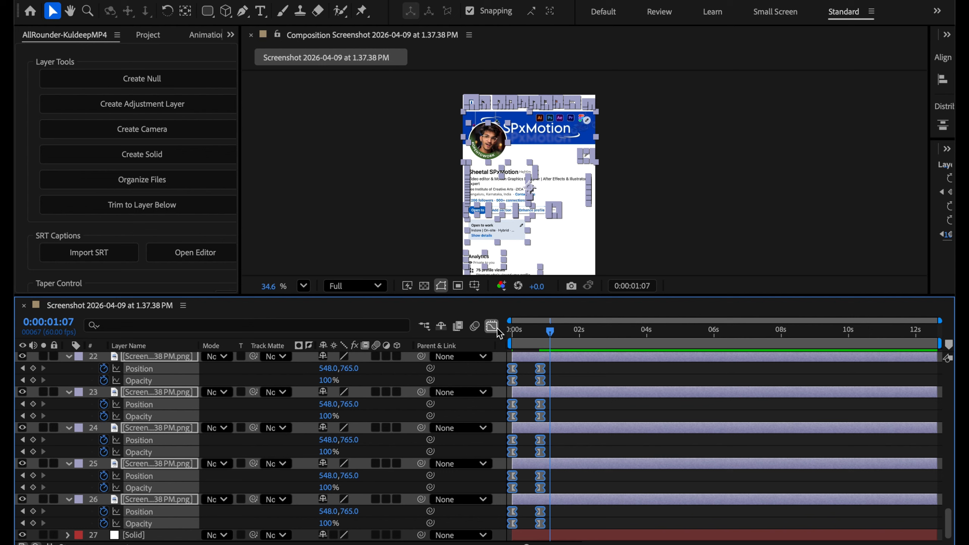
Step: Reshape the selected keyframes' speed curve to peak early with a long, slow ease-out, and preview the result
{"action": "left_click", "coordinate": [492, 326]}
{"action": "left_click_drag", "start_coordinate": [552, 492], "coordinate": [526, 509]}
{"action": "key", "text": "Home"}
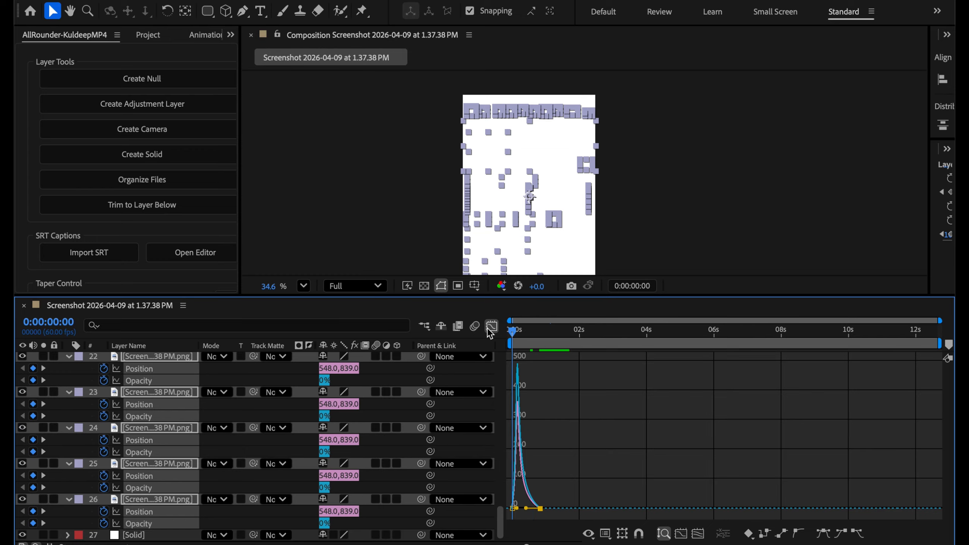
{"action": "key", "text": "space"}
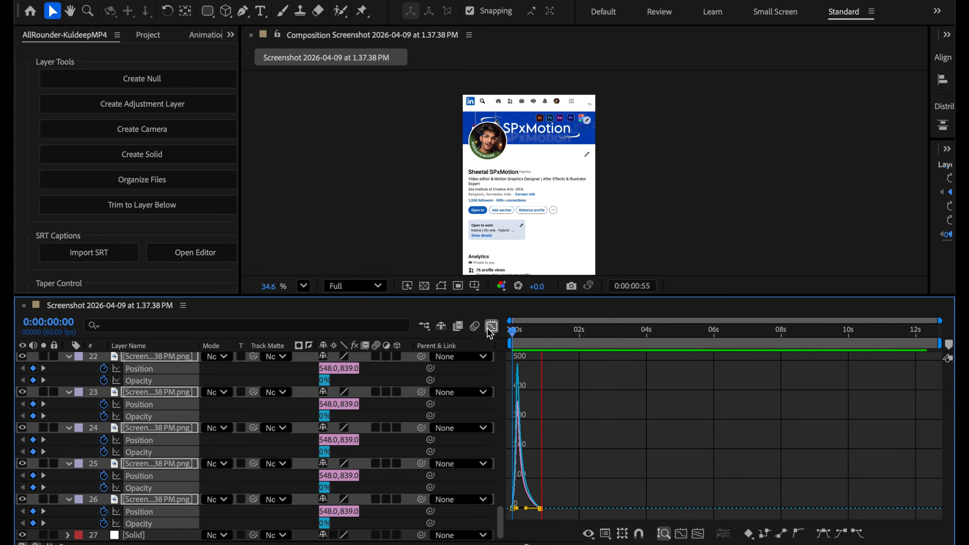
{"action": "key", "text": "space"}
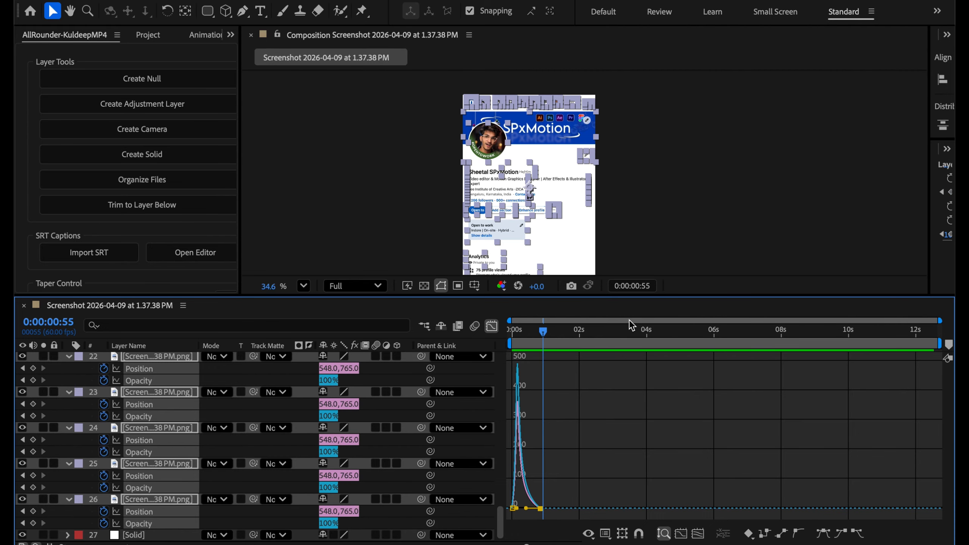
{"action": "left_click", "coordinate": [490, 328]}
{"action": "left_click", "coordinate": [552, 369]}
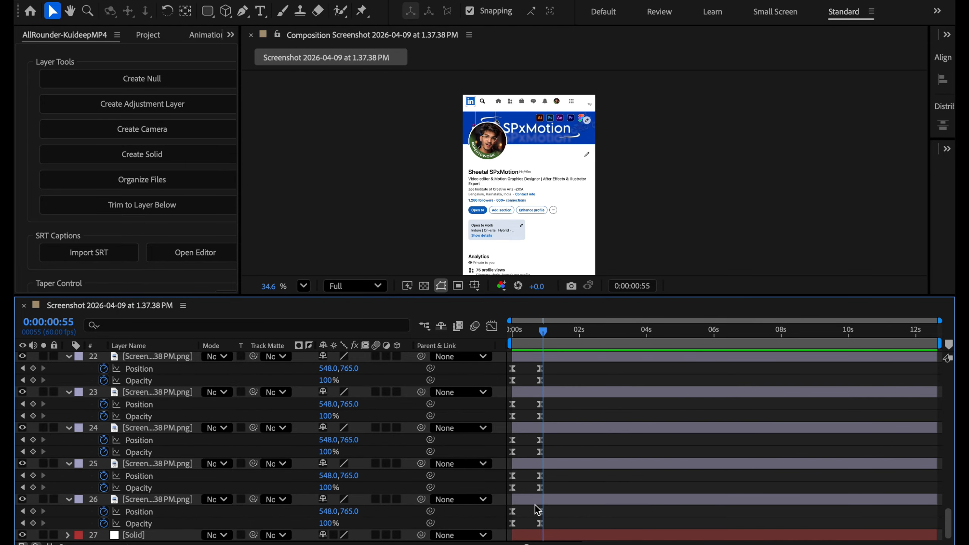
Step: Select all 26 screenshot layers, leaving the solid out
{"action": "scroll", "coordinate": [535, 505], "scroll_direction": "up", "scroll_amount": 2}
{"action": "scroll", "coordinate": [535, 502], "scroll_direction": "up", "scroll_amount": 15}
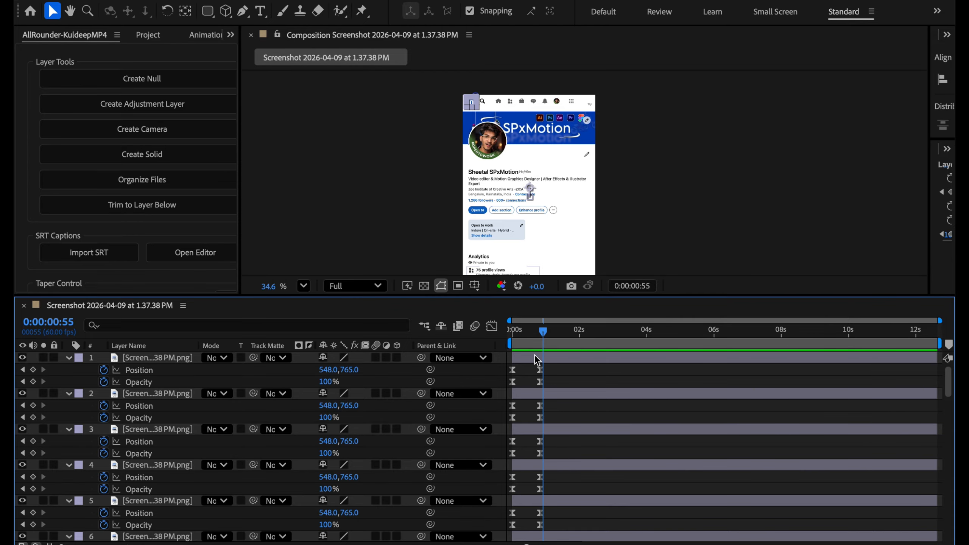
{"action": "key", "text": "ctrl+a"}
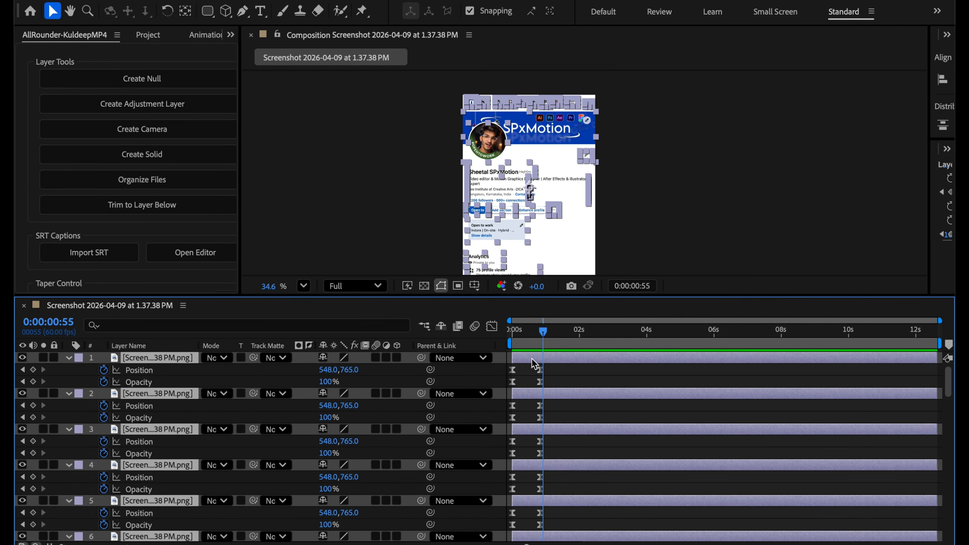
{"action": "left_click_drag", "start_coordinate": [532, 358], "coordinate": [549, 367]}
{"action": "key", "text": "ctrl+z"}
{"action": "left_click", "coordinate": [534, 362]}
{"action": "key", "text": "ctrl+z"}
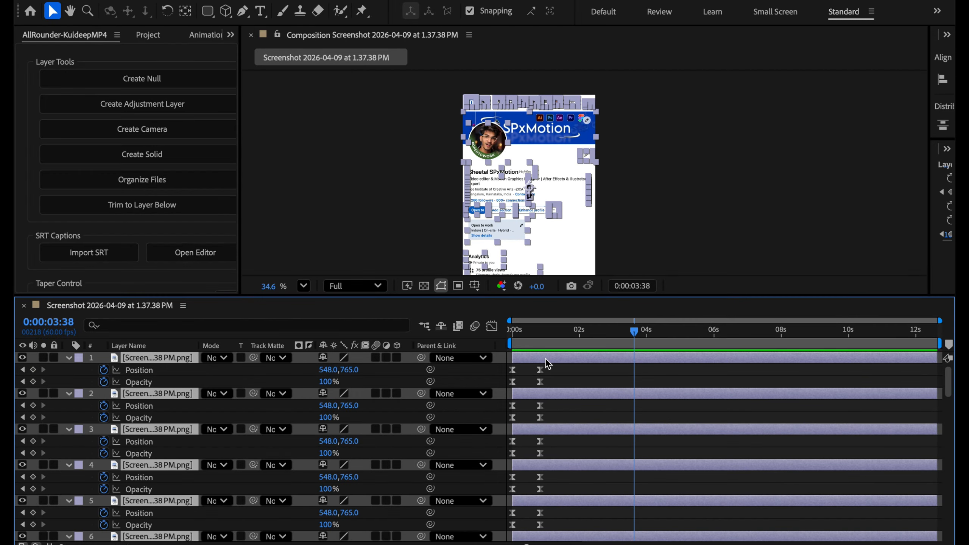
Step: Stagger the selected layers in time, each slightly after the one below, with layer 26 starting at 0 s and layer 1 just over 3 s
{"action": "left_click_drag", "start_coordinate": [545, 358], "coordinate": [433, 376]}
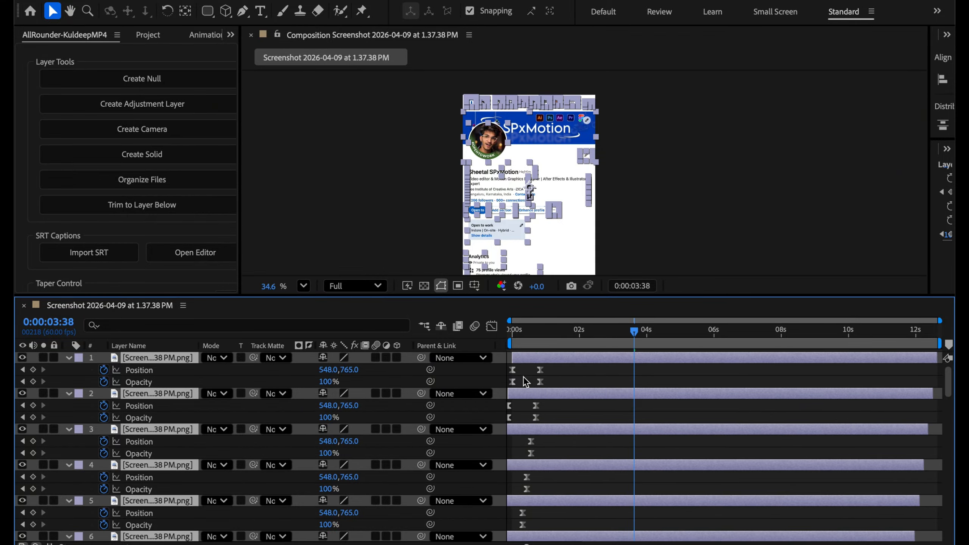
{"action": "left_click_drag", "start_coordinate": [540, 357], "coordinate": [581, 361]}
{"action": "scroll", "coordinate": [595, 471], "scroll_direction": "down", "scroll_amount": 10}
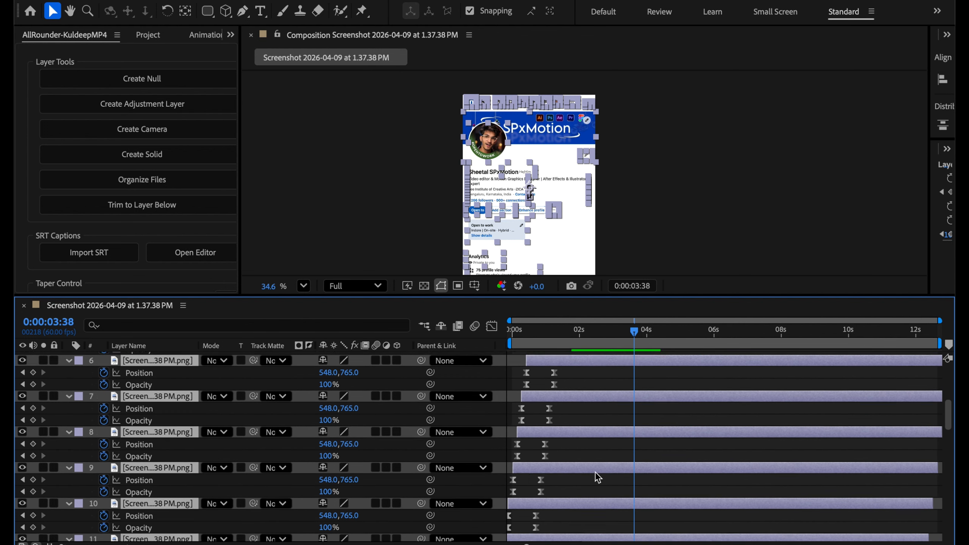
{"action": "scroll", "coordinate": [597, 471], "scroll_direction": "down", "scroll_amount": 10}
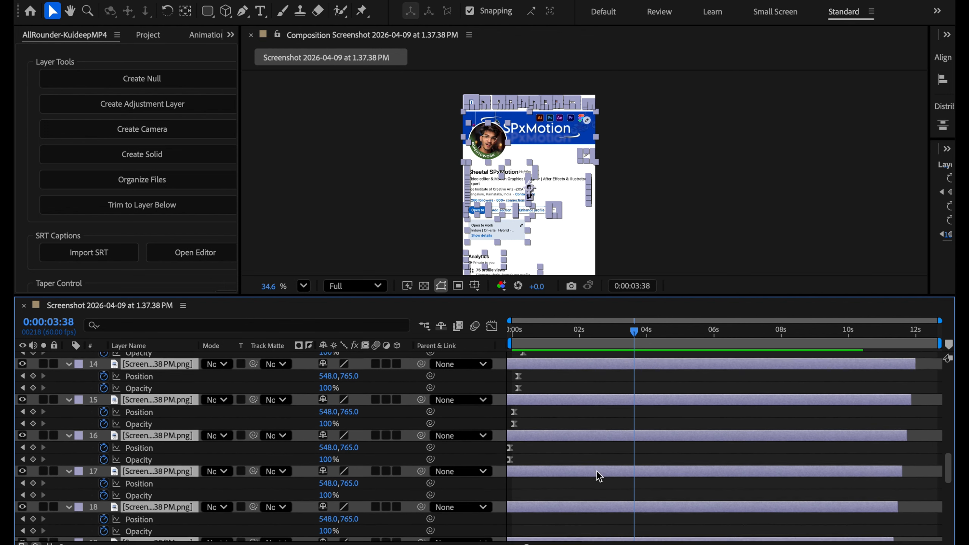
{"action": "scroll", "coordinate": [596, 471], "scroll_direction": "down", "scroll_amount": 1}
{"action": "left_click_drag", "start_coordinate": [565, 498], "coordinate": [633, 497]}
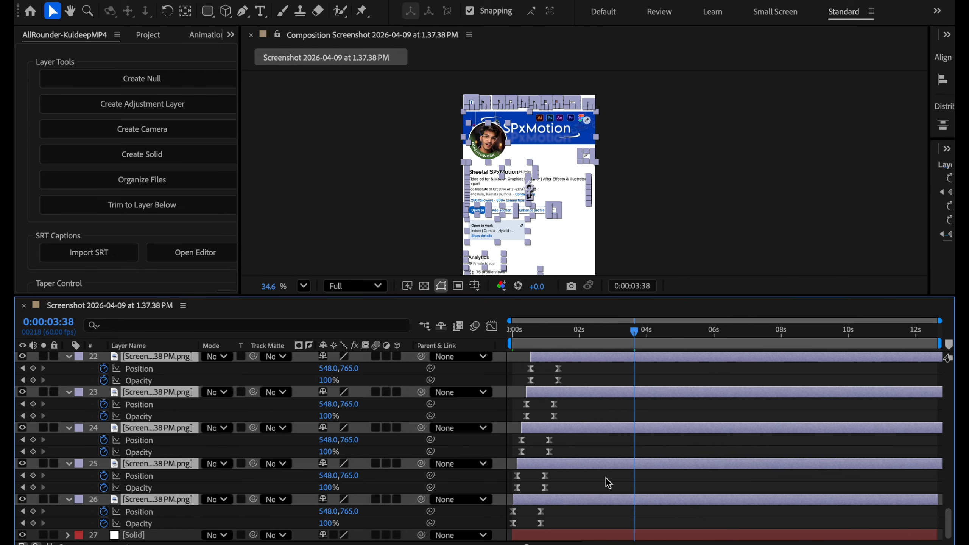
Step: Preview the staggered animation from the start twice and inspect the frame at 0:00:03:13
{"action": "scroll", "coordinate": [607, 479], "scroll_direction": "up", "scroll_amount": 20}
{"action": "left_click_drag", "start_coordinate": [616, 334], "coordinate": [446, 338]}
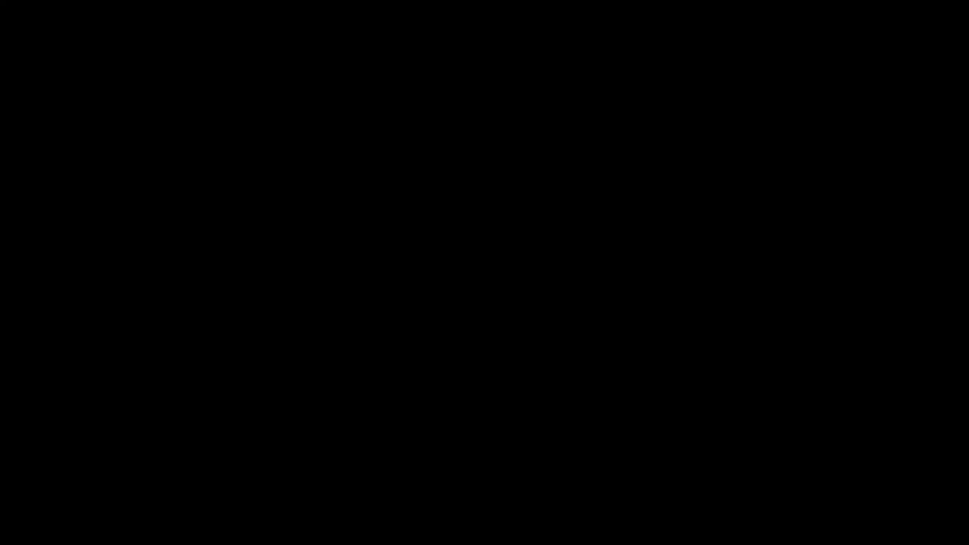
{"action": "key", "text": "space"}
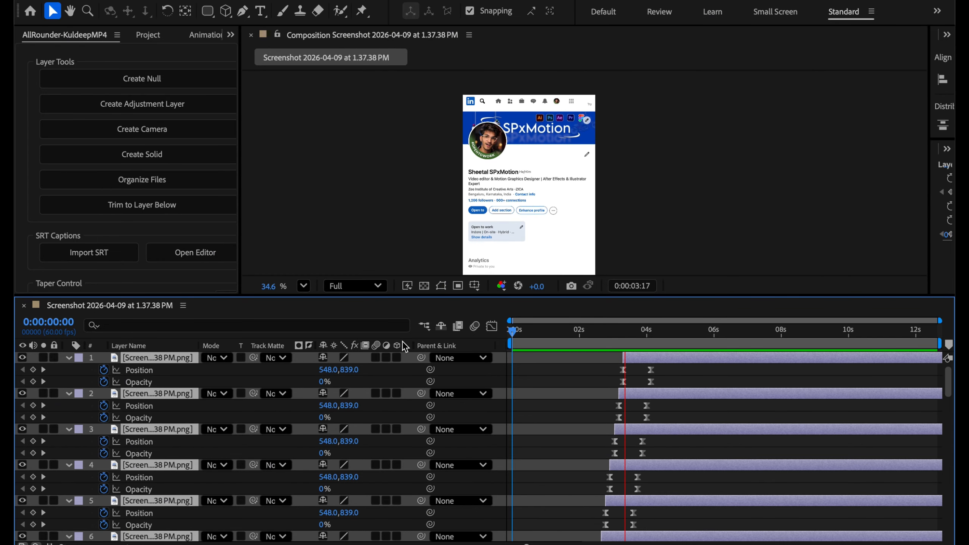
{"action": "key", "text": "space"}
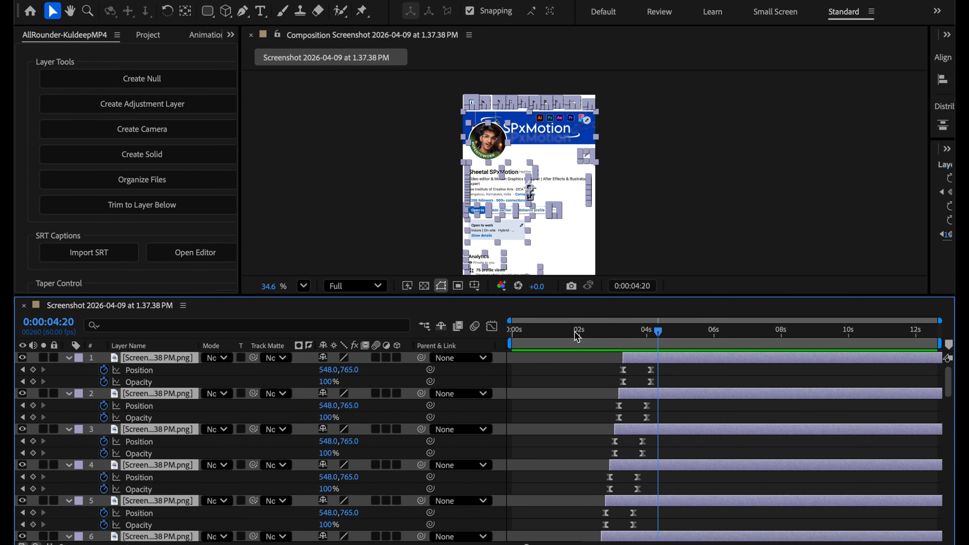
{"action": "left_click_drag", "start_coordinate": [577, 336], "coordinate": [391, 327]}
{"action": "key", "text": "space"}
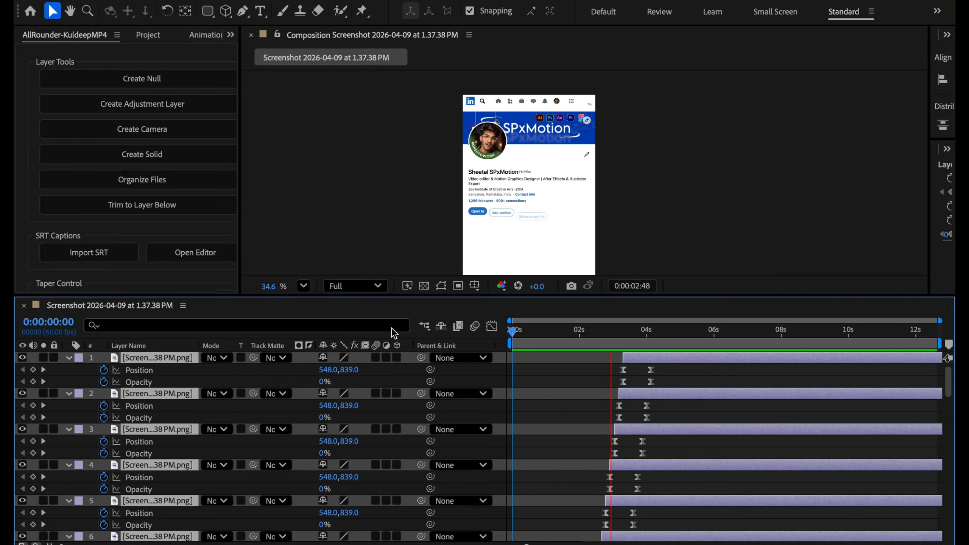
{"action": "key", "text": "space"}
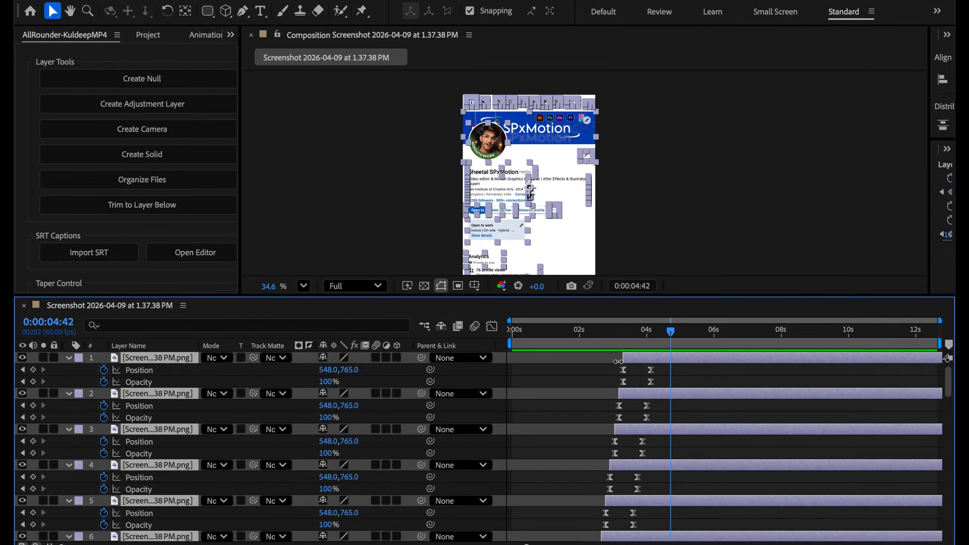
{"action": "left_click_drag", "start_coordinate": [619, 334], "coordinate": [612, 387]}
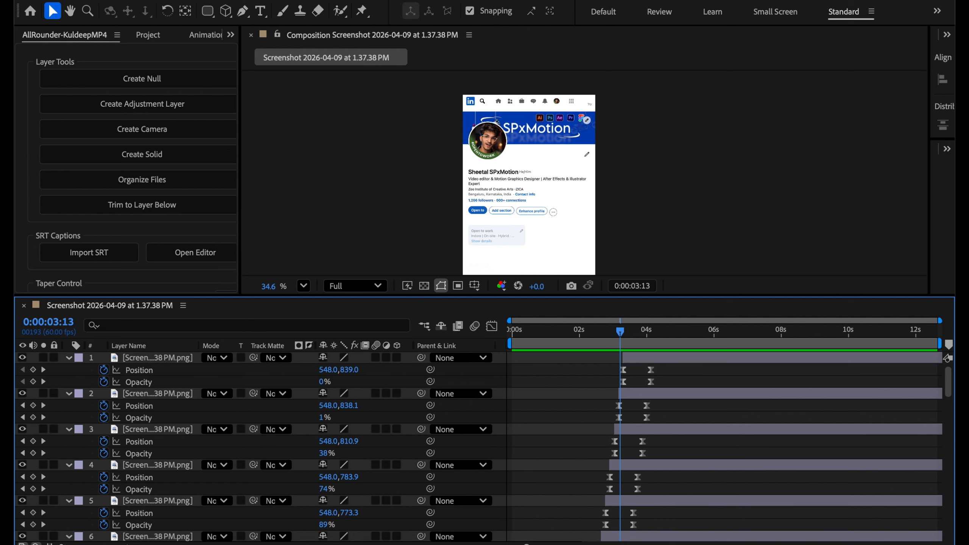
Step: Collapse layer 26's properties, go to 0:00:04:06 and reveal the keyframed properties of all layers
{"action": "mouse_move", "coordinate": [101, 533]}
{"action": "left_click", "coordinate": [141, 526]}
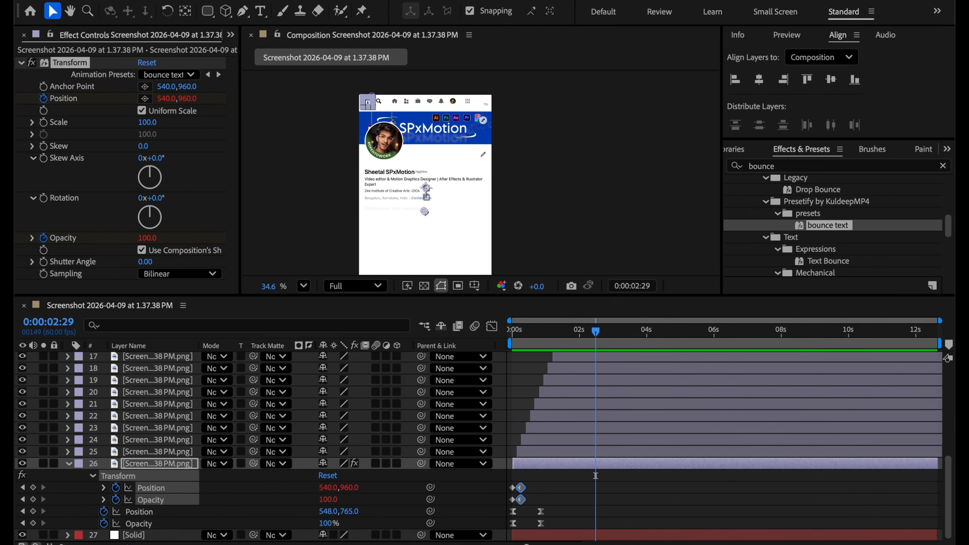
{"action": "left_click", "coordinate": [67, 466]}
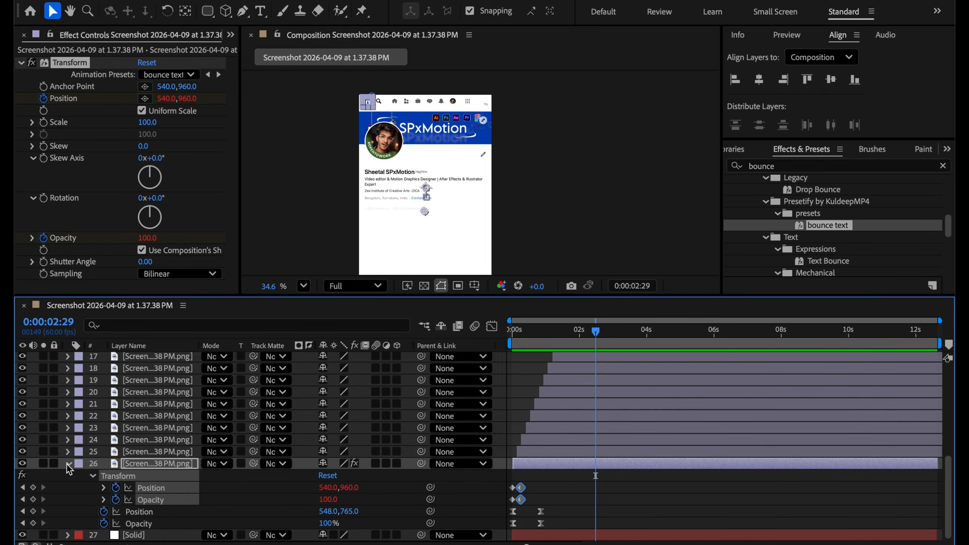
{"action": "left_click", "coordinate": [67, 463]}
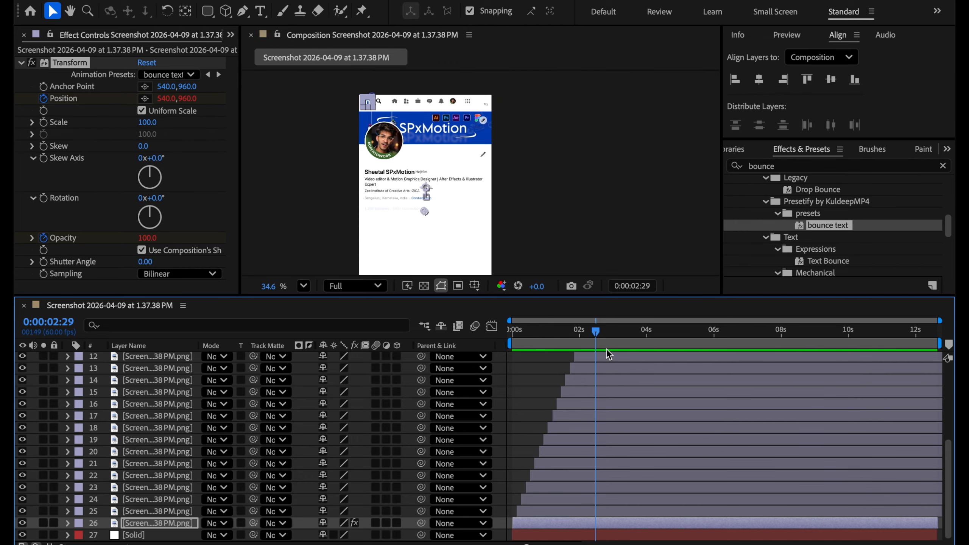
{"action": "scroll", "coordinate": [597, 365], "scroll_direction": "up", "scroll_amount": 5}
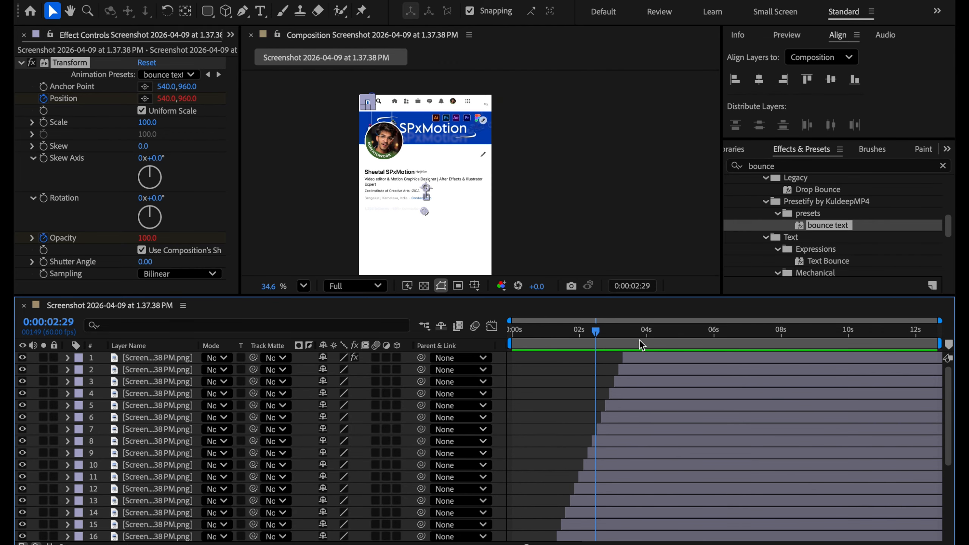
{"action": "left_click_drag", "start_coordinate": [640, 341], "coordinate": [651, 340]}
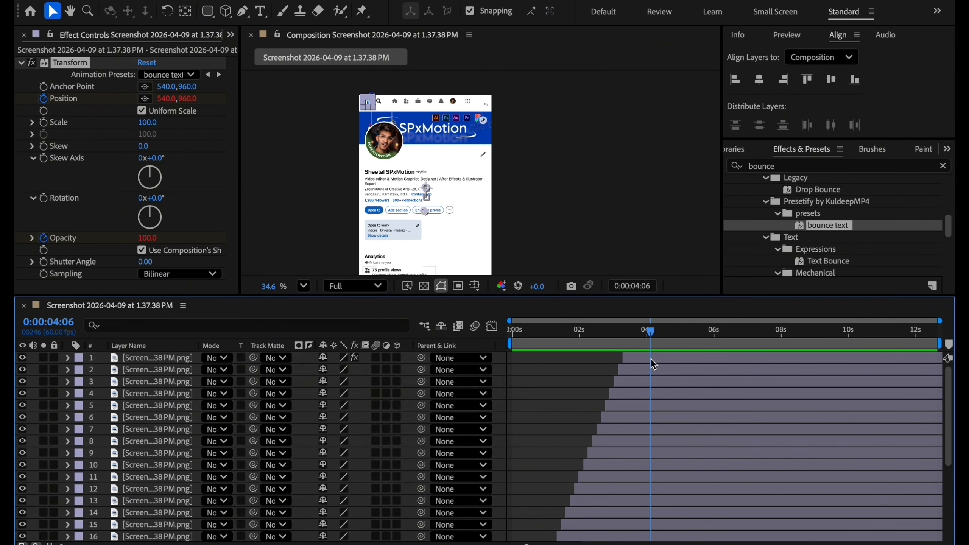
{"action": "key", "text": "ctrl+a"}
{"action": "key", "text": "u"}
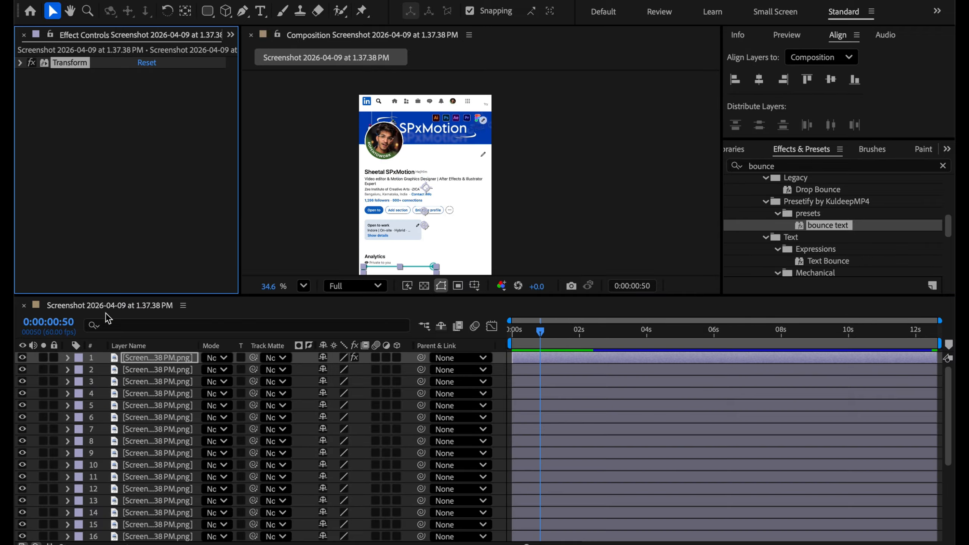
Step: Paste layer 1's keyframed Transform effect onto layers 2 to 26 at 0:00:00:00 and preview the animation
{"action": "scroll", "coordinate": [153, 433], "scroll_direction": "down", "scroll_amount": 5}
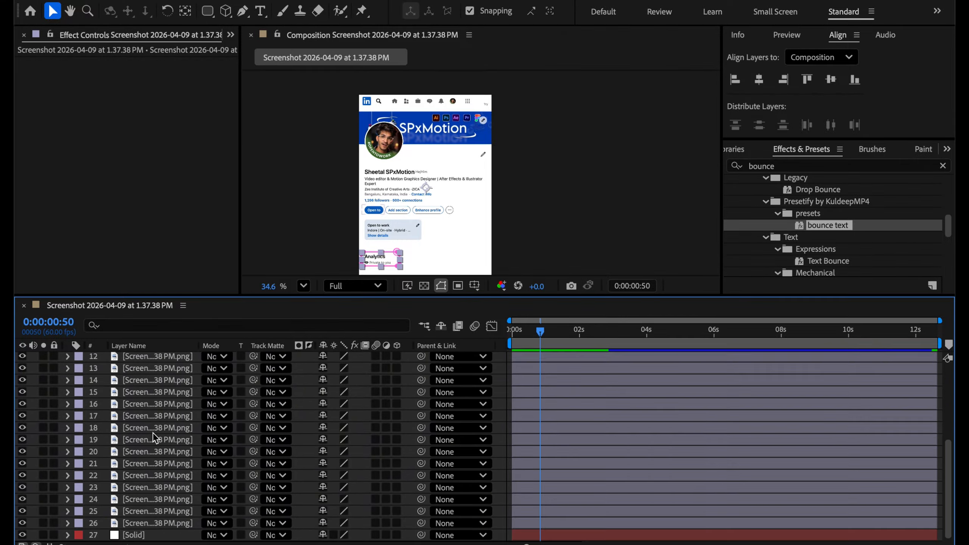
{"action": "left_click", "coordinate": [142, 524], "text": "shift"}
{"action": "left_click_drag", "start_coordinate": [542, 332], "coordinate": [510, 330]}
{"action": "key", "text": "super+v"}
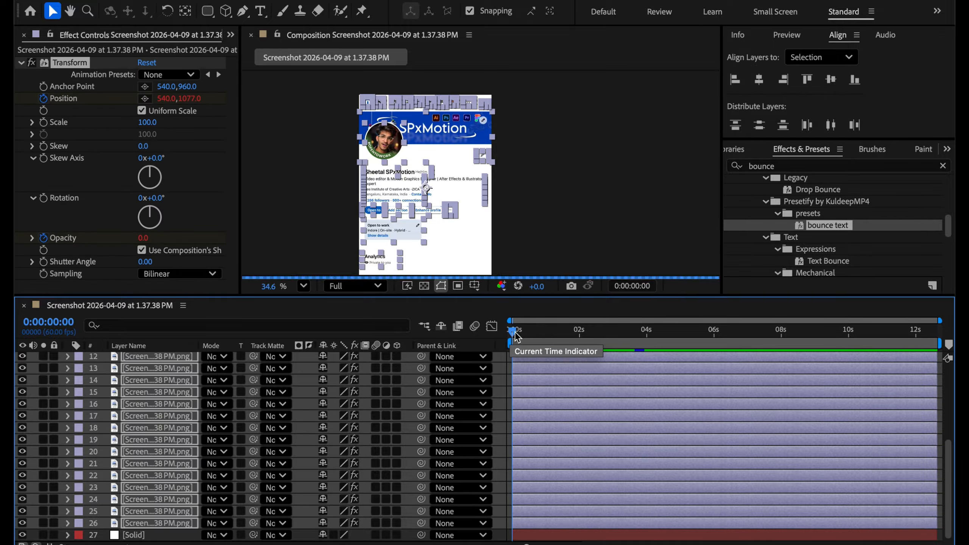
{"action": "scroll", "coordinate": [550, 390], "scroll_direction": "up", "scroll_amount": 5}
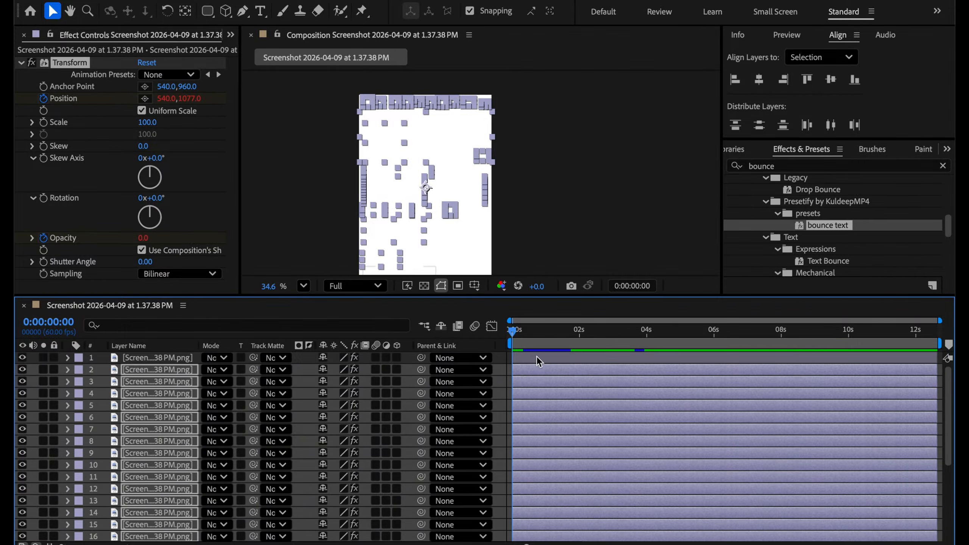
{"action": "key", "text": "space"}
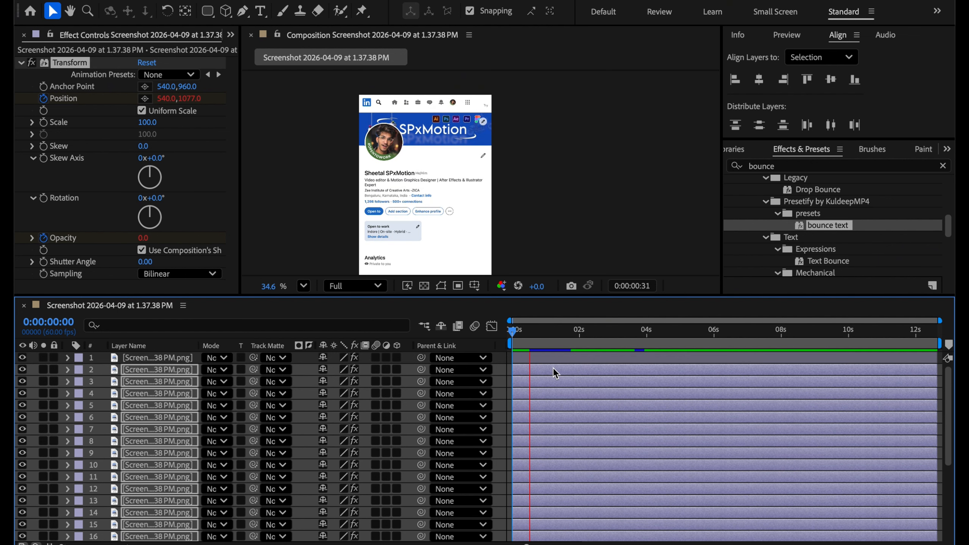
{"action": "key", "text": "space"}
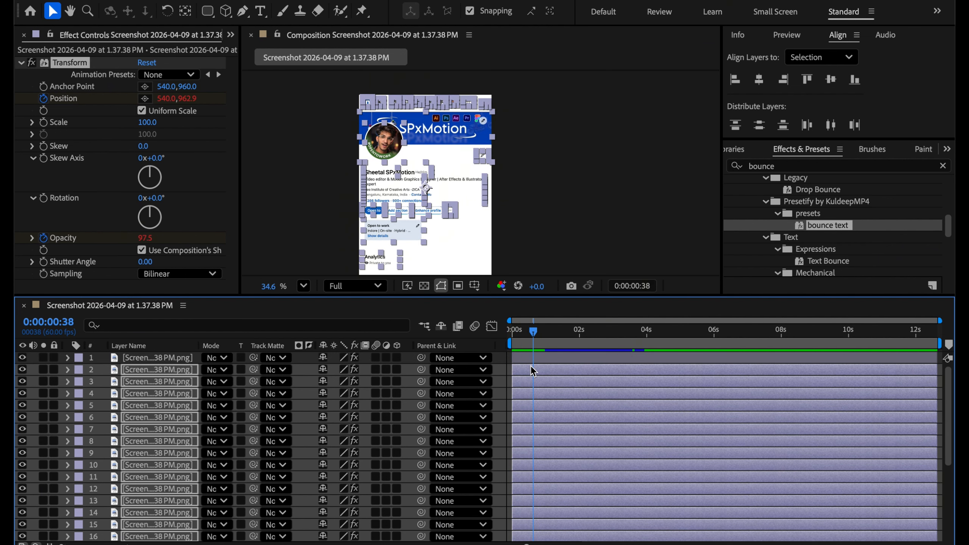
Step: Shift the staggered layers 2 to 26 to start between about 0.5 and 1 s, and reveal their keyframed properties
{"action": "scroll", "coordinate": [531, 364], "scroll_direction": "up", "scroll_amount": 3}
{"action": "scroll", "coordinate": [531, 364], "scroll_direction": "down", "scroll_amount": 4}
{"action": "left_click_drag", "start_coordinate": [538, 375], "coordinate": [568, 379]}
{"action": "key", "text": "u"}
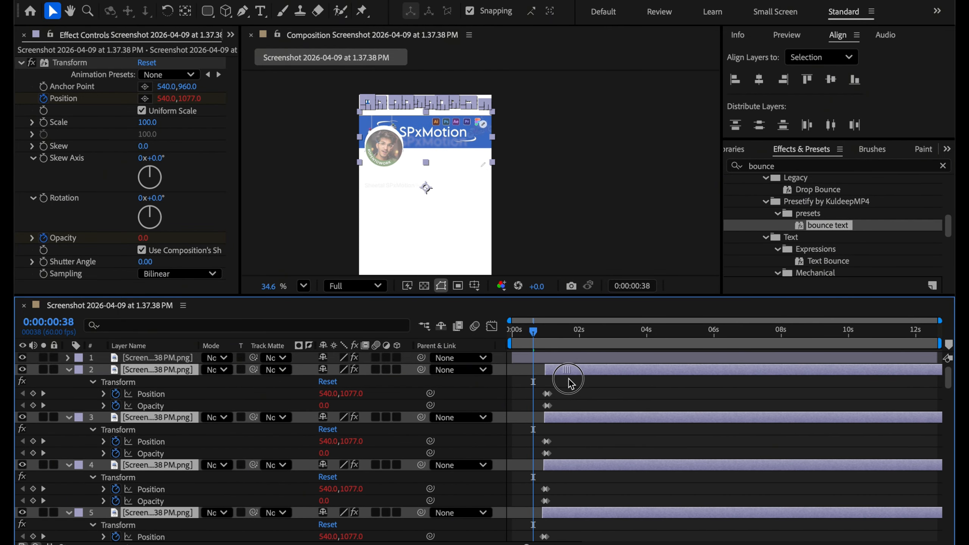
{"action": "scroll", "coordinate": [572, 443], "scroll_direction": "down", "scroll_amount": 15}
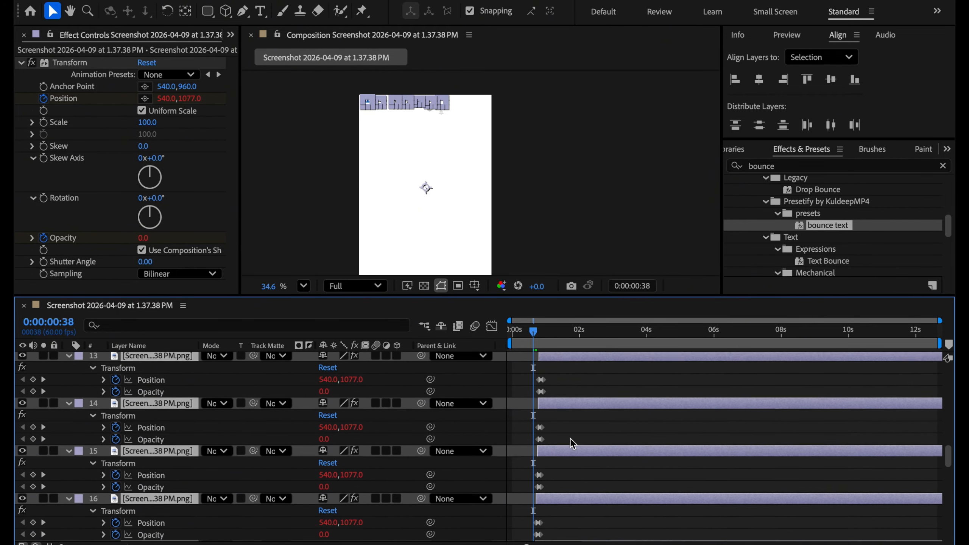
{"action": "scroll", "coordinate": [570, 438], "scroll_direction": "down", "scroll_amount": 10}
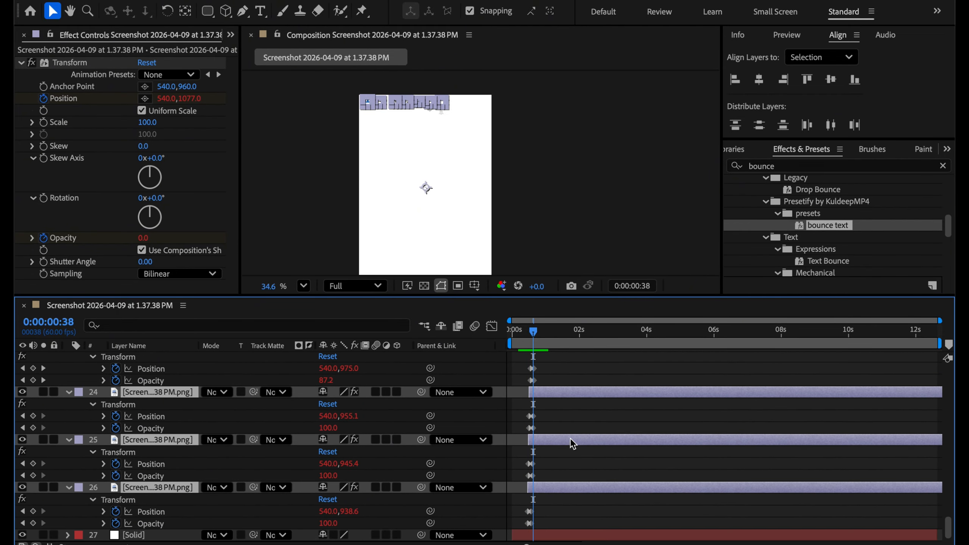
Step: Move layers 2 to 26 earlier so layer 26 starts at about 0.2 s, and start layer 1 at about 0.8 s
{"action": "left_click_drag", "start_coordinate": [548, 488], "coordinate": [540, 492]}
{"action": "scroll", "coordinate": [541, 491], "scroll_direction": "up", "scroll_amount": 10}
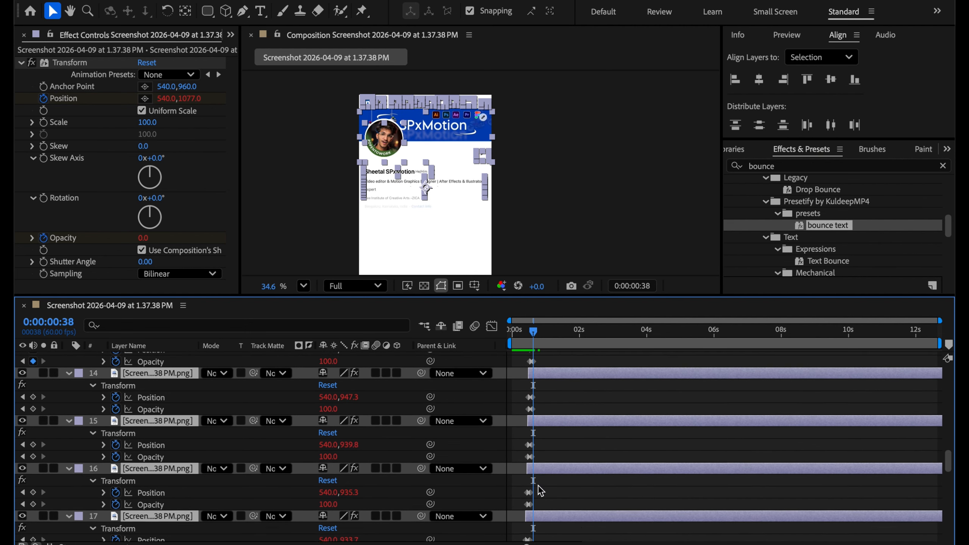
{"action": "scroll", "coordinate": [538, 490], "scroll_direction": "up", "scroll_amount": 12}
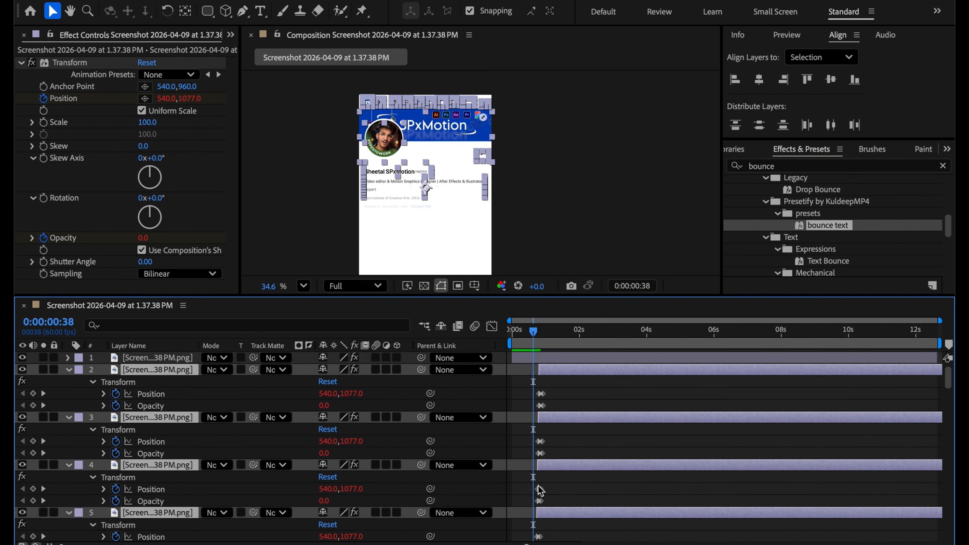
{"action": "left_click_drag", "start_coordinate": [527, 359], "coordinate": [483, 331]}
Step: Fit the composition in the viewer, collapse the revealed properties of all screenshot layers and clear the selection
{"action": "left_click", "coordinate": [304, 286]}
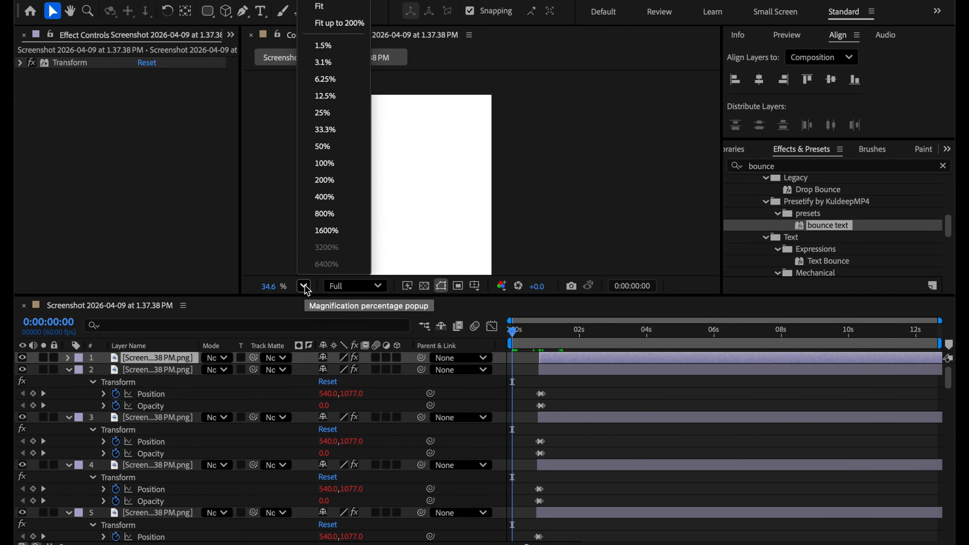
{"action": "left_click", "coordinate": [319, 6]}
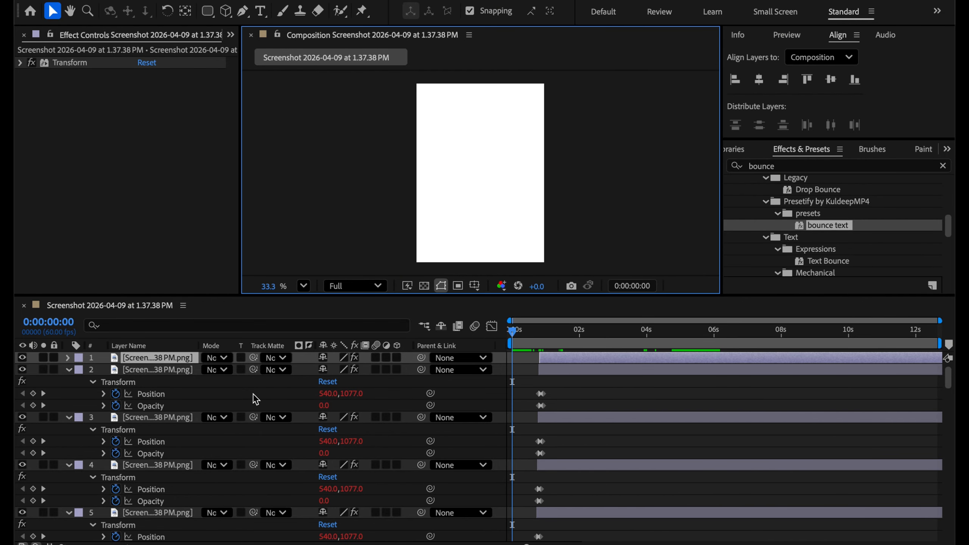
{"action": "left_click", "coordinate": [69, 369]}
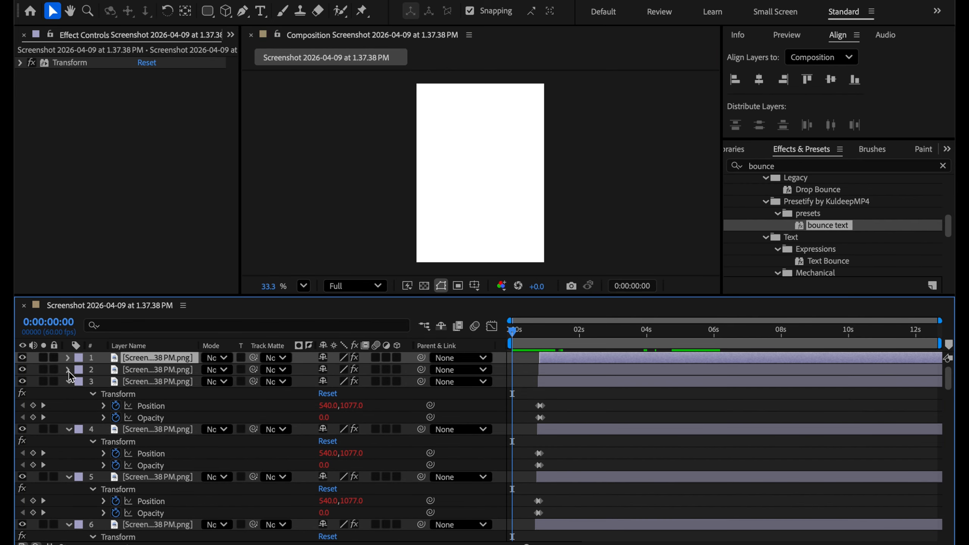
{"action": "left_click", "coordinate": [69, 381]}
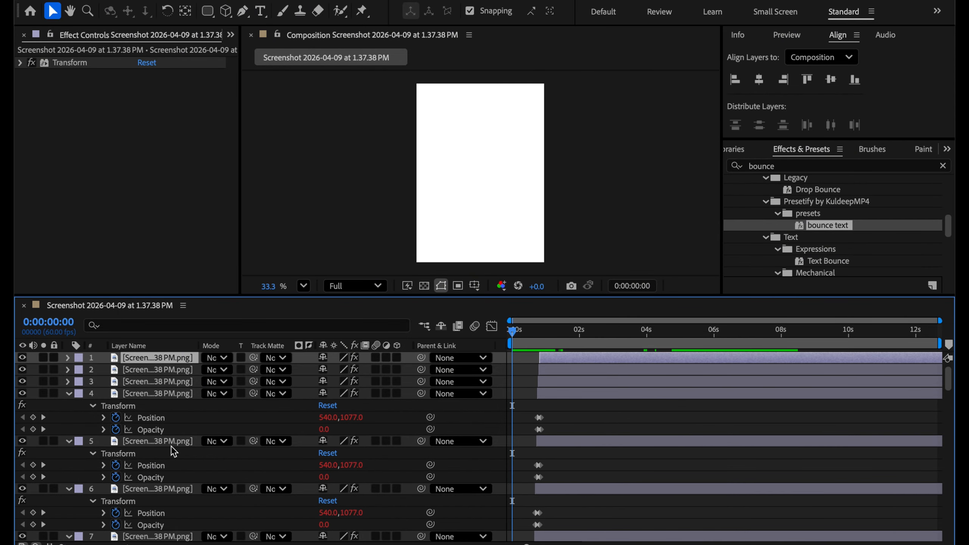
{"action": "scroll", "coordinate": [173, 450], "scroll_direction": "down", "scroll_amount": 15}
{"action": "scroll", "coordinate": [174, 451], "scroll_direction": "down", "scroll_amount": 5}
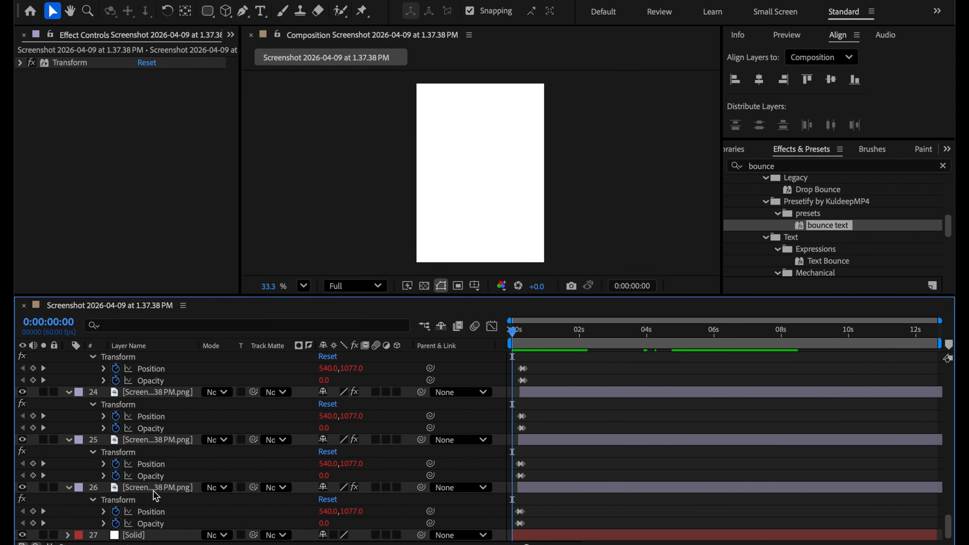
{"action": "left_click", "coordinate": [152, 491], "text": "shift"}
{"action": "scroll", "coordinate": [153, 490], "scroll_direction": "up", "scroll_amount": 20}
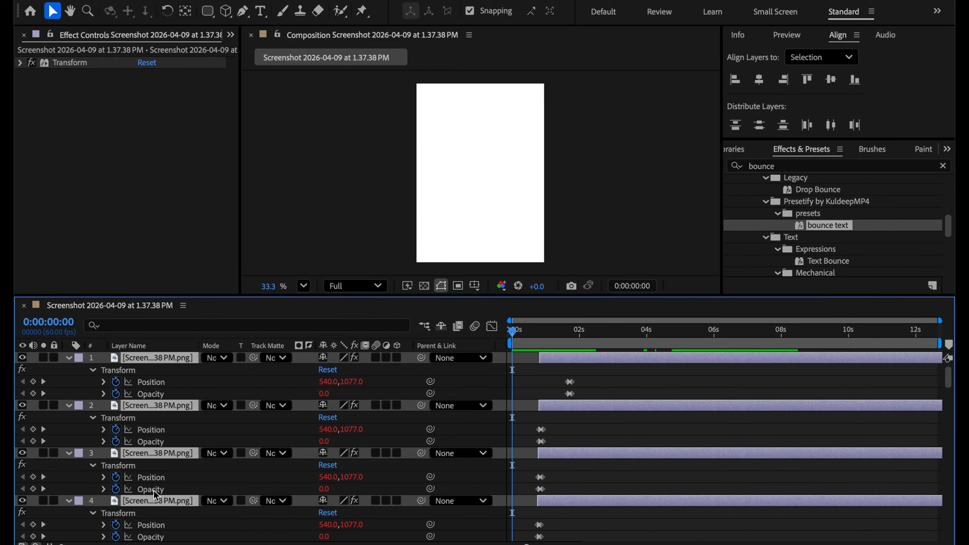
{"action": "key", "text": "u"}
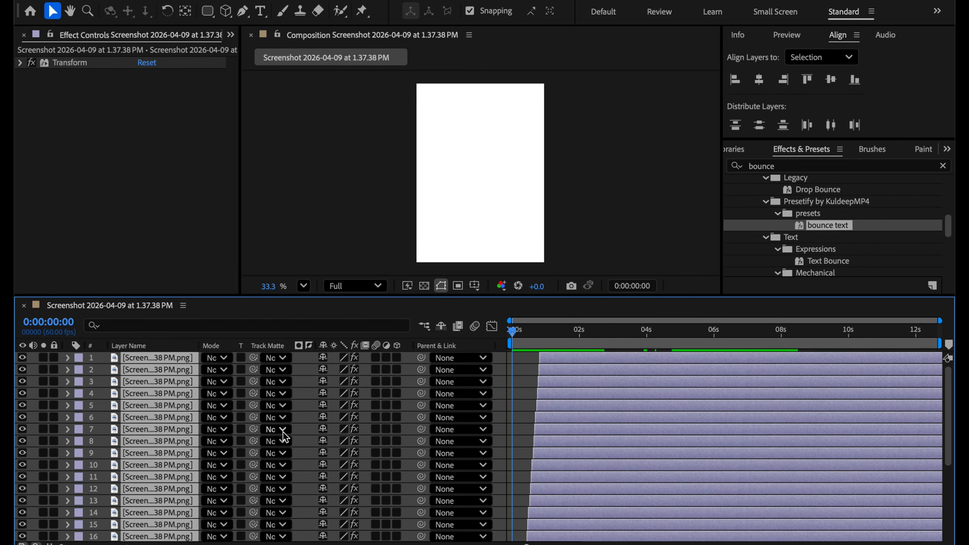
{"action": "left_click", "coordinate": [526, 407]}
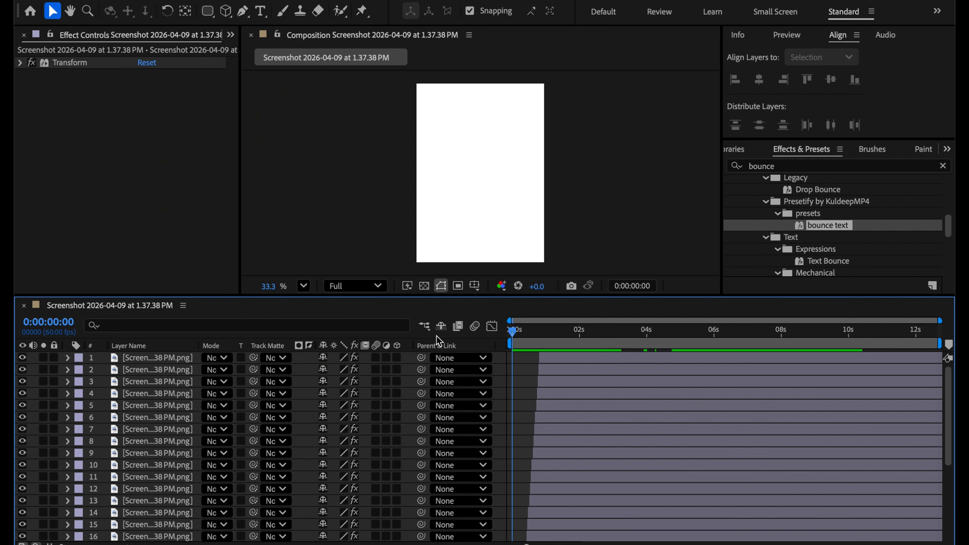
Step: Preview the staggered animation from the start three times and fit the composition view up to 200%
{"action": "key", "text": "space"}
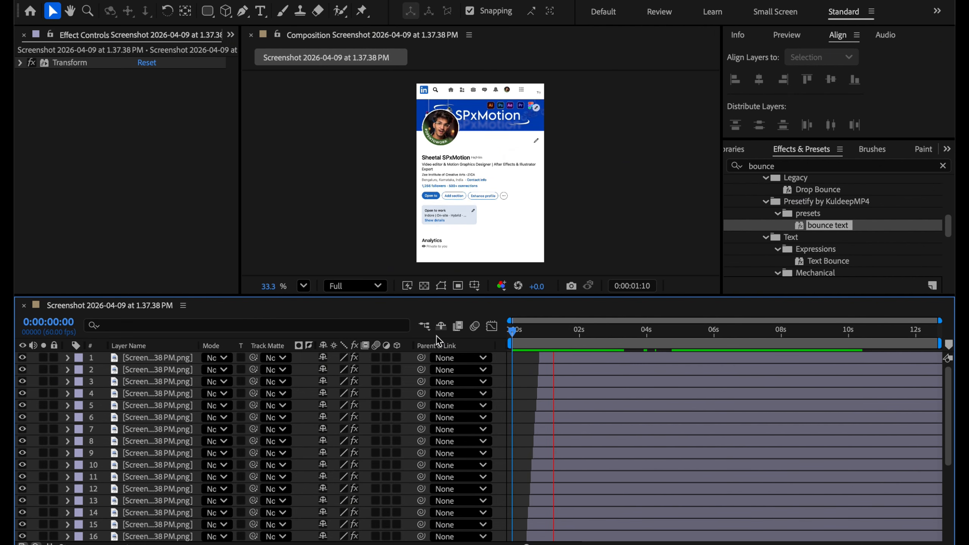
{"action": "key", "text": "space"}
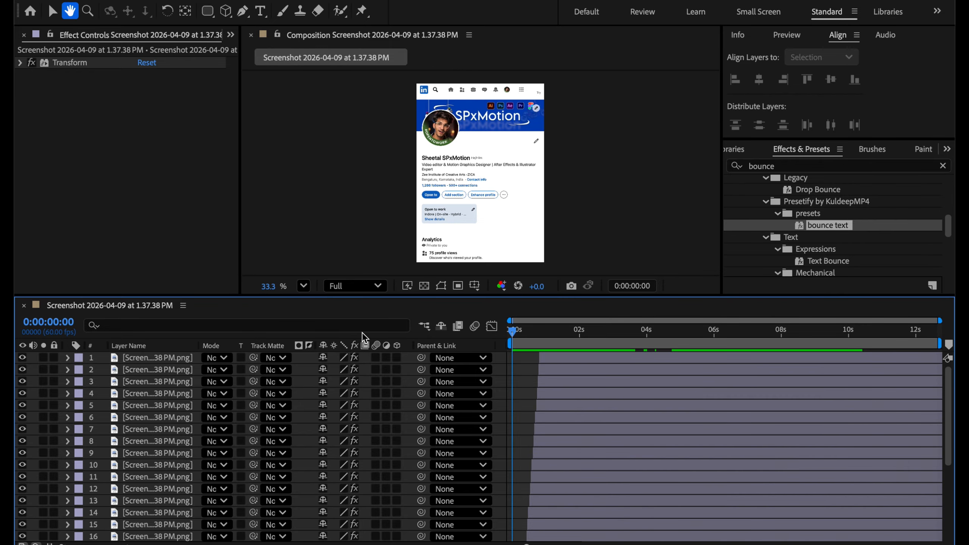
{"action": "key", "text": "space"}
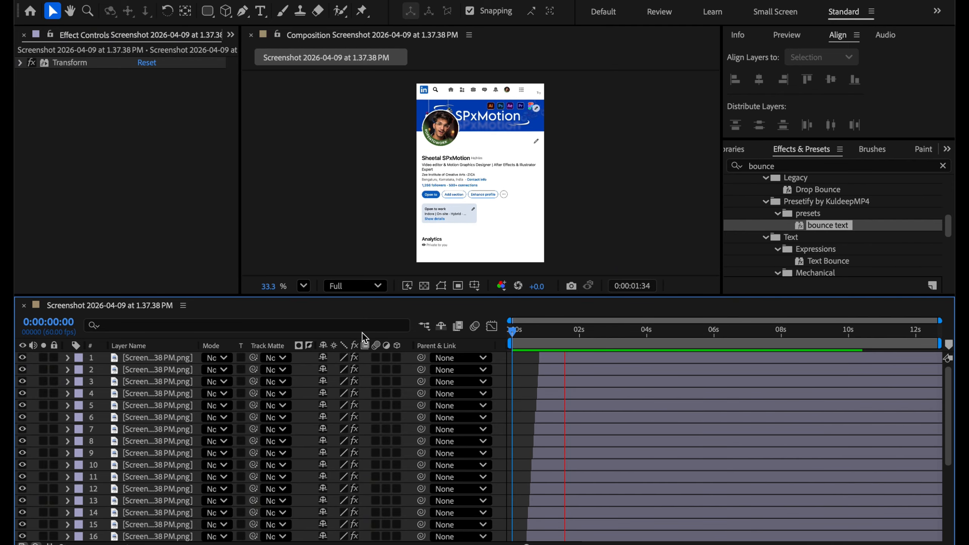
{"action": "key", "text": "space"}
{"action": "key", "text": "space"}
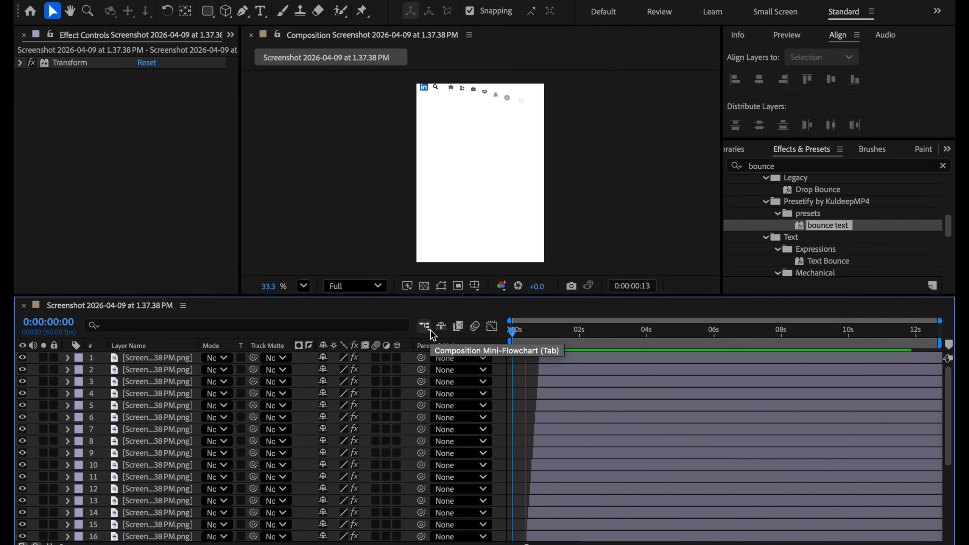
{"action": "key", "text": "space"}
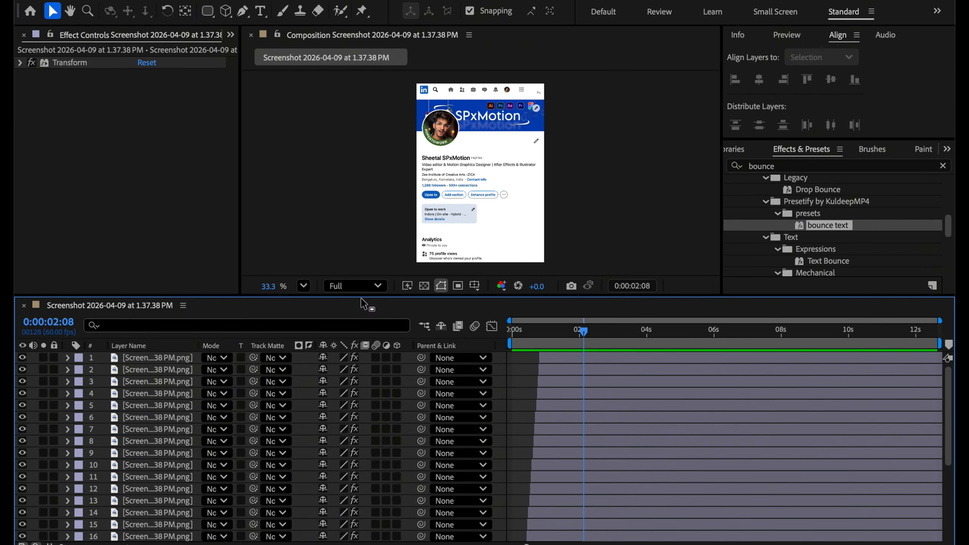
{"action": "left_click", "coordinate": [303, 286]}
{"action": "left_click", "coordinate": [357, 21]}
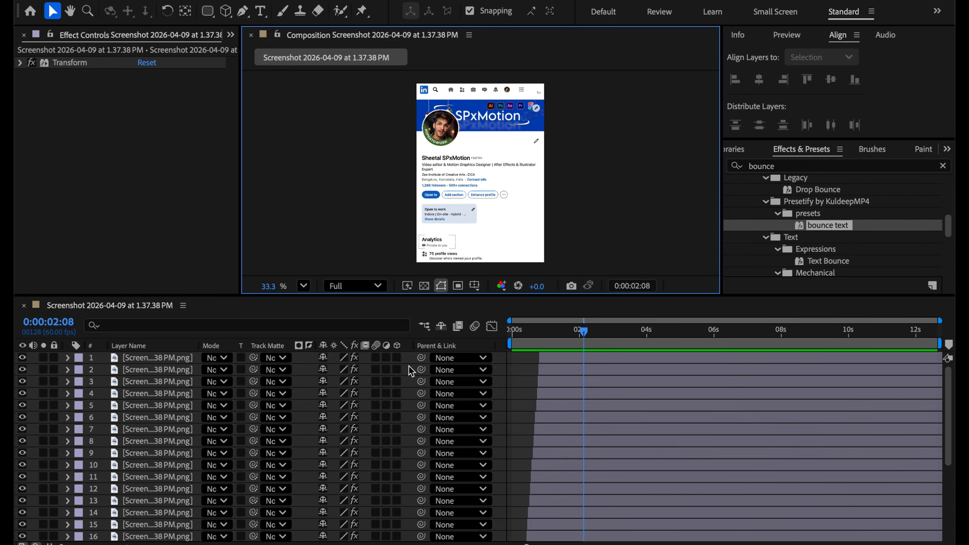
Step: Enable motion blur on layers 1 to 26 and inspect the frame at 0:00:00:58
{"action": "left_click", "coordinate": [132, 357]}
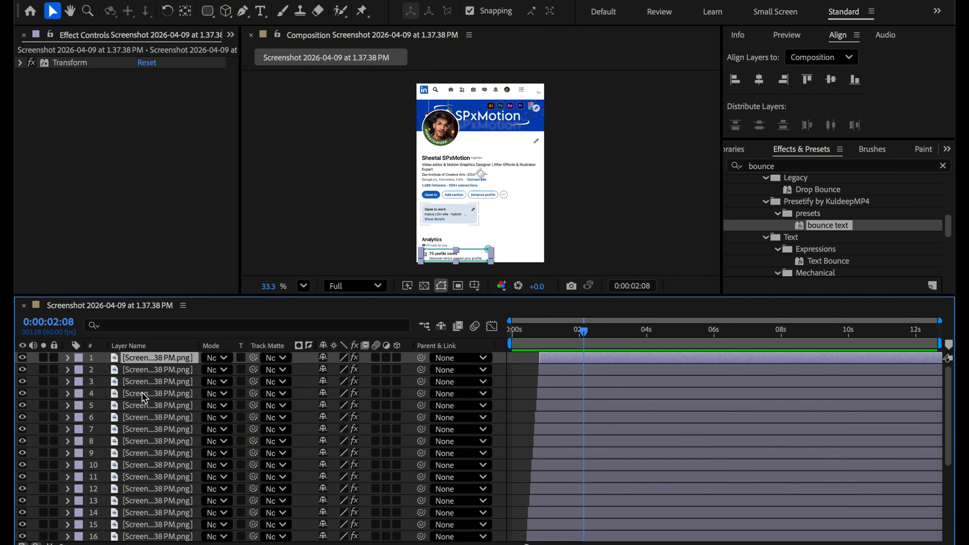
{"action": "scroll", "coordinate": [142, 393], "scroll_direction": "down", "scroll_amount": 3}
{"action": "scroll", "coordinate": [142, 393], "scroll_direction": "down", "scroll_amount": 2}
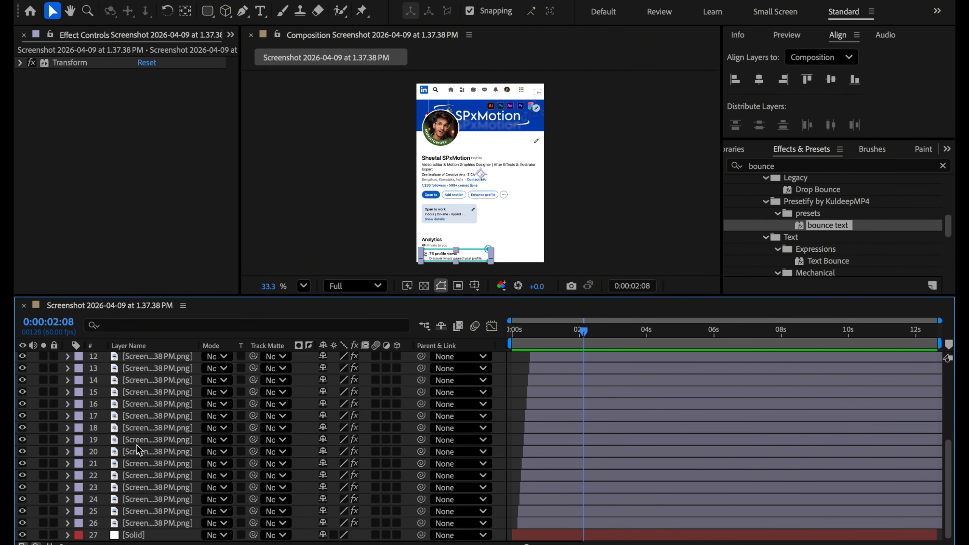
{"action": "left_click", "coordinate": [136, 524], "text": "shift"}
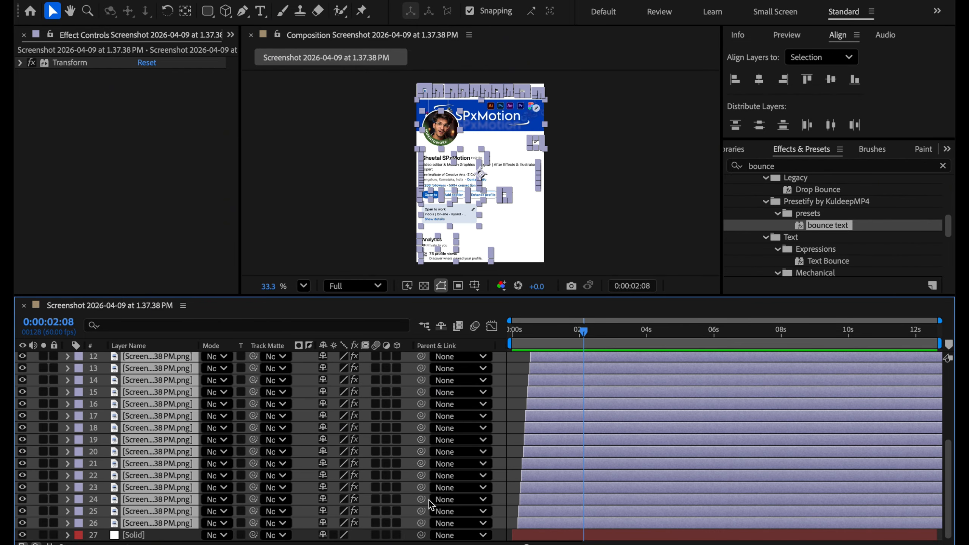
{"action": "left_click", "coordinate": [379, 358]}
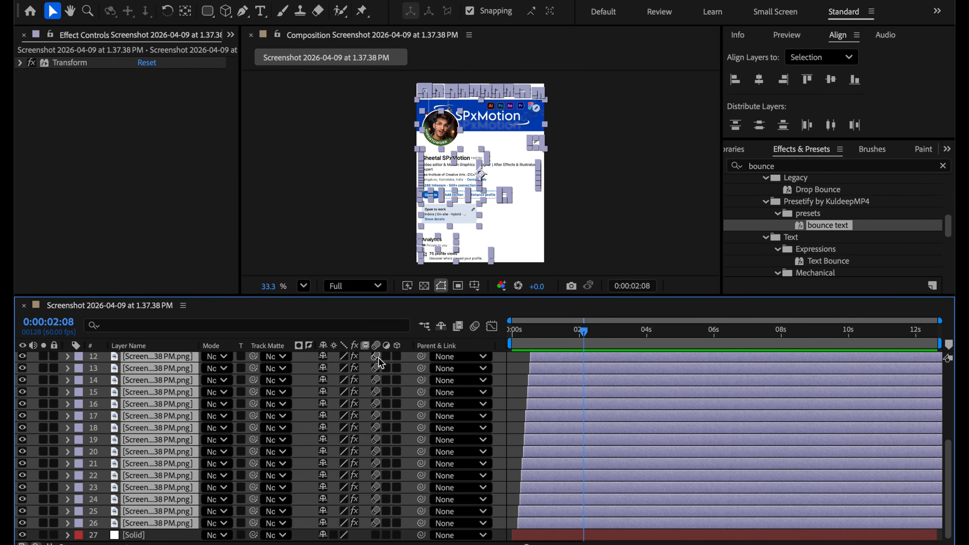
{"action": "scroll", "coordinate": [425, 380], "scroll_direction": "up", "scroll_amount": 5}
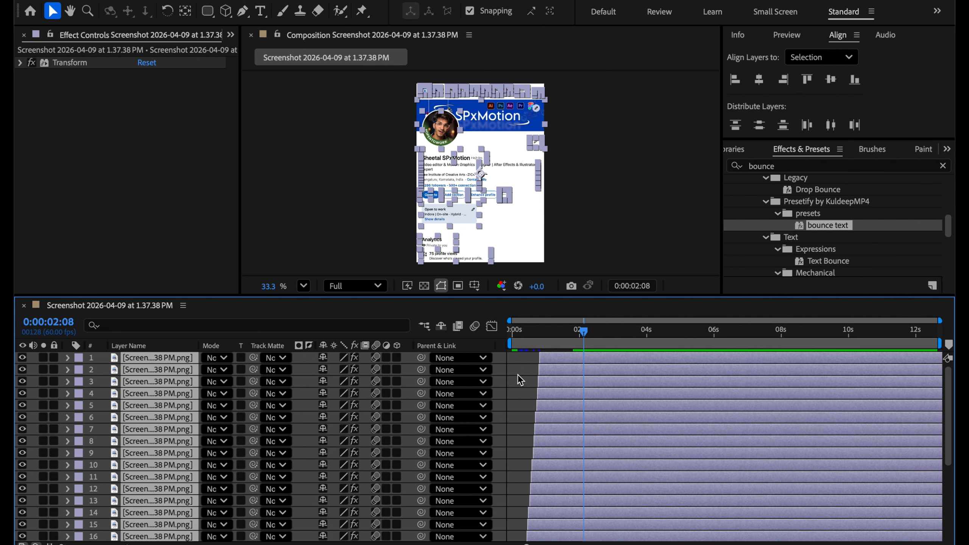
{"action": "left_click", "coordinate": [549, 332]}
{"action": "left_click_drag", "start_coordinate": [548, 337], "coordinate": [545, 336]}
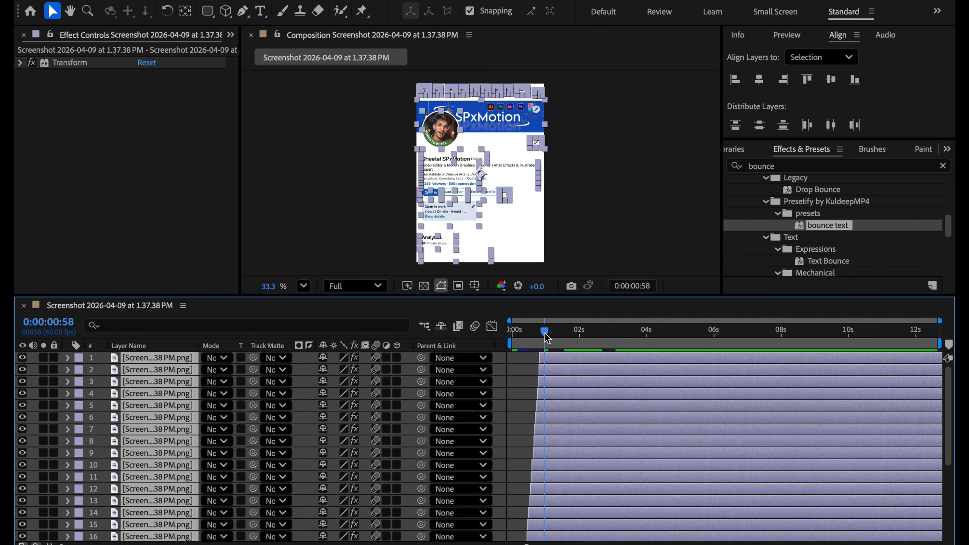
{"action": "left_click", "coordinate": [520, 381]}
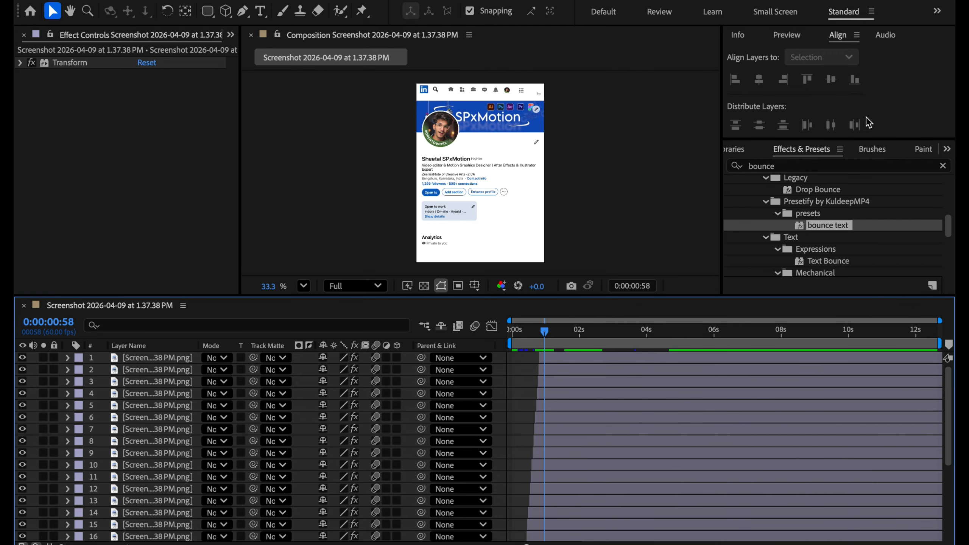
Step: Search the effects and presets for "deep" and apply the deep glow user preset to layer 1
{"action": "double_click", "coordinate": [760, 166]}
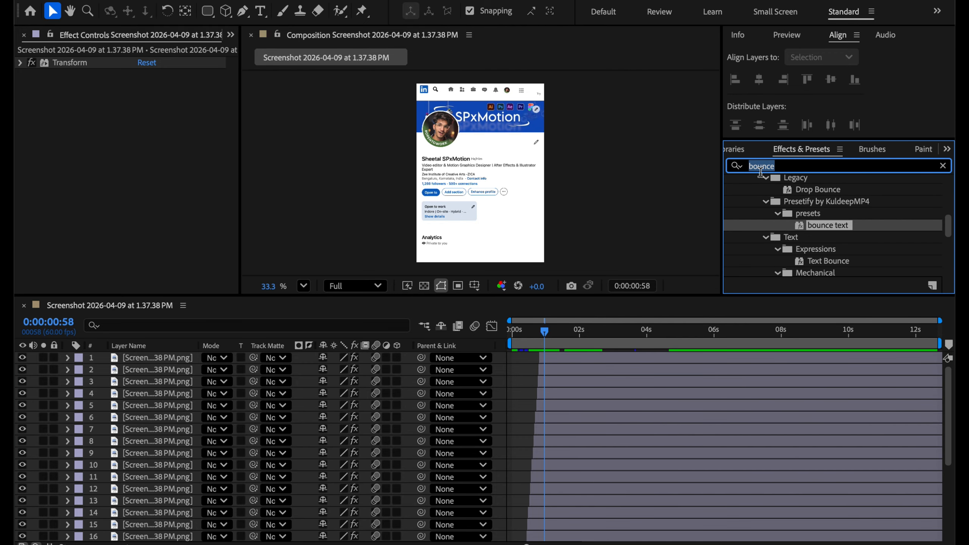
{"action": "type", "text": "d"}
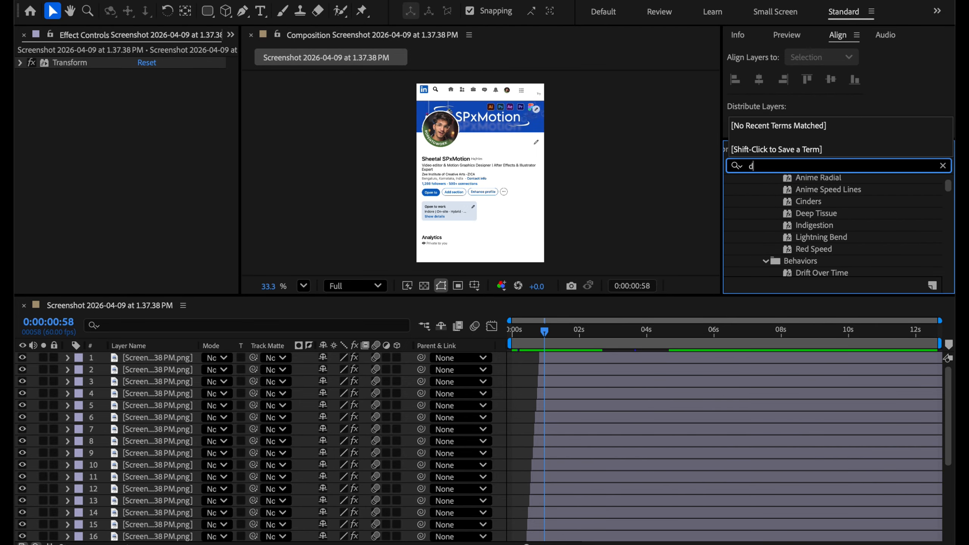
{"action": "type", "text": "eep"}
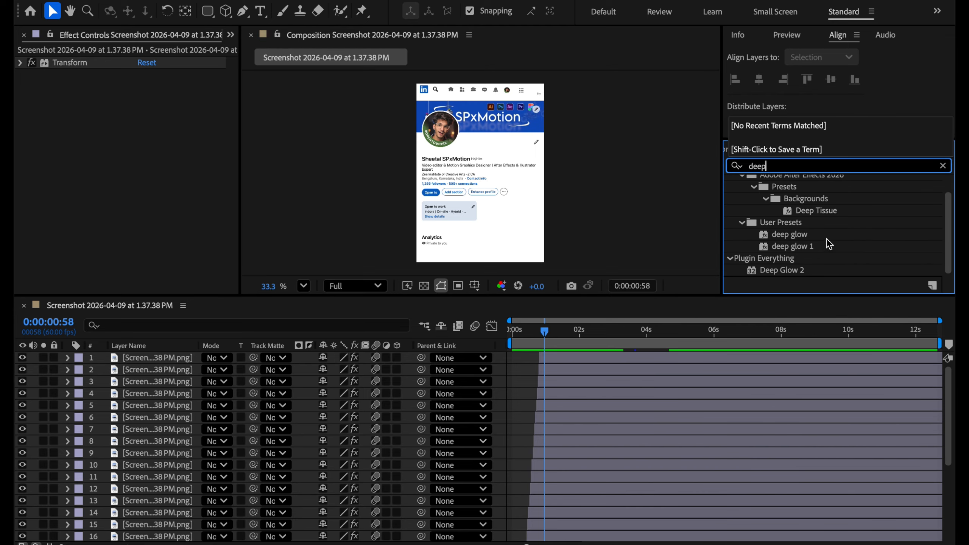
{"action": "left_click", "coordinate": [799, 235]}
{"action": "left_click_drag", "start_coordinate": [799, 235], "coordinate": [597, 360]}
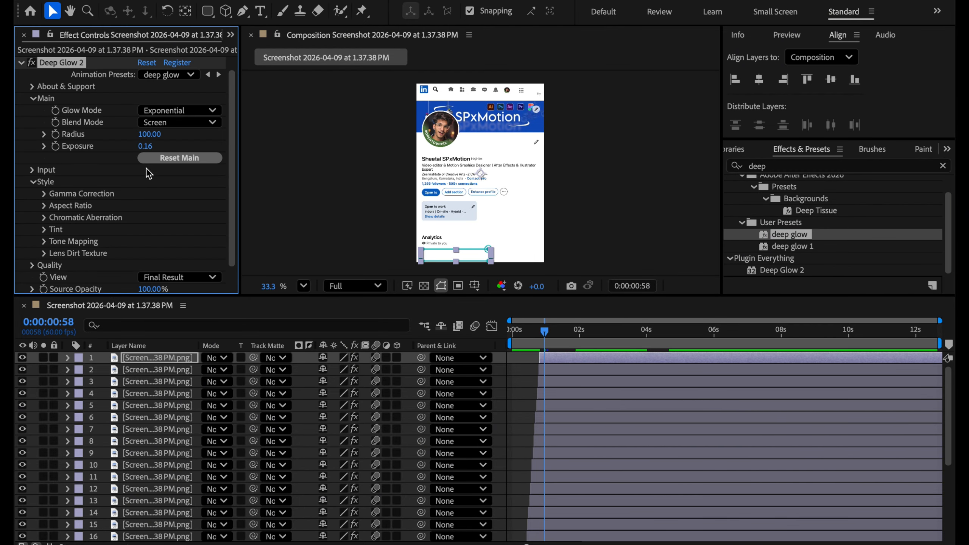
Step: Set layer 1's Deep Glow 2 exposure to 0.00 and its radius to 54
{"action": "left_click_drag", "start_coordinate": [146, 150], "coordinate": [61, 178]}
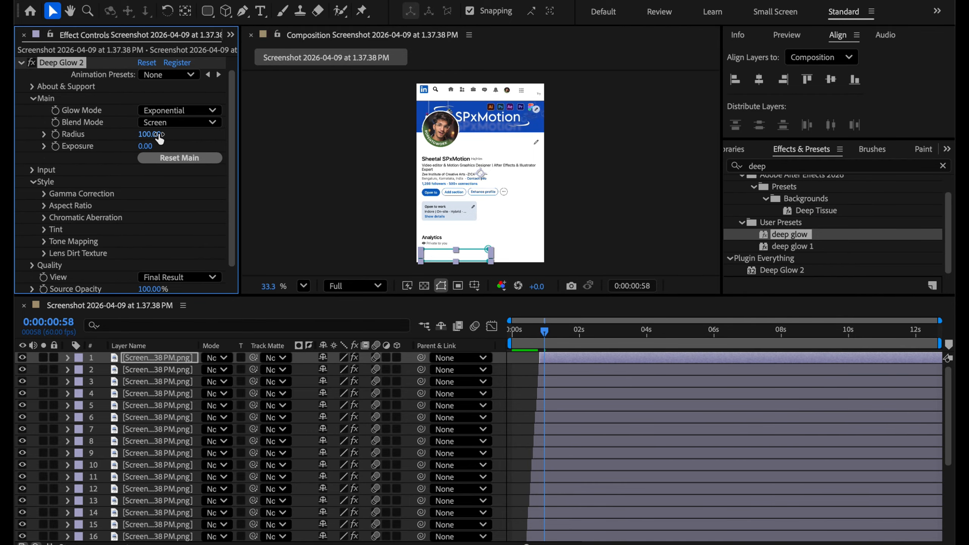
{"action": "left_click_drag", "start_coordinate": [151, 137], "coordinate": [121, 141]}
{"action": "left_click", "coordinate": [586, 258]}
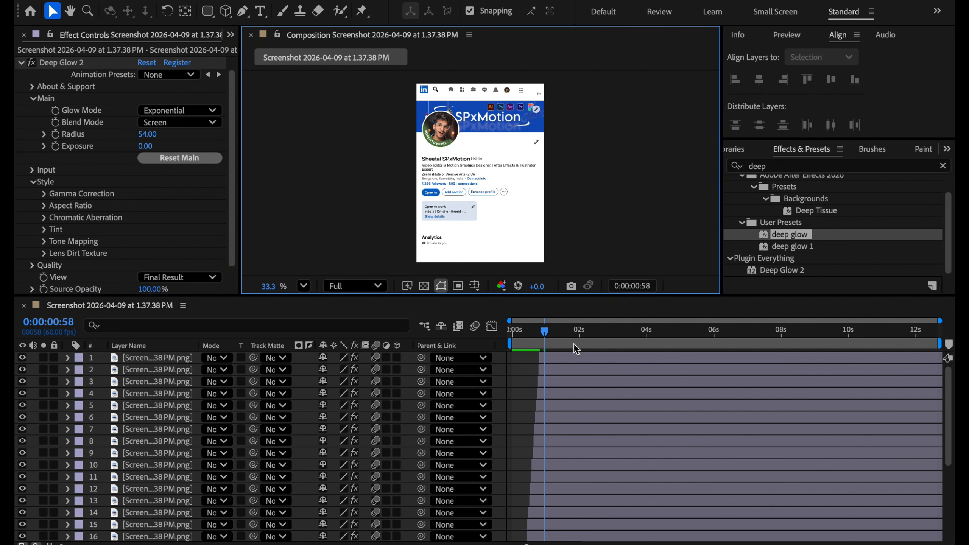
Step: Set layer 1's Deep Glow 2 exposure to 0.04 and inspect the profile views text at 0:00:03:09
{"action": "left_click", "coordinate": [556, 360]}
{"action": "left_click_drag", "start_coordinate": [544, 331], "coordinate": [618, 349]}
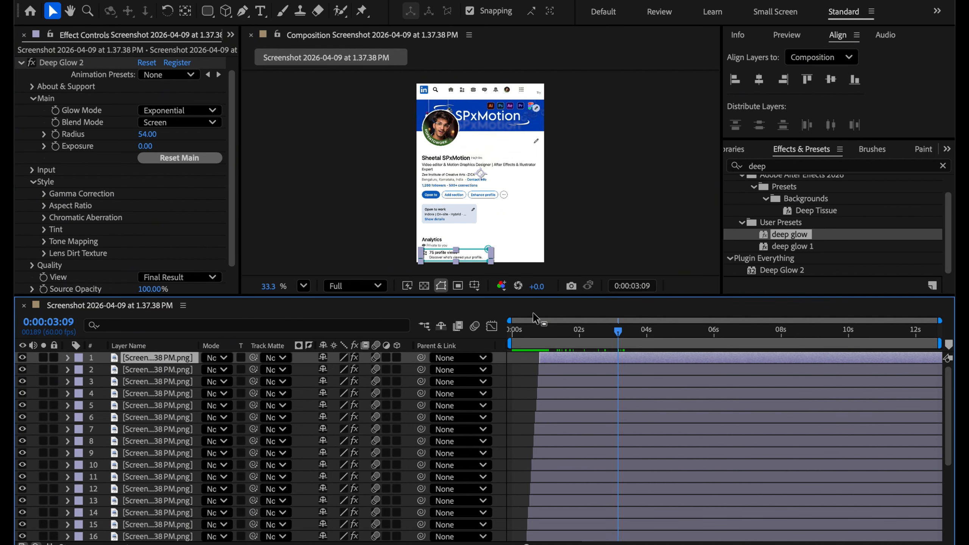
{"action": "left_click", "coordinate": [148, 145]}
{"action": "left_click_drag", "start_coordinate": [148, 146], "coordinate": [177, 149]}
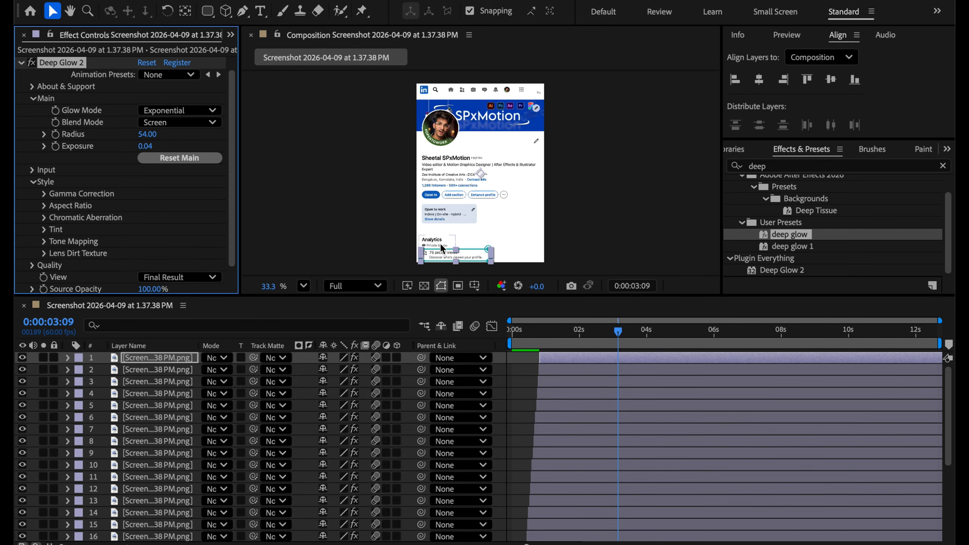
{"action": "scroll", "coordinate": [442, 248], "scroll_direction": "up", "scroll_amount": 3}
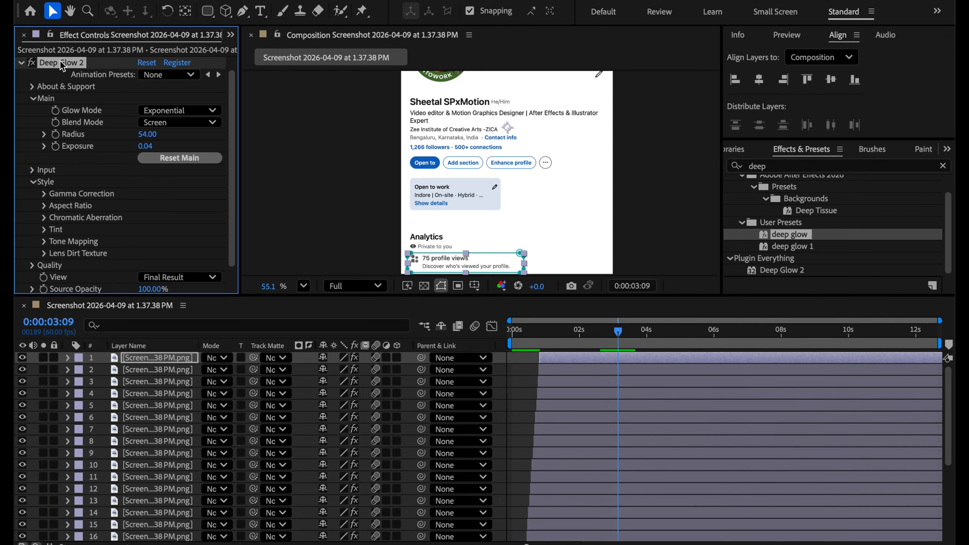
Step: Paste layer 1's Deep Glow 2 effect onto layers 2 to 26
{"action": "left_click", "coordinate": [552, 367]}
{"action": "scroll", "coordinate": [553, 387], "scroll_direction": "down", "scroll_amount": 4}
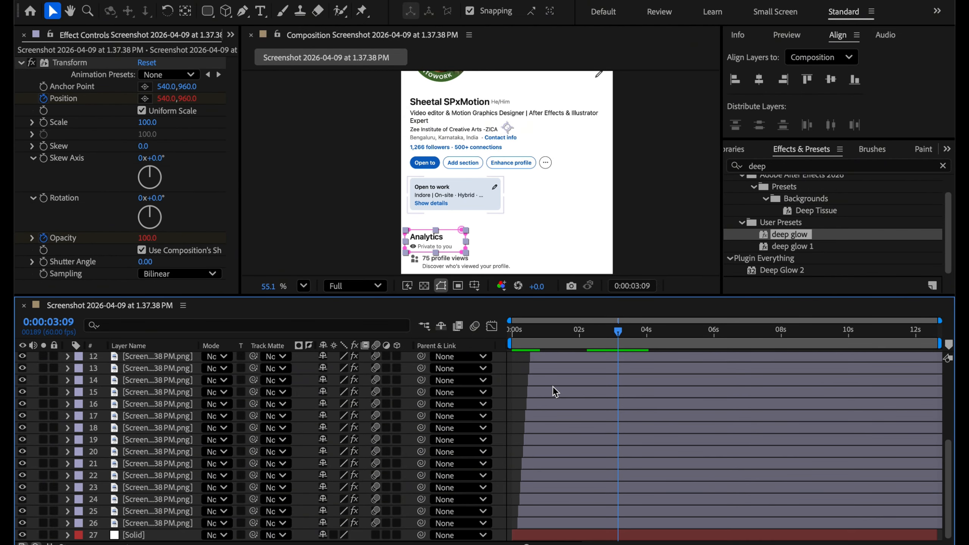
{"action": "left_click", "coordinate": [557, 521], "text": "shift"}
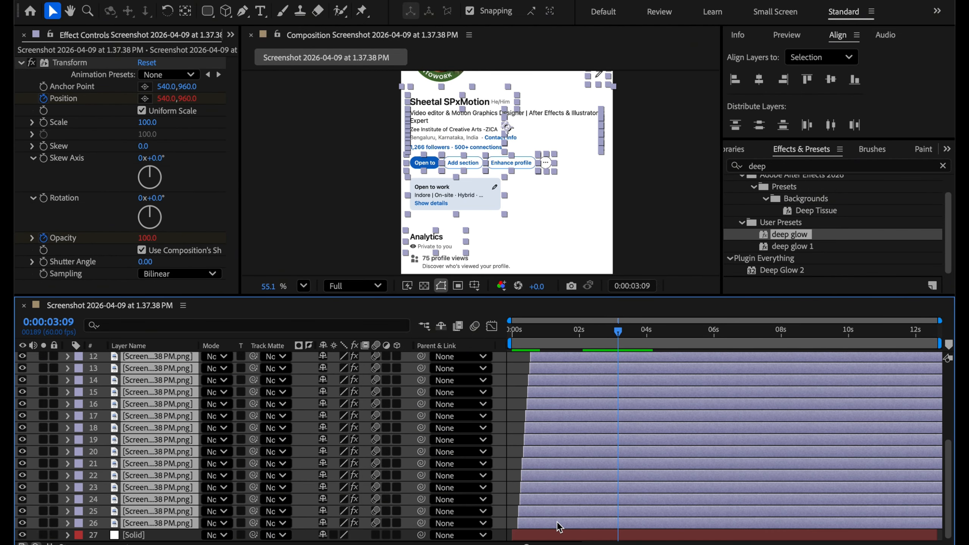
{"action": "key", "text": "super+v"}
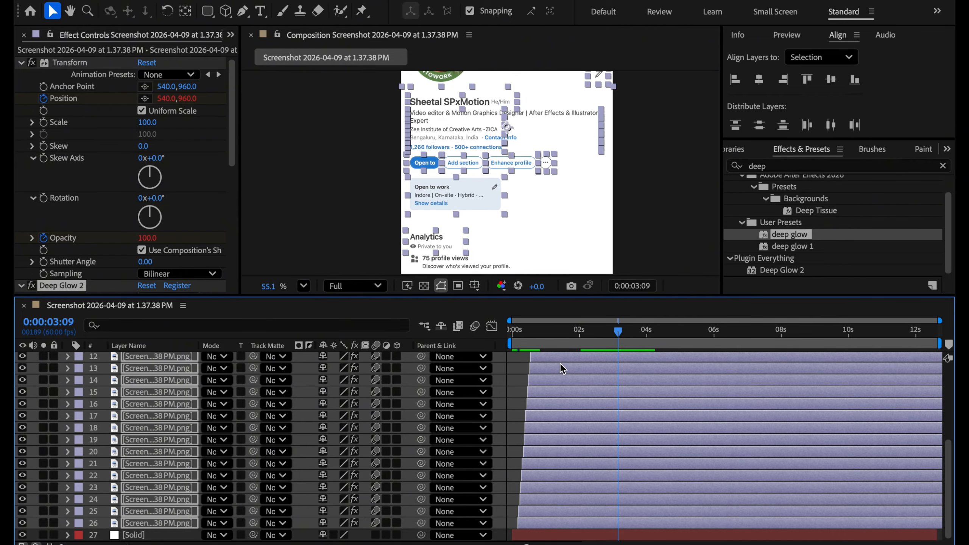
Step: Fit the composition in the viewer and preview the layered reveal animation from 0:00:00:00
{"action": "left_click", "coordinate": [303, 285]}
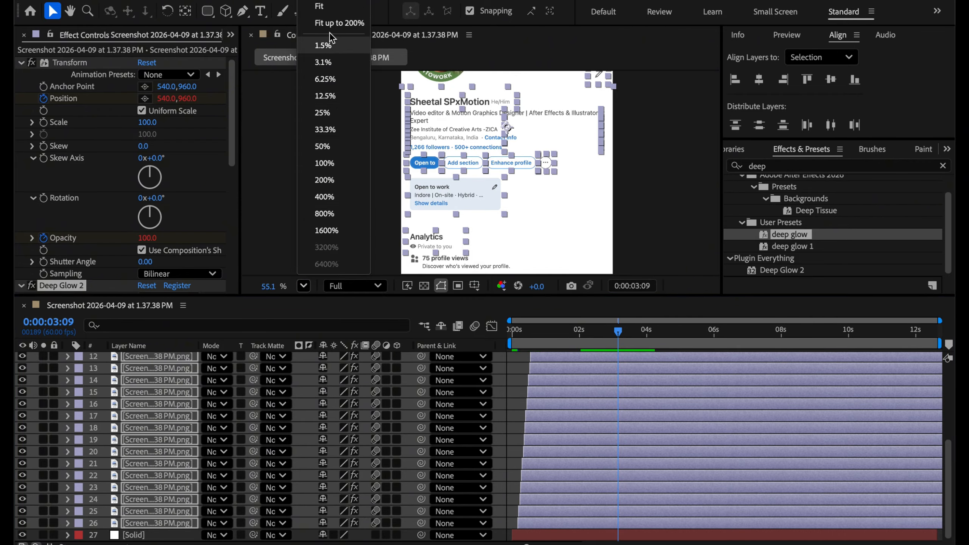
{"action": "left_click", "coordinate": [325, 7]}
{"action": "left_click", "coordinate": [594, 192]}
{"action": "left_click_drag", "start_coordinate": [616, 330], "coordinate": [483, 334]}
{"action": "key", "text": "space"}
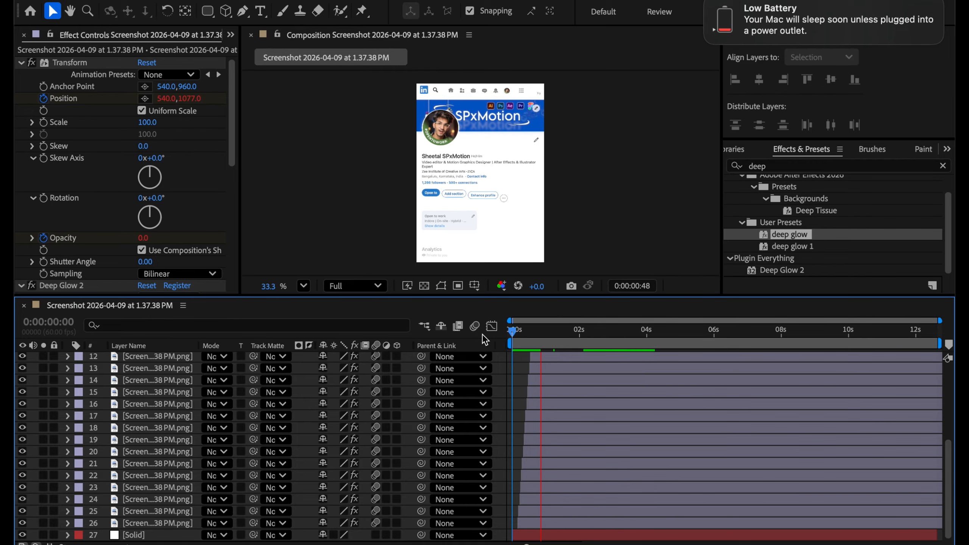
{"action": "left_click_drag", "start_coordinate": [563, 333], "coordinate": [457, 340]}
{"action": "key", "text": "space"}
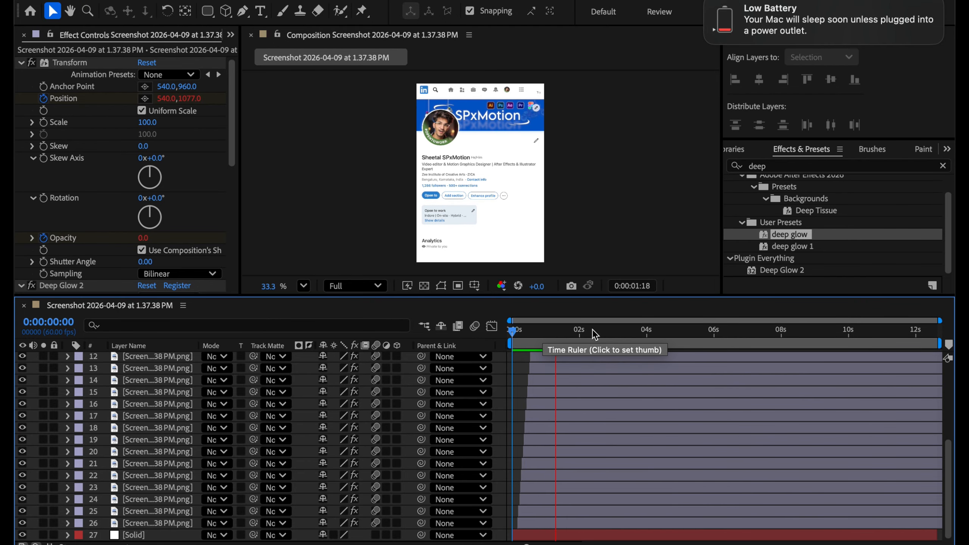
{"action": "key", "text": "space"}
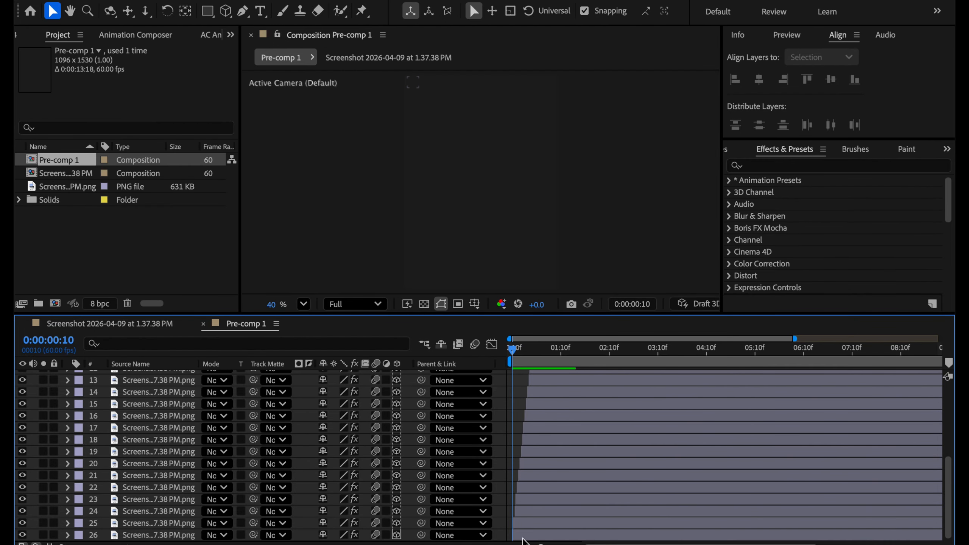
Step: Pre-compose all the screenshot layers of Pre-comp 1 into Pre-comp 2, moving all attributes into the new composition
{"action": "left_click", "coordinate": [525, 538]}
{"action": "scroll", "coordinate": [544, 453], "scroll_direction": "up", "scroll_amount": 5}
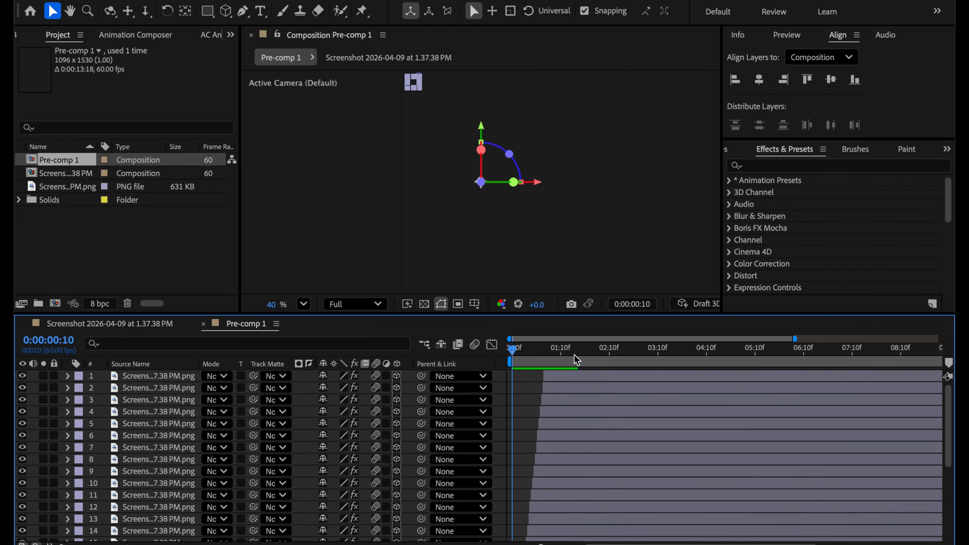
{"action": "key", "text": "super+a"}
{"action": "right_click", "coordinate": [555, 377]}
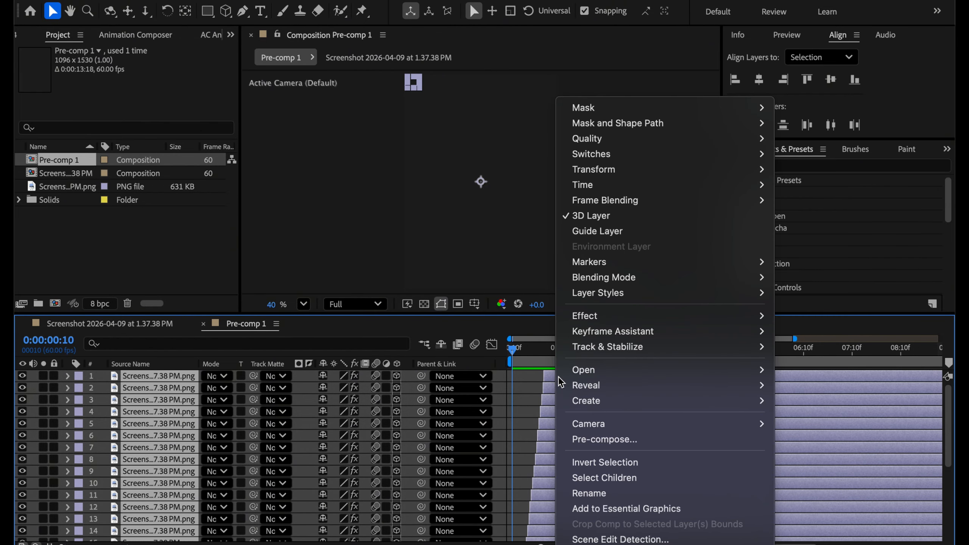
{"action": "left_click", "coordinate": [622, 438]}
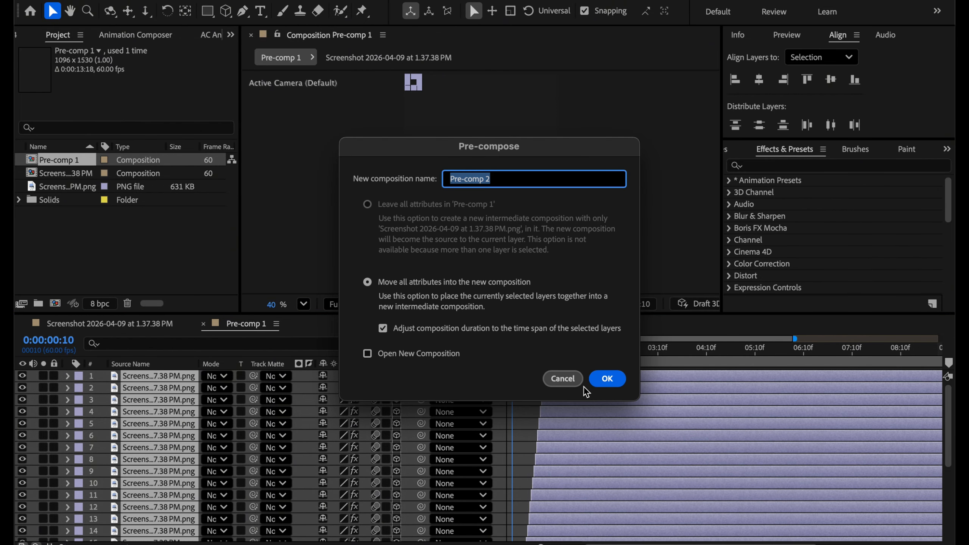
{"action": "left_click", "coordinate": [604, 379]}
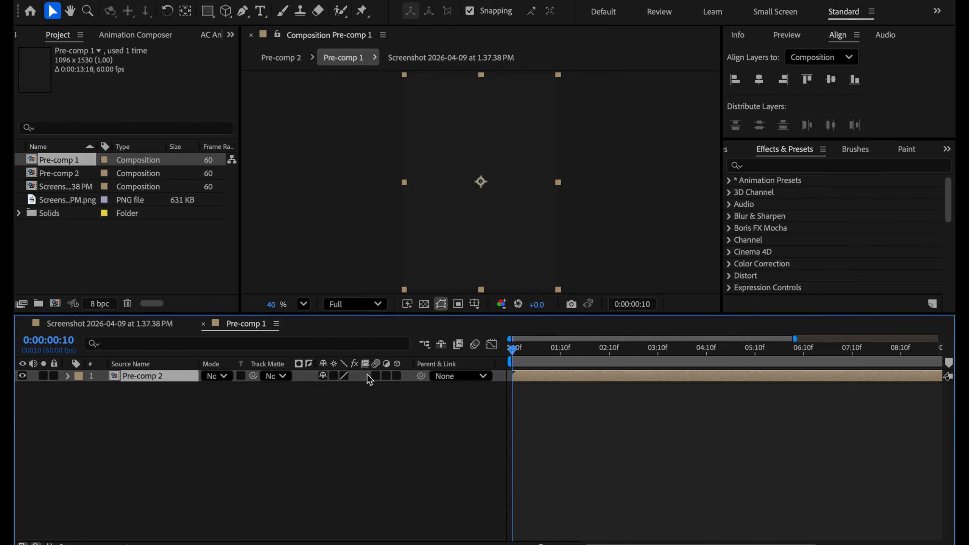
Step: In the main screenshot composition, set position and scale keyframes on the Pre-comp 1 layer at 0:00:00:46
{"action": "left_click", "coordinate": [111, 322]}
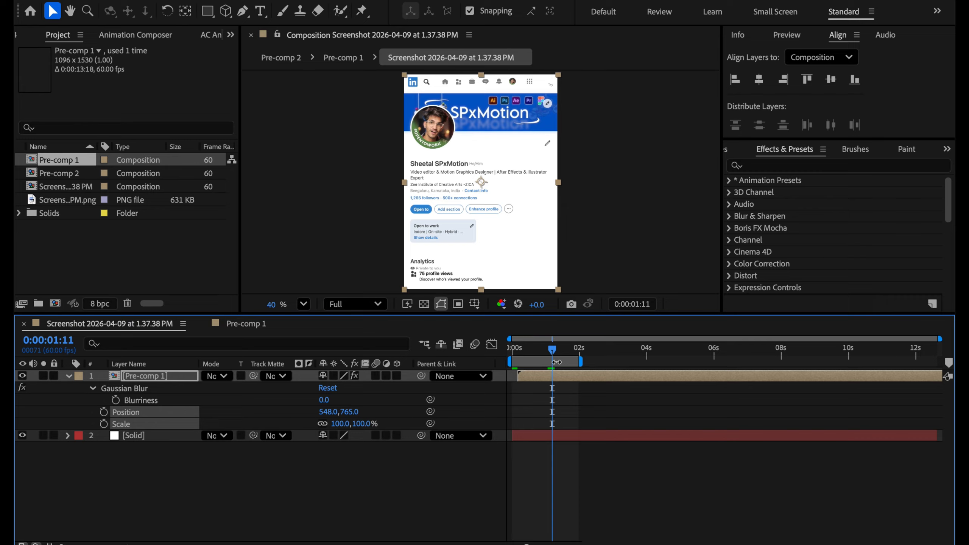
{"action": "left_click_drag", "start_coordinate": [553, 354], "coordinate": [519, 356]}
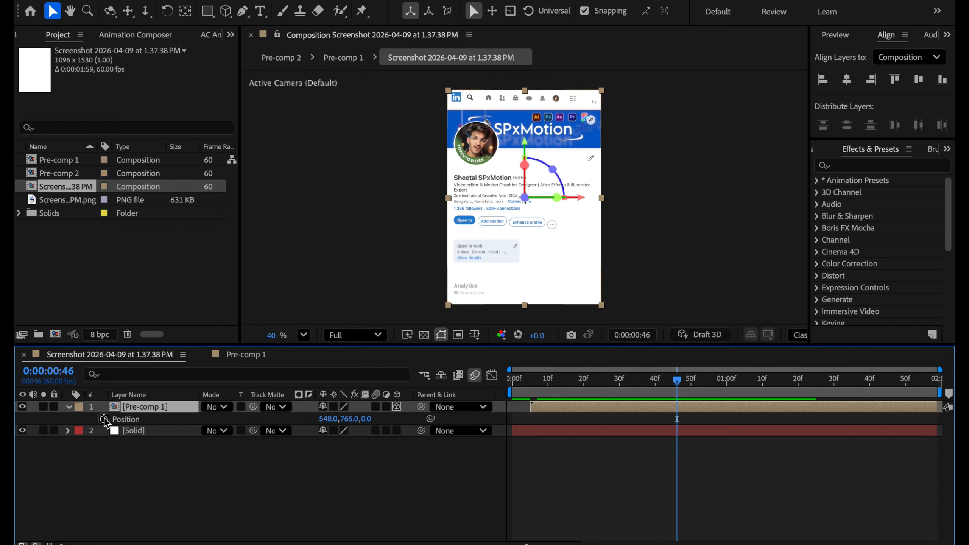
{"action": "left_click", "coordinate": [103, 419]}
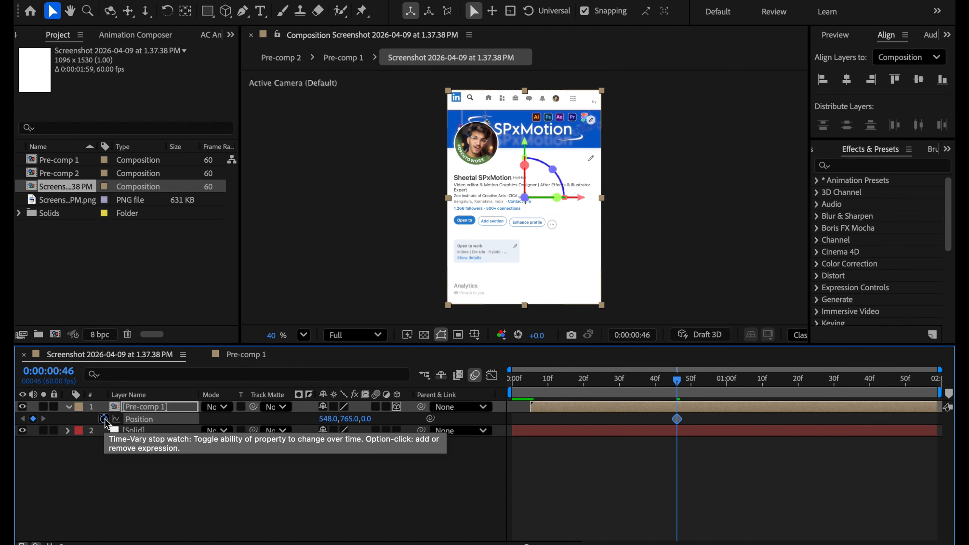
{"action": "key", "text": "shift+s"}
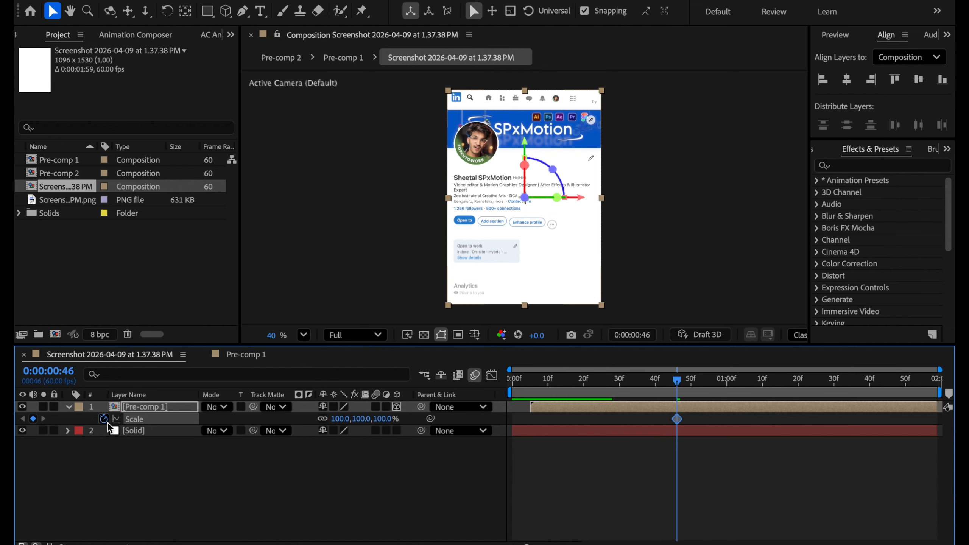
{"action": "left_click", "coordinate": [104, 430]}
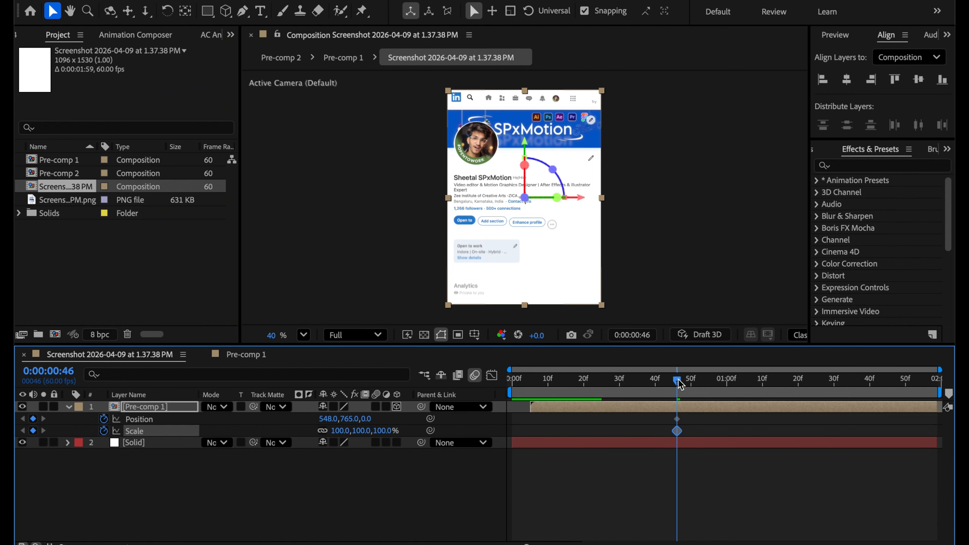
Step: At 0:00:00:09, set Pre-comp 1's position to 685, 932, -54 and its scale to 124%
{"action": "left_click_drag", "start_coordinate": [678, 382], "coordinate": [546, 386]}
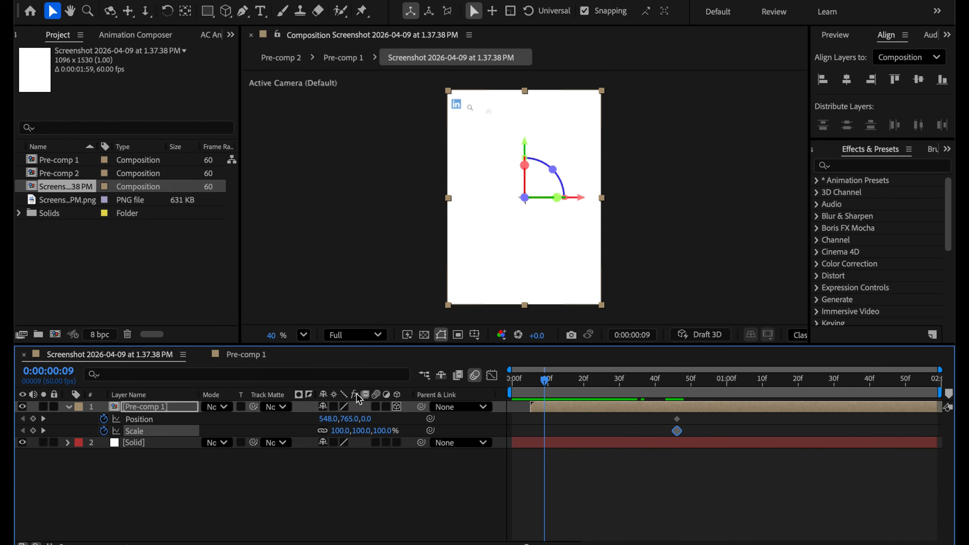
{"action": "left_click_drag", "start_coordinate": [348, 422], "coordinate": [456, 433]}
{"action": "left_click_drag", "start_coordinate": [325, 420], "coordinate": [429, 431]}
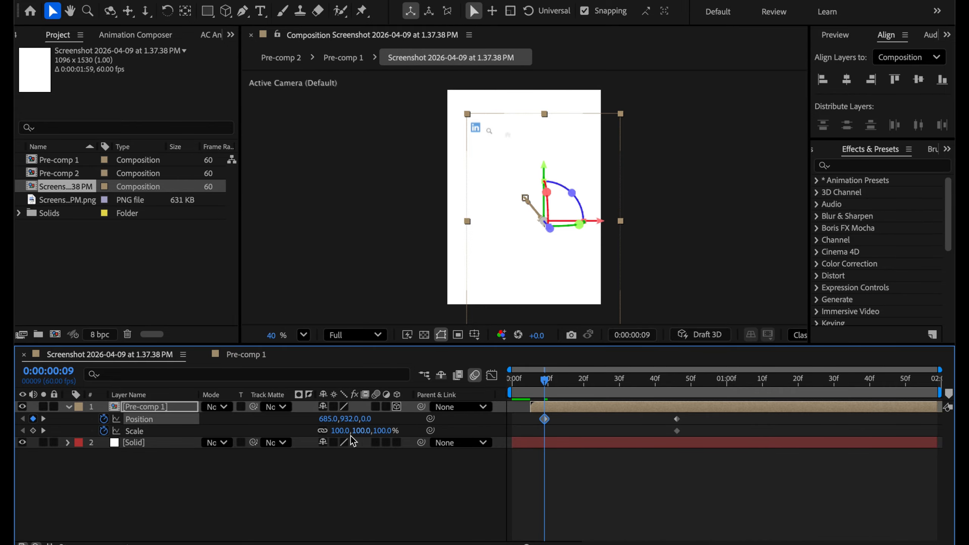
{"action": "mouse_move", "coordinate": [338, 430]}
{"action": "left_mouse_down"}
{"action": "mouse_move", "coordinate": [359, 432]}
{"action": "mouse_move", "coordinate": [343, 431]}
{"action": "left_mouse_up"}
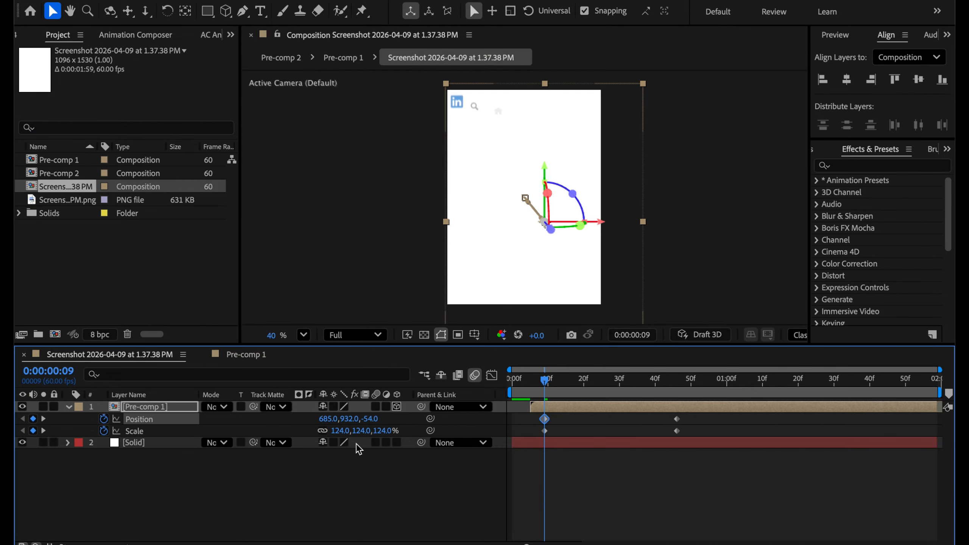
Step: Easy-ease Pre-comp 1's position and scale keyframes, shape their speed curve to peak near 0:00:00:33, and preview the motion
{"action": "left_click", "coordinate": [525, 419]}
{"action": "left_click_drag", "start_coordinate": [525, 419], "coordinate": [694, 434]}
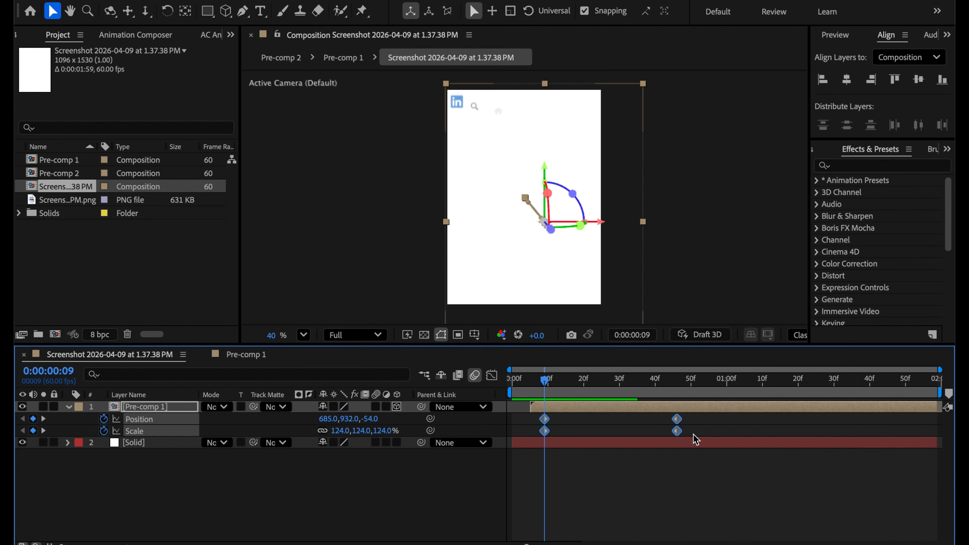
{"action": "key", "text": "F9"}
{"action": "left_click", "coordinate": [492, 375]}
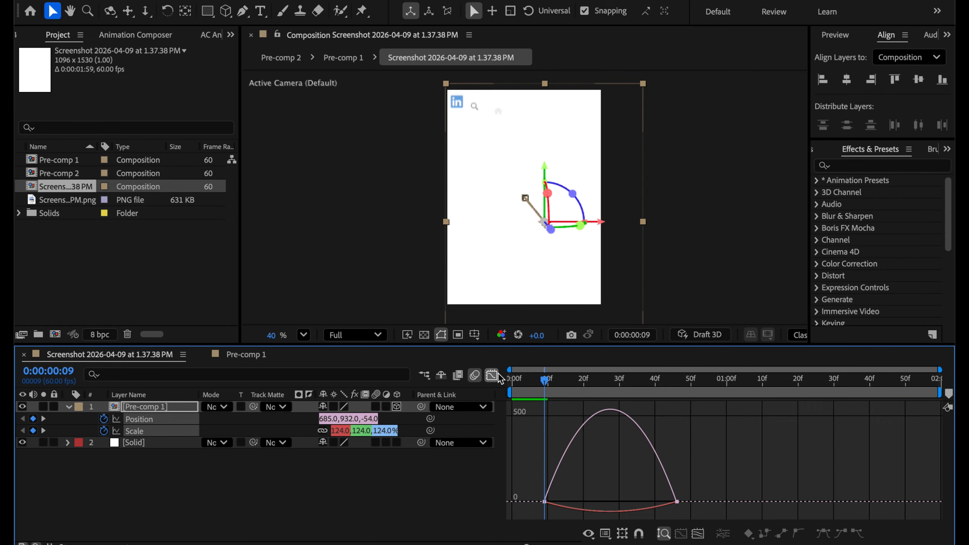
{"action": "left_click", "coordinate": [695, 495]}
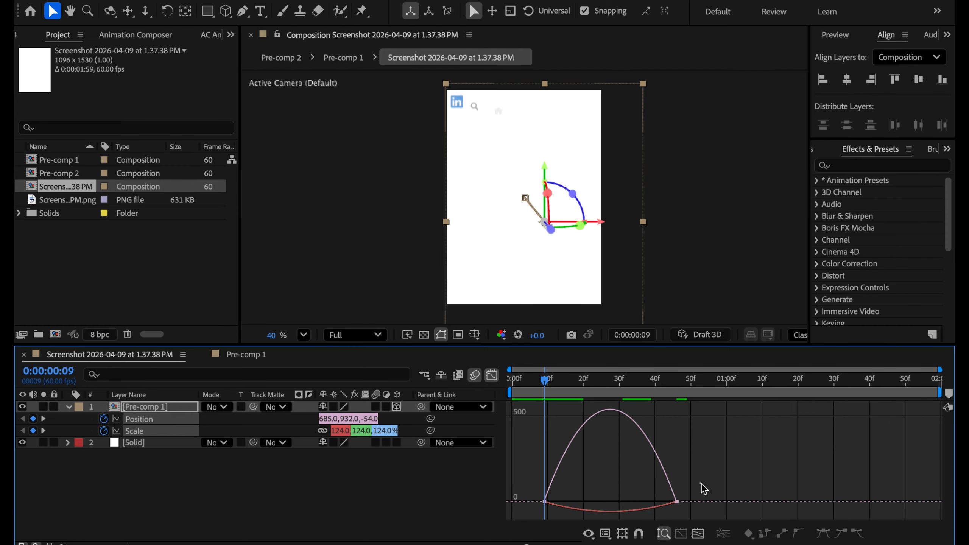
{"action": "left_click_drag", "start_coordinate": [551, 512], "coordinate": [586, 502]}
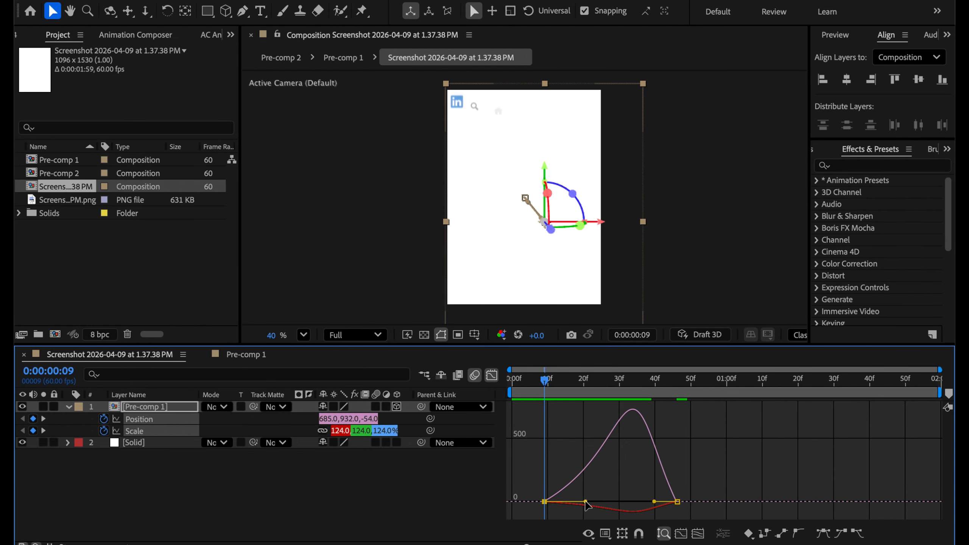
{"action": "key", "text": "space"}
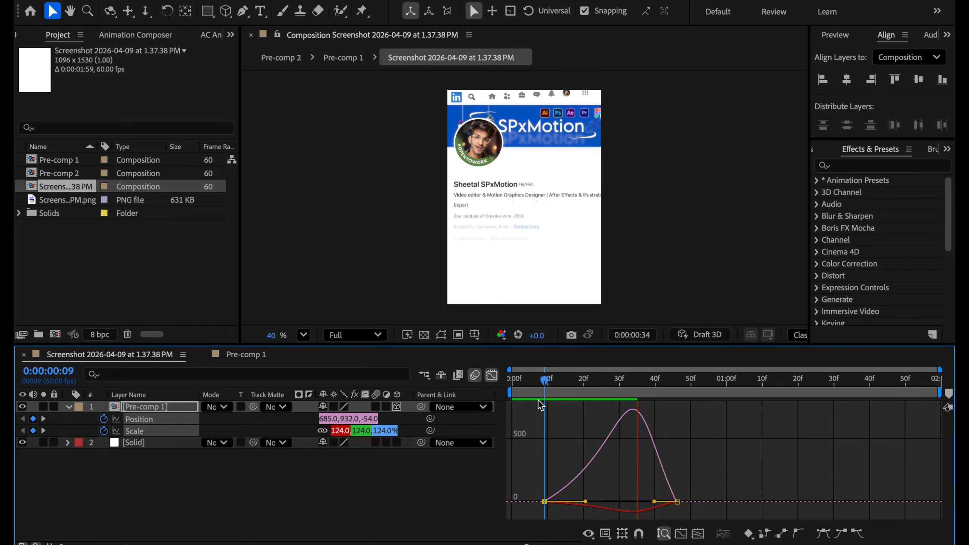
{"action": "key", "text": "space"}
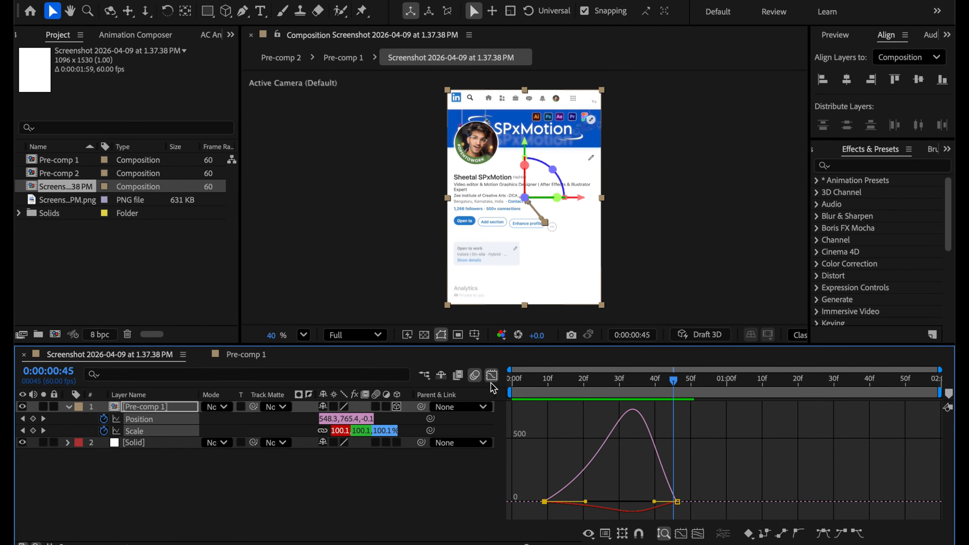
{"action": "left_click", "coordinate": [492, 376]}
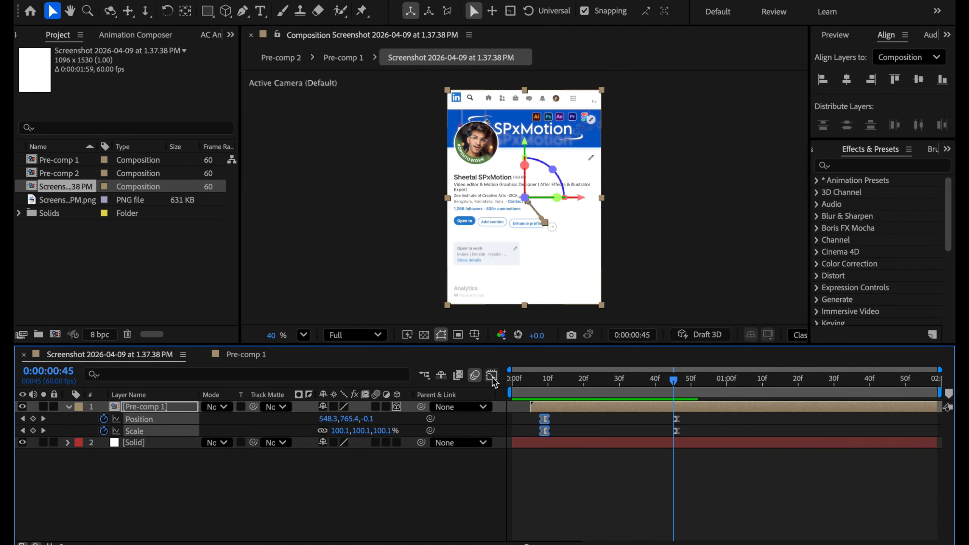
Step: Change Pre-comp 1's position keyframe at 0:00:00:09 to 725, 1064, -54 and preview the motion
{"action": "left_click", "coordinate": [191, 471]}
{"action": "left_click", "coordinate": [22, 418]}
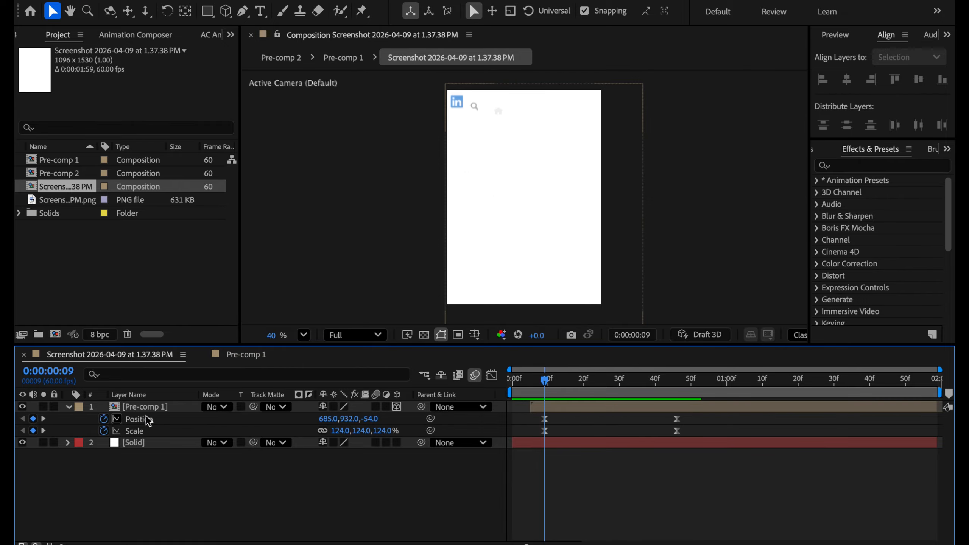
{"action": "left_click_drag", "start_coordinate": [355, 419], "coordinate": [436, 418]}
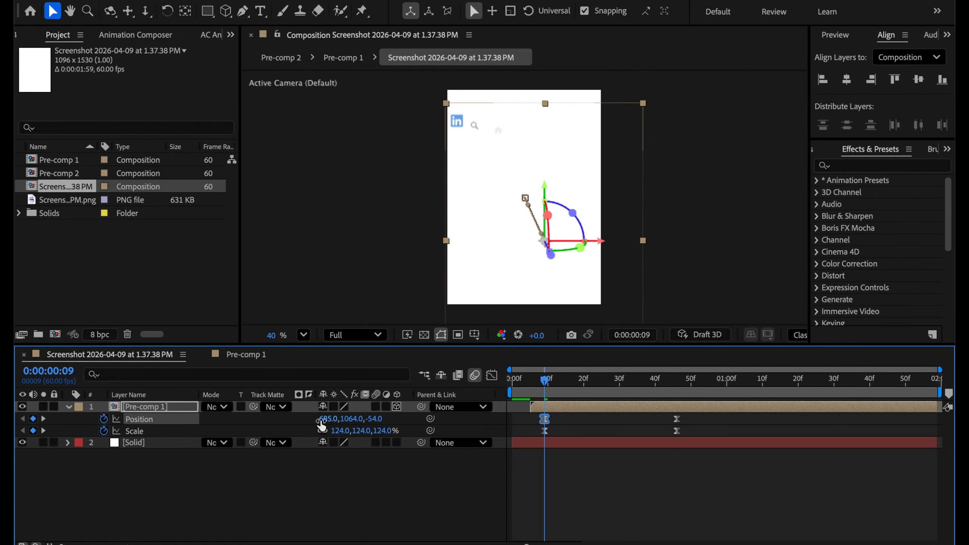
{"action": "left_click_drag", "start_coordinate": [327, 419], "coordinate": [354, 418]}
{"action": "key", "text": "space"}
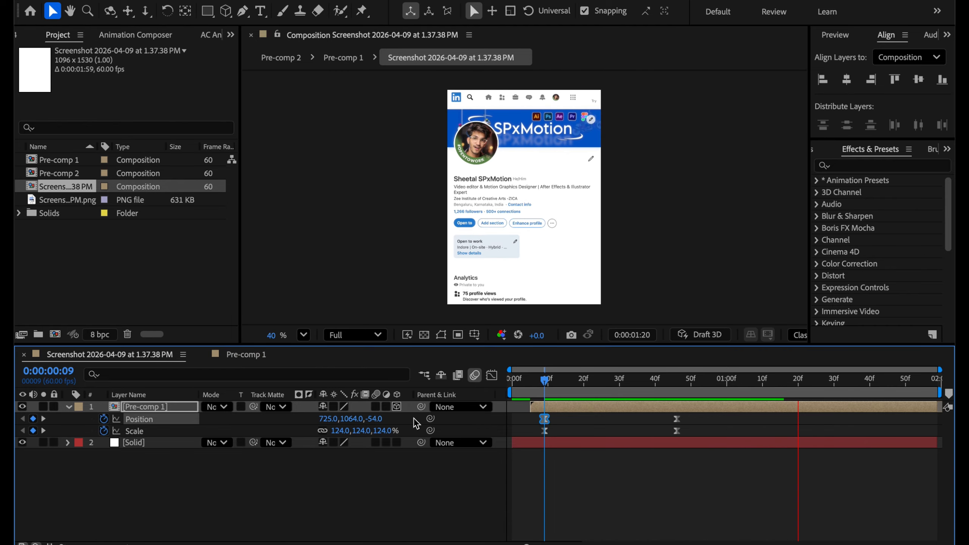
{"action": "key", "text": "space"}
Step: Search the effects for "gau" and apply Gaussian Blur to the Pre-comp 1 layer
{"action": "left_click", "coordinate": [841, 168]}
{"action": "type", "text": "gau"}
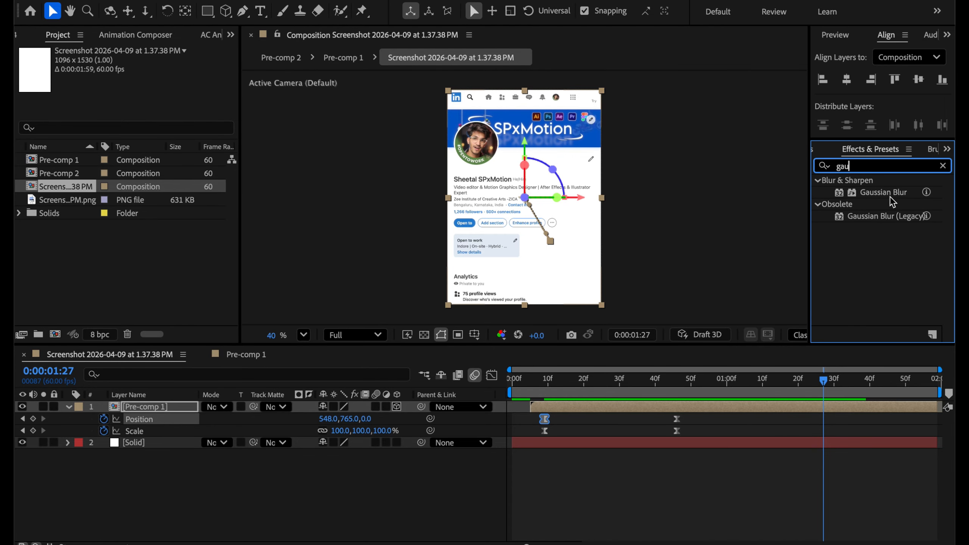
{"action": "left_click_drag", "start_coordinate": [890, 198], "coordinate": [632, 407]}
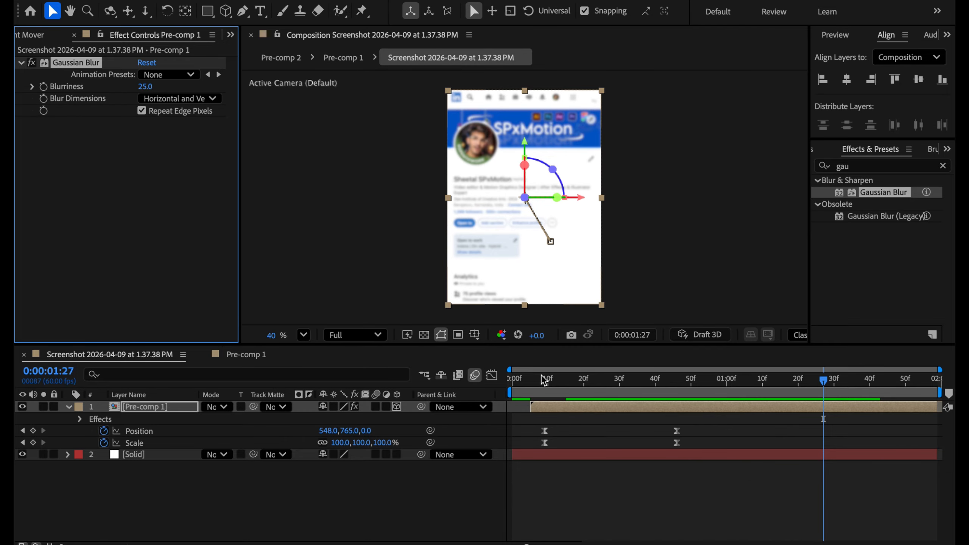
Step: Keyframe Pre-comp 1's Gaussian Blur Blurriness from 25 at 0:00:00:09 to 0 at 0:00:00:33
{"action": "left_click_drag", "start_coordinate": [586, 382], "coordinate": [630, 390]}
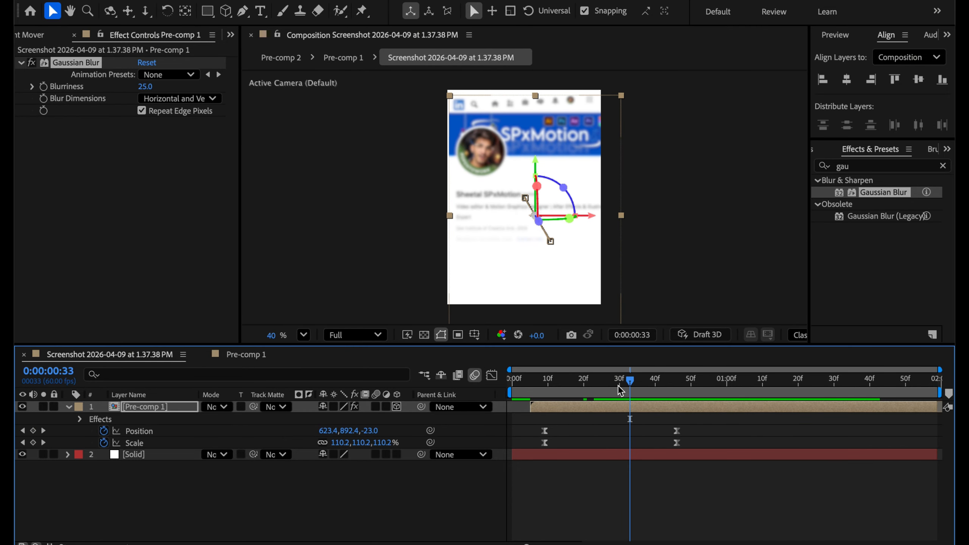
{"action": "left_click", "coordinate": [44, 87]}
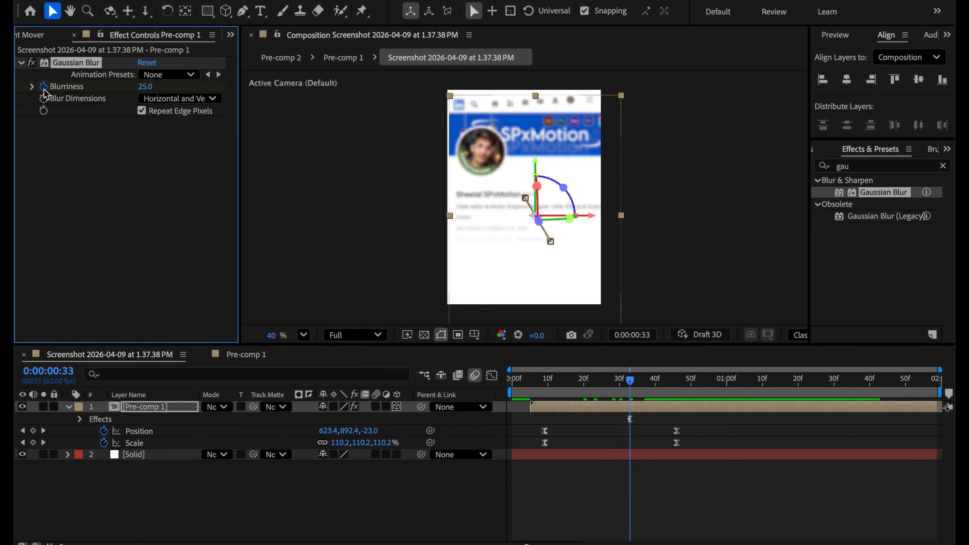
{"action": "left_click_drag", "start_coordinate": [631, 388], "coordinate": [538, 396]}
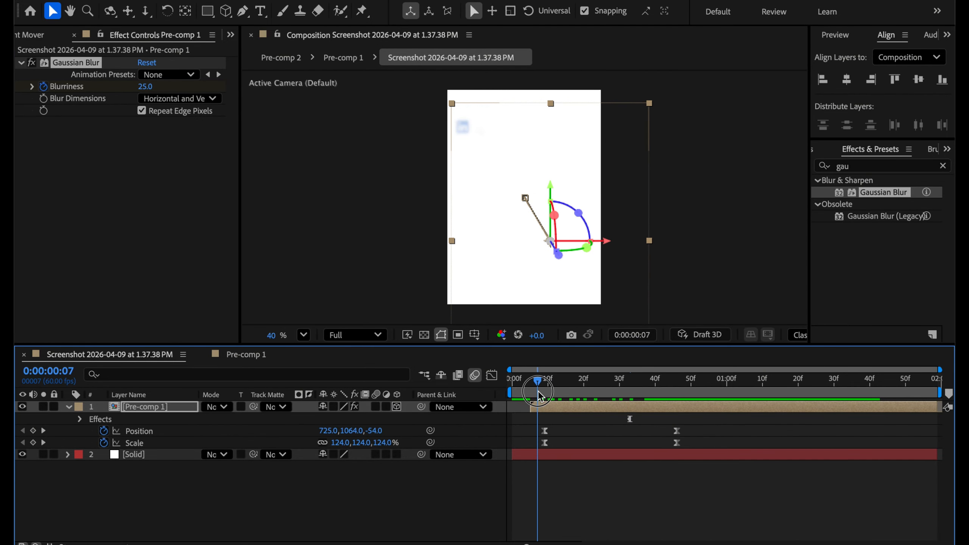
{"action": "key", "text": "u"}
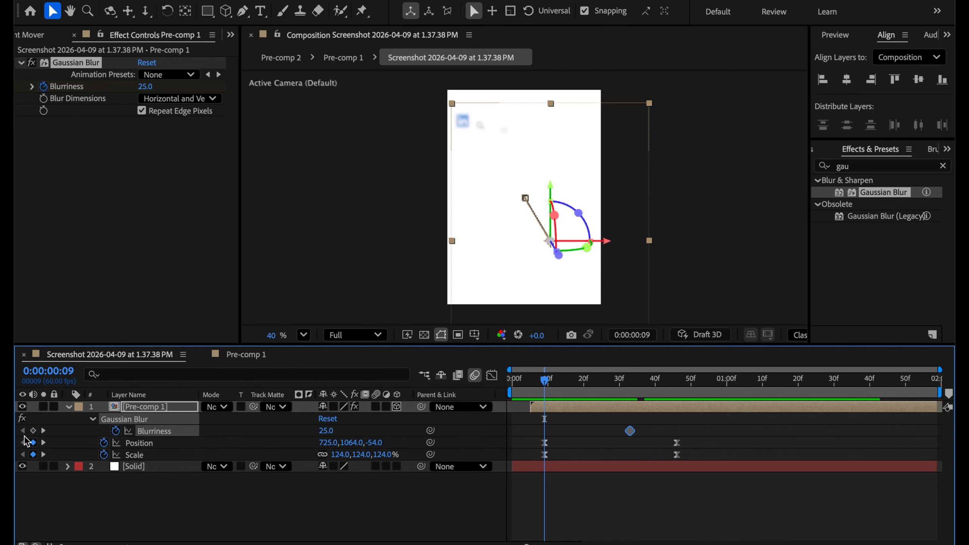
{"action": "left_click", "coordinate": [43, 431]}
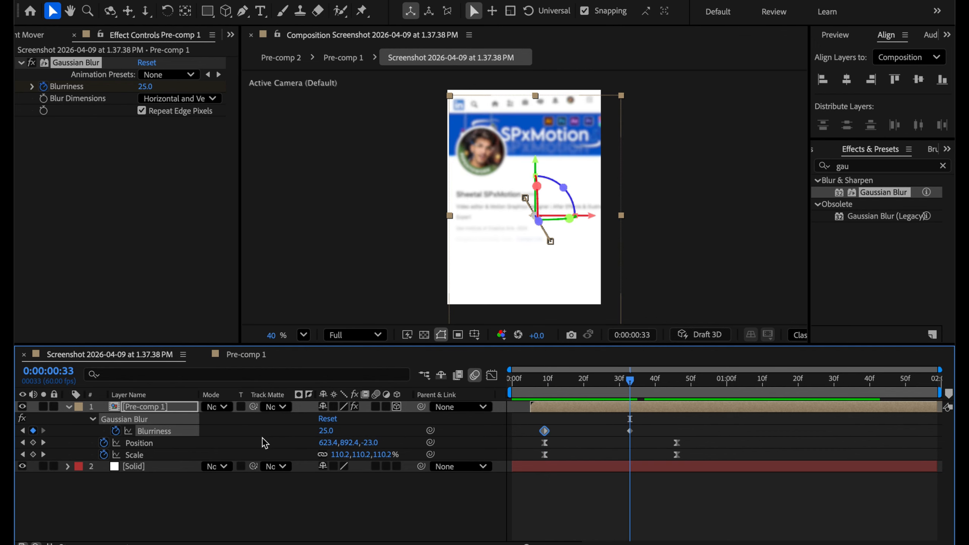
{"action": "left_click_drag", "start_coordinate": [325, 432], "coordinate": [151, 441]}
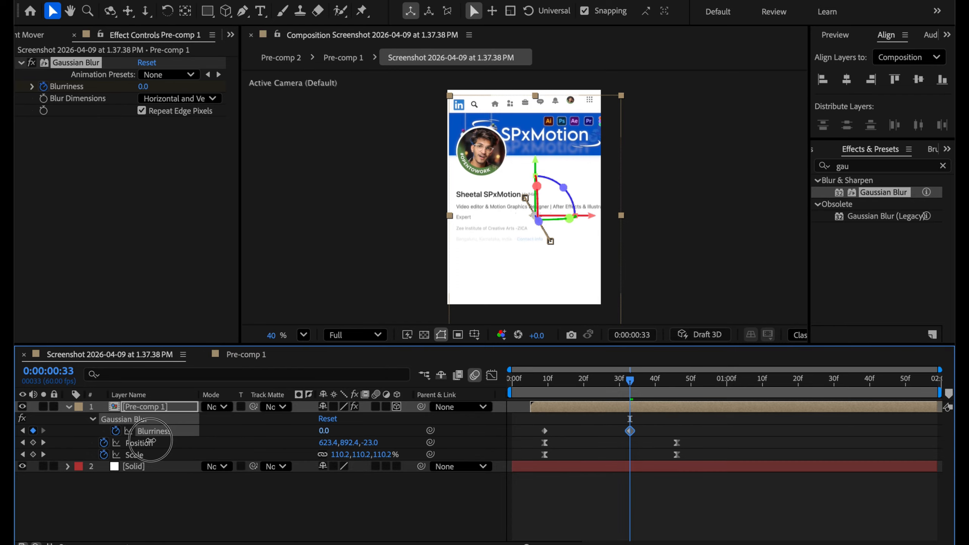
Step: Easy-ease both Blurriness keyframes on Pre-comp 1 and check the blur transition around 0:00:00:10
{"action": "left_click_drag", "start_coordinate": [545, 384], "coordinate": [637, 395]}
{"action": "left_click_drag", "start_coordinate": [531, 425], "coordinate": [649, 429]}
{"action": "key", "text": "F9"}
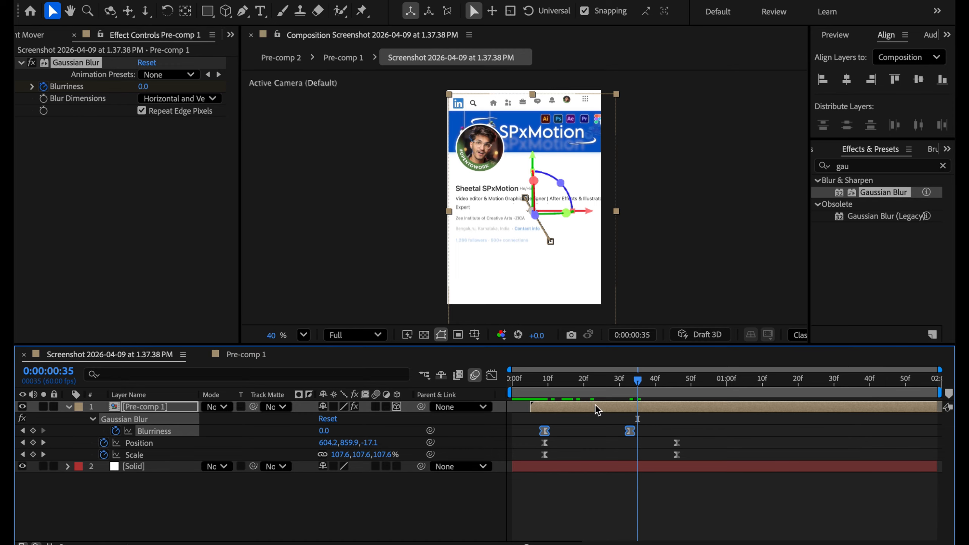
{"action": "left_click", "coordinate": [547, 386]}
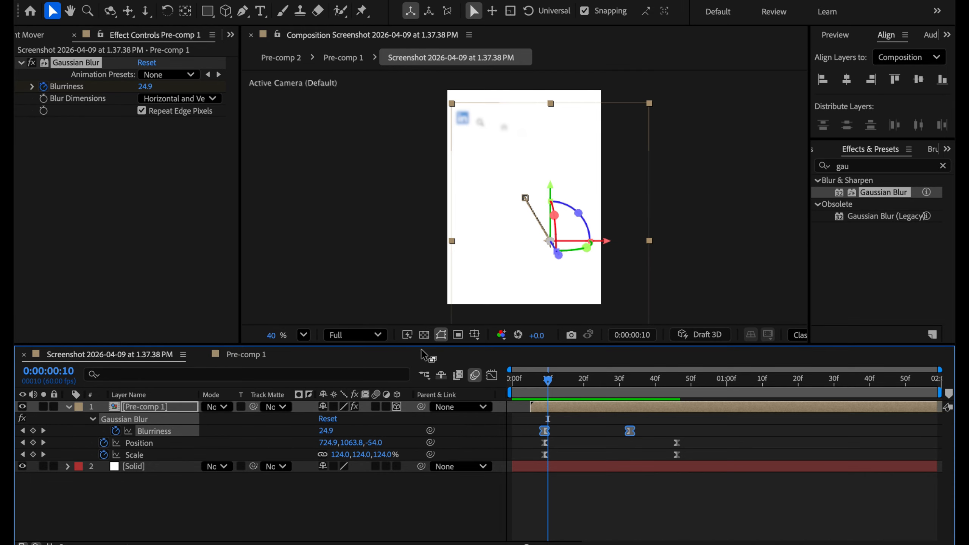
Step: Enlarge the composition view and preview the blurred camera-like move from 0:00:00:00
{"action": "left_click_drag", "start_coordinate": [408, 346], "coordinate": [420, 458]}
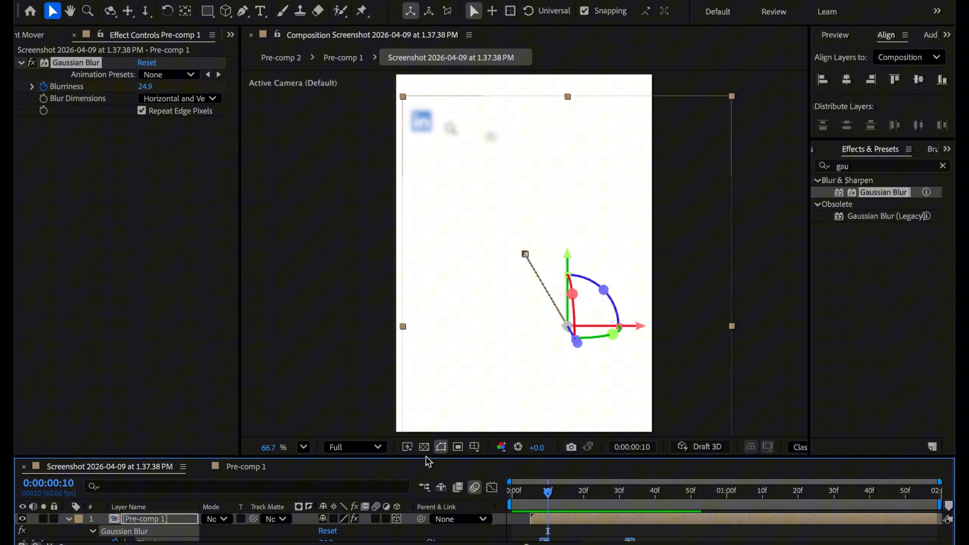
{"action": "left_click", "coordinate": [530, 493]}
{"action": "key", "text": "space"}
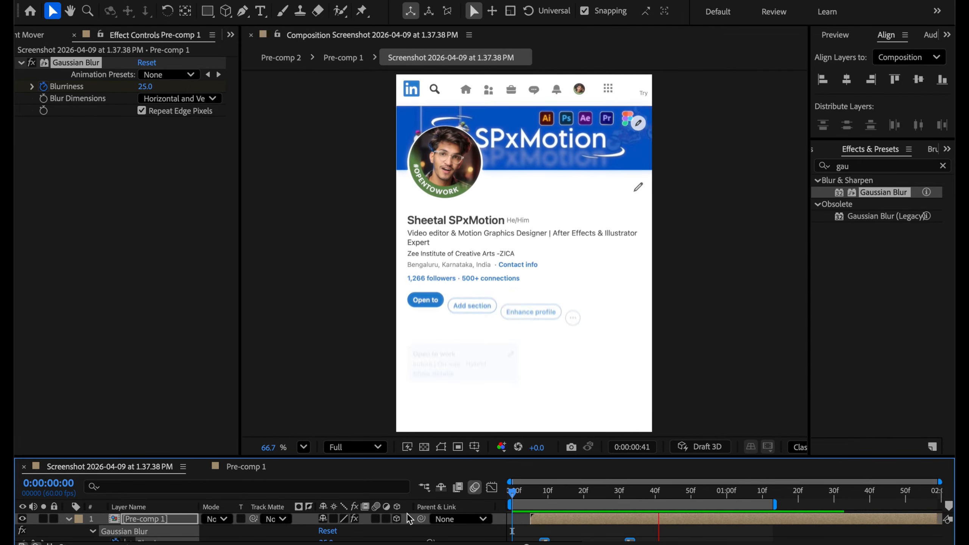